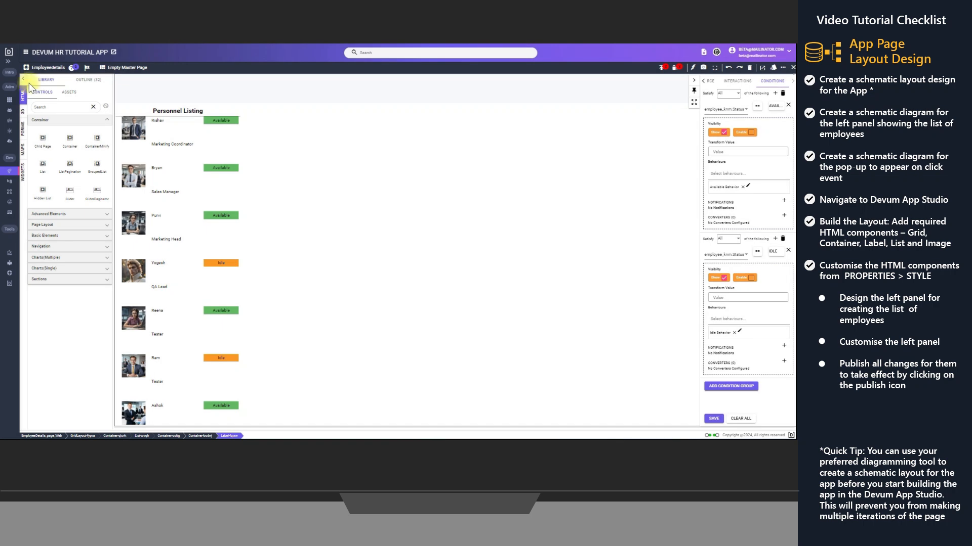
Preview the employee details pop-up for the first entry in the Personnel Listing, and close it
click(694, 81)
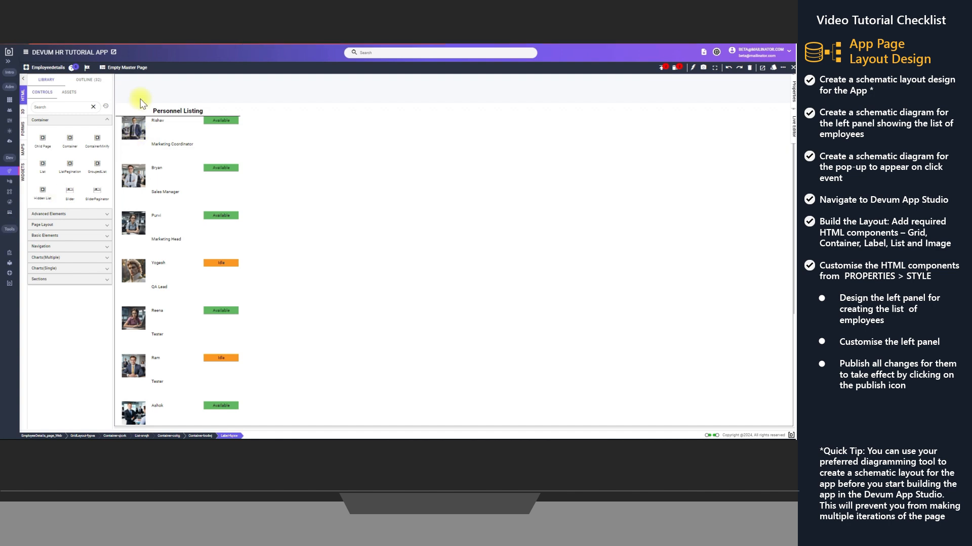
click(129, 148)
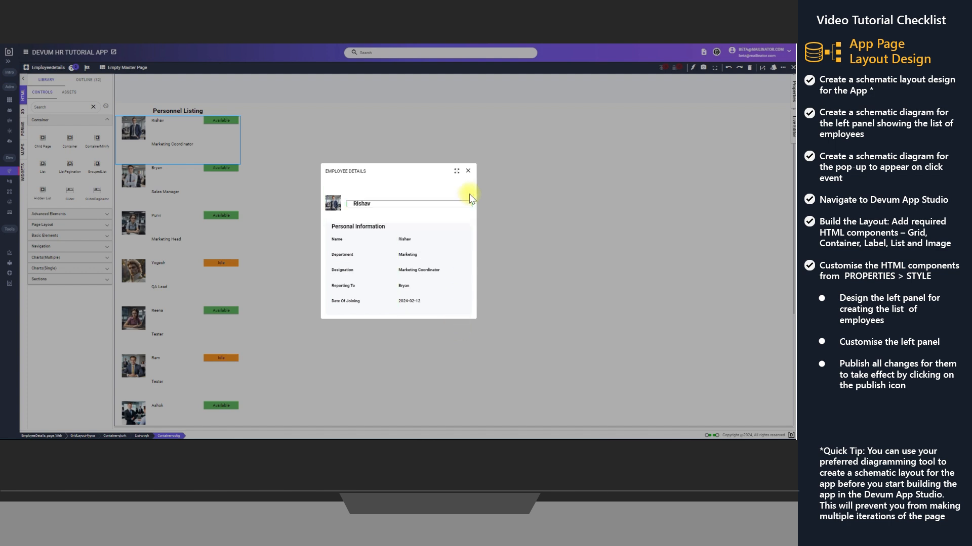
click(468, 172)
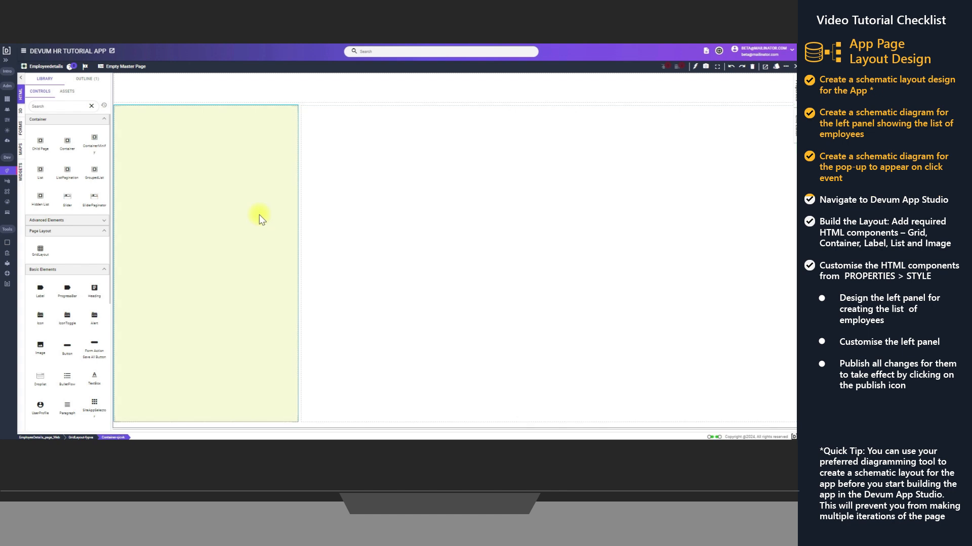
Add a Label and a List control to the left container of the grid layout
drag(36, 292, 178, 152)
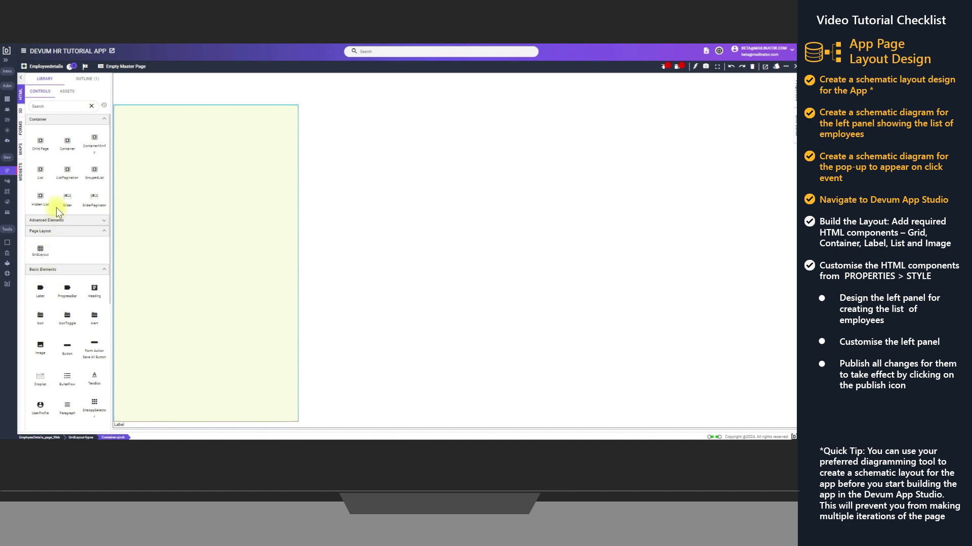
drag(40, 170, 148, 273)
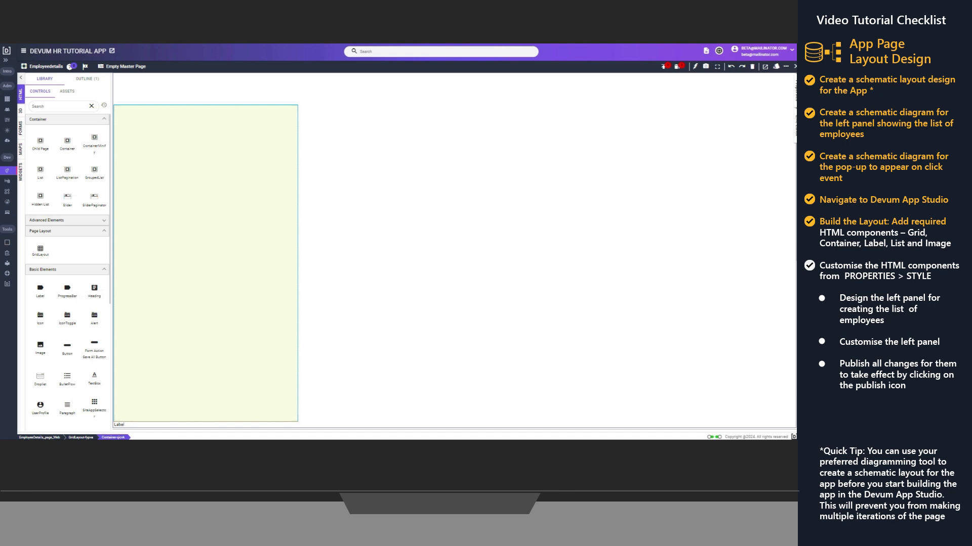
Set the text of the label in the left container to "Personnel Listing" through its bindings
click(85, 78)
click(57, 147)
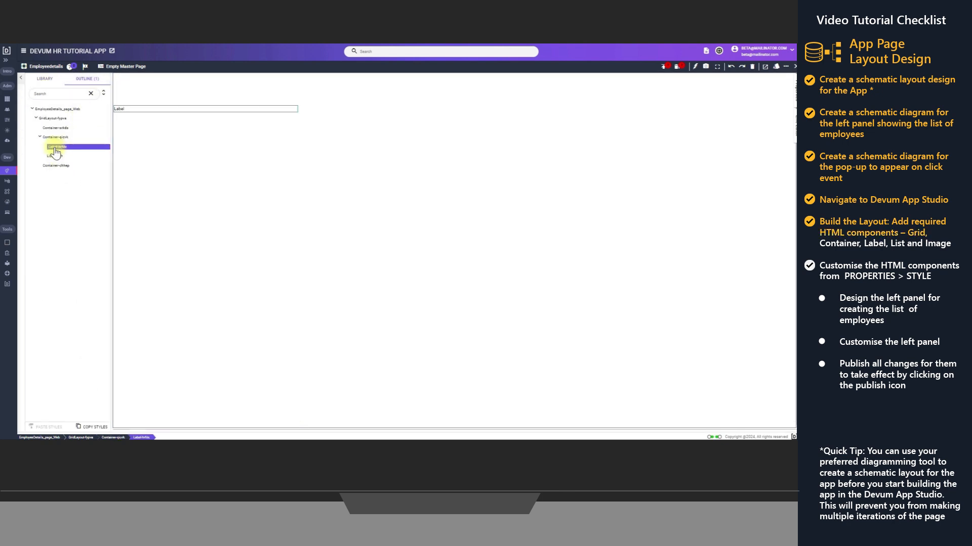
right_click(147, 111)
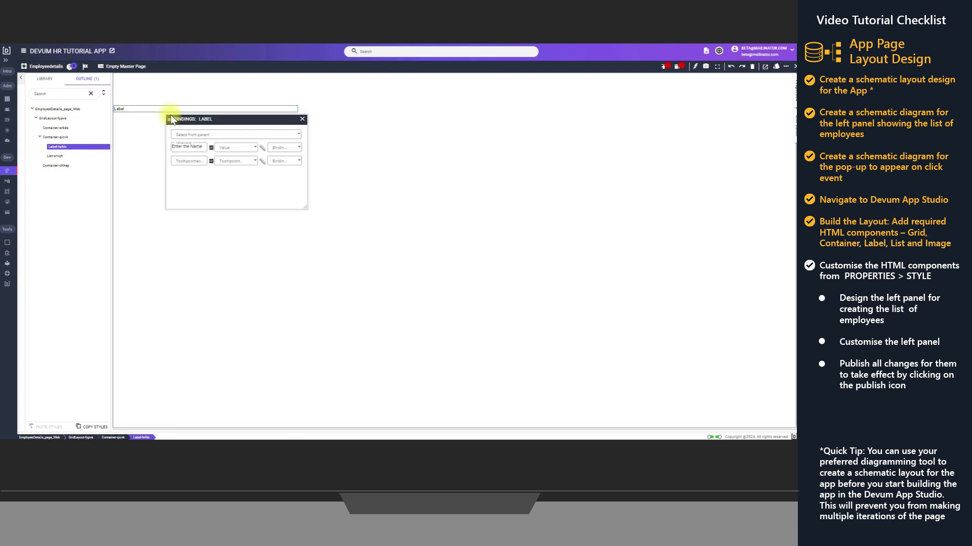
click(206, 148)
drag(205, 148, 162, 147)
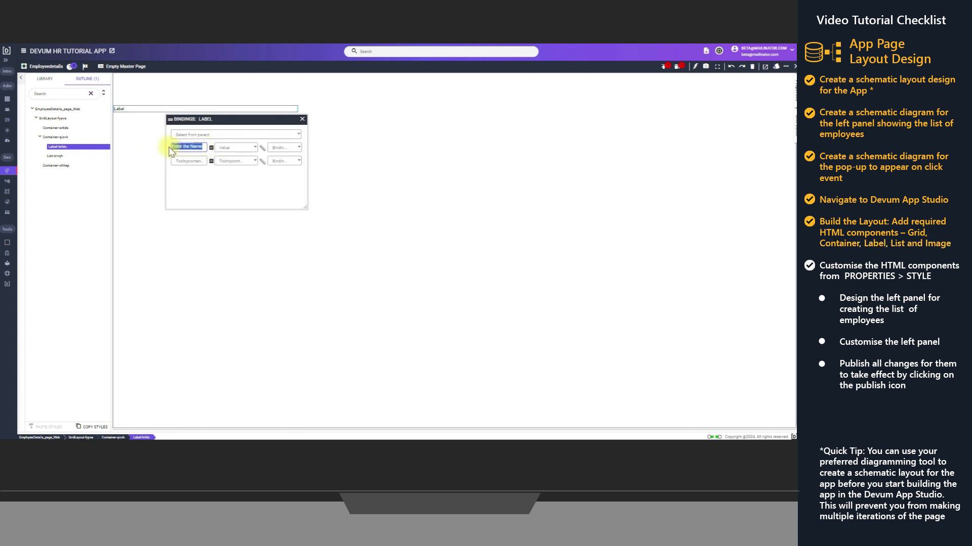
text(F)
text(ers)
text(onnel Listing)
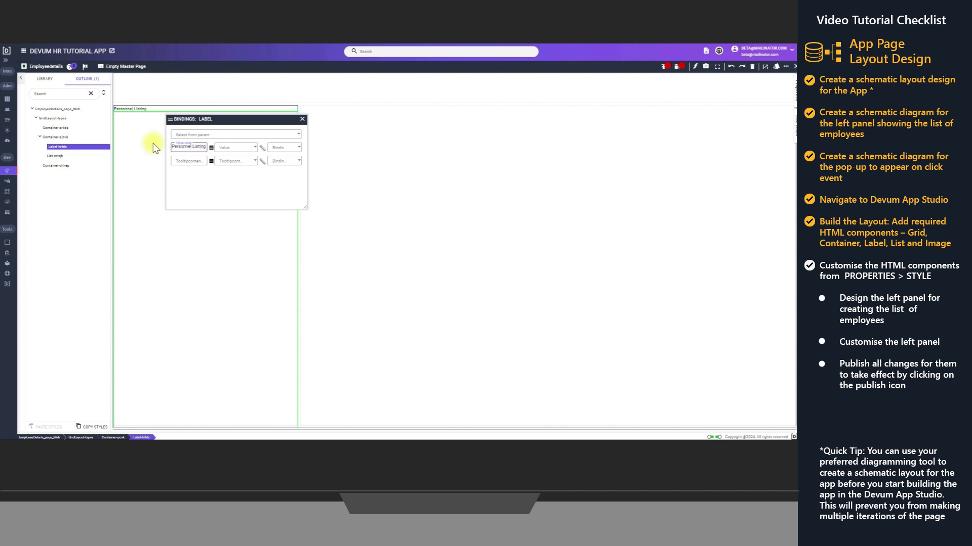
click(301, 120)
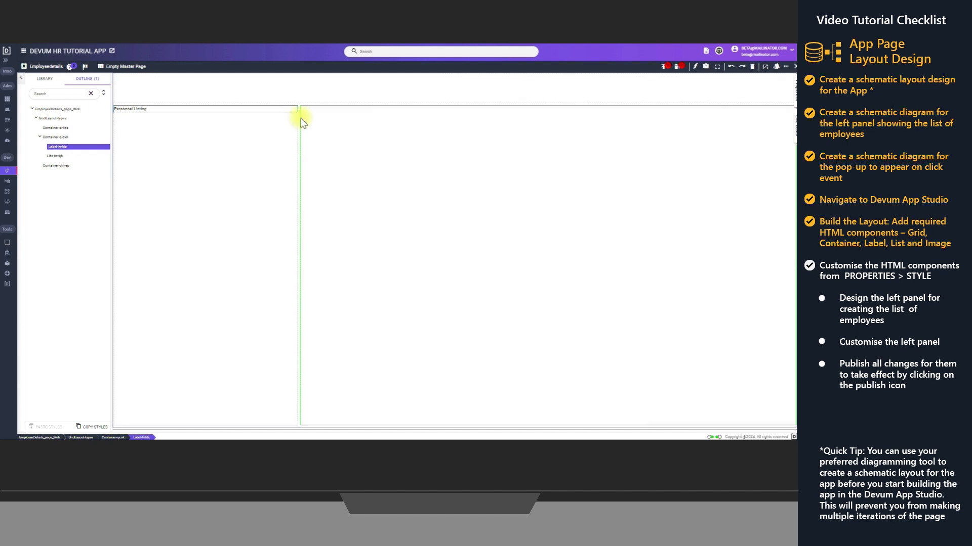
Make the "Personnel Listing" label bold with a larger font size and centre its text
click(795, 93)
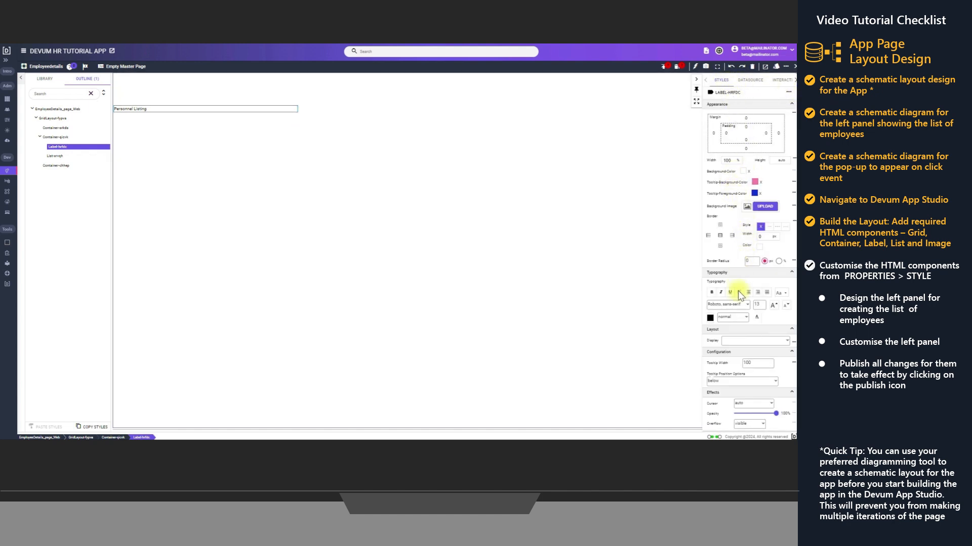
click(712, 293)
click(749, 294)
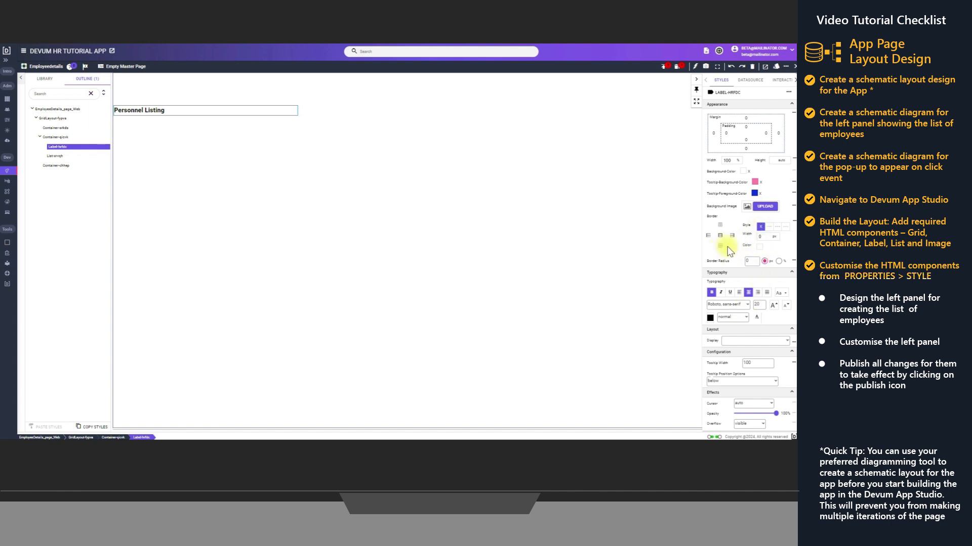
Give the "Personnel Listing" label a solid black bottom border
click(770, 226)
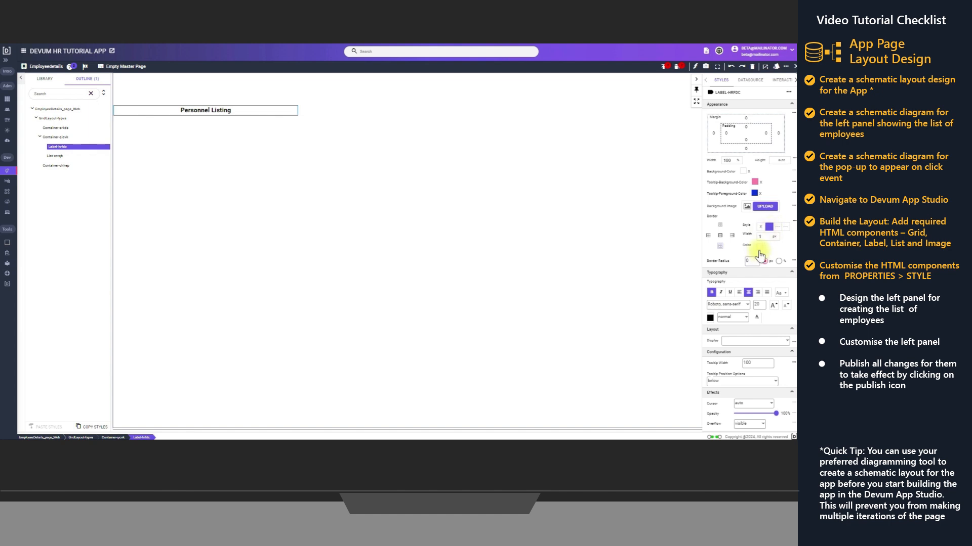
click(760, 248)
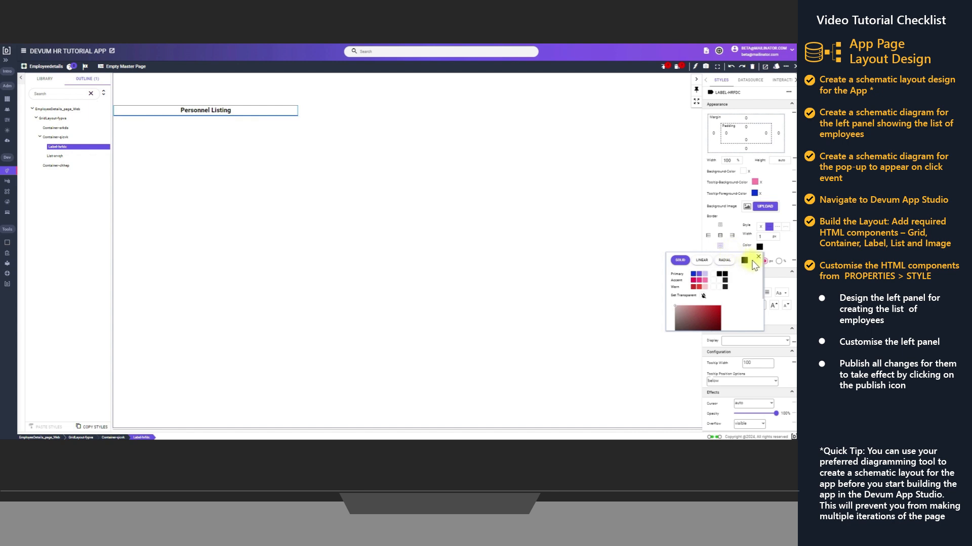
click(758, 259)
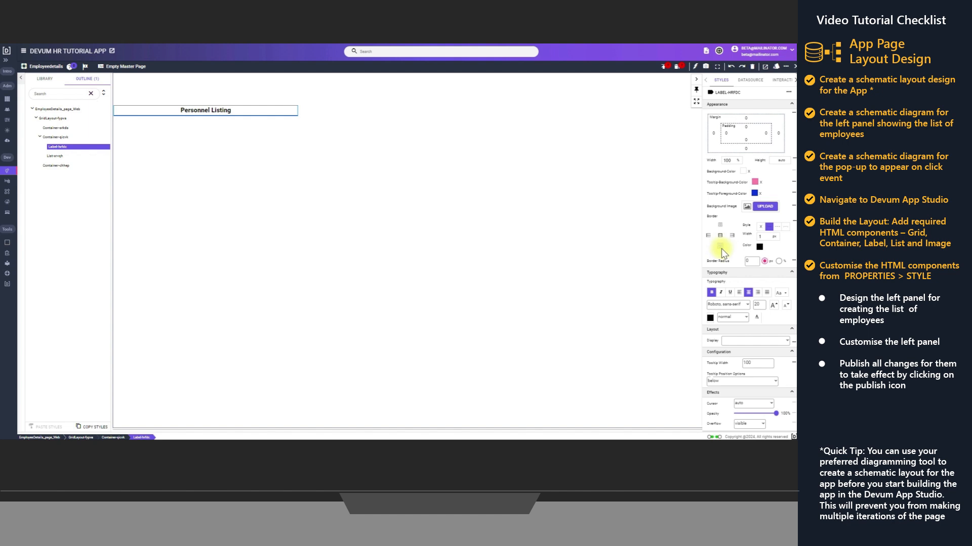
Add a Container as a child of the List below the "Personnel Listing" label
click(55, 157)
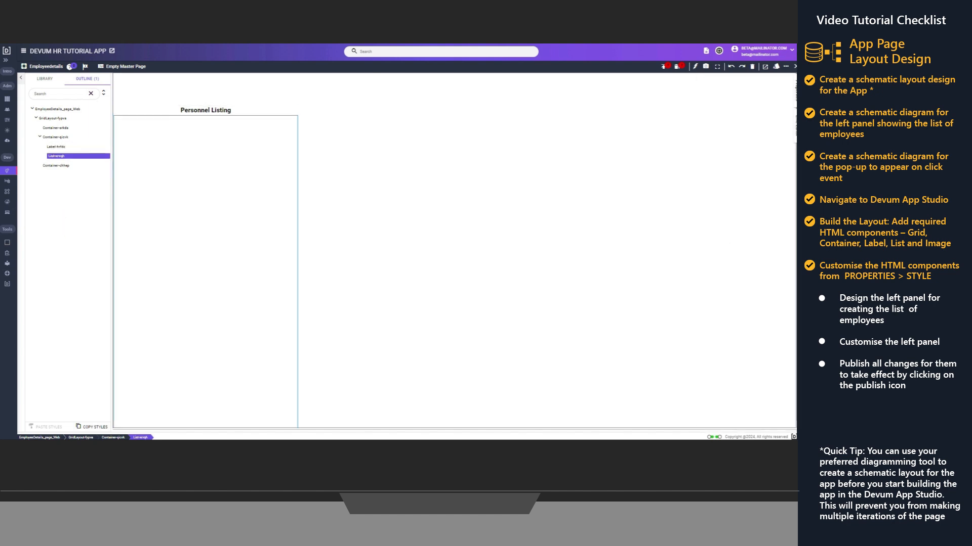
right_click(55, 158)
mouse_move(71, 163)
mouse_move(109, 163)
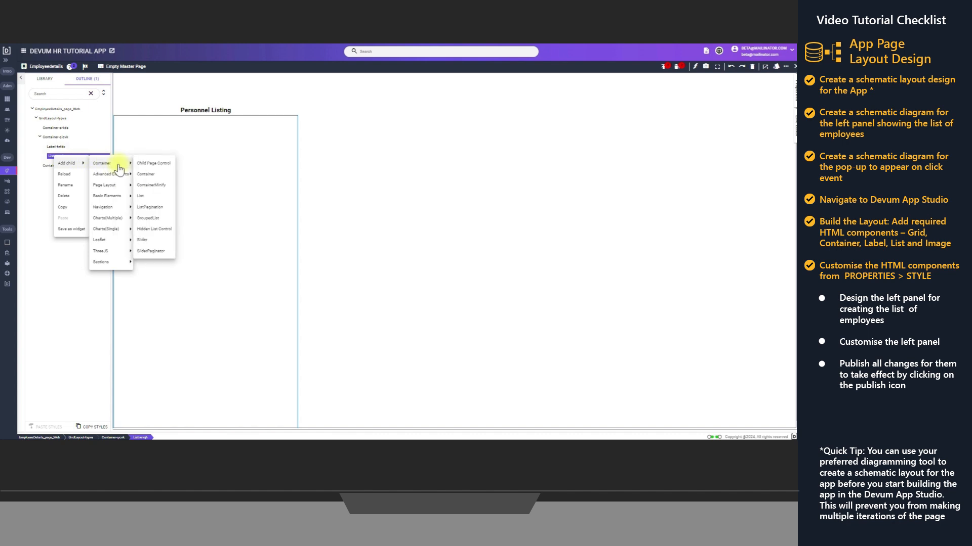
click(152, 177)
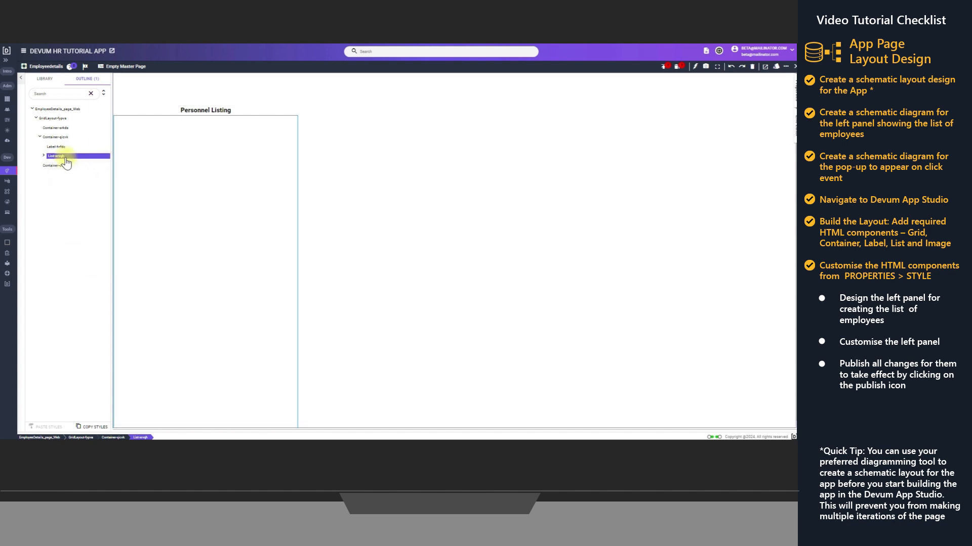
Set the height of the container inside the List to 15%
click(44, 155)
click(63, 167)
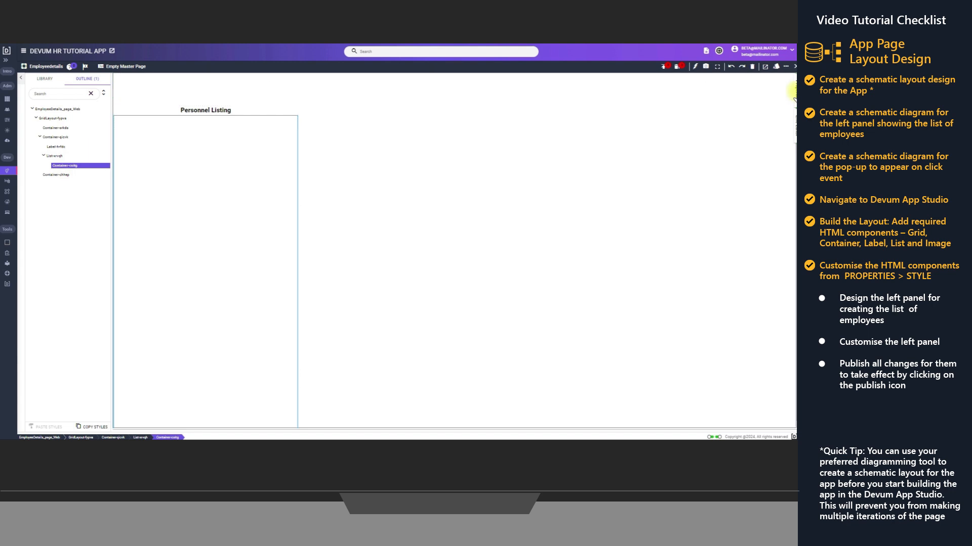
click(794, 93)
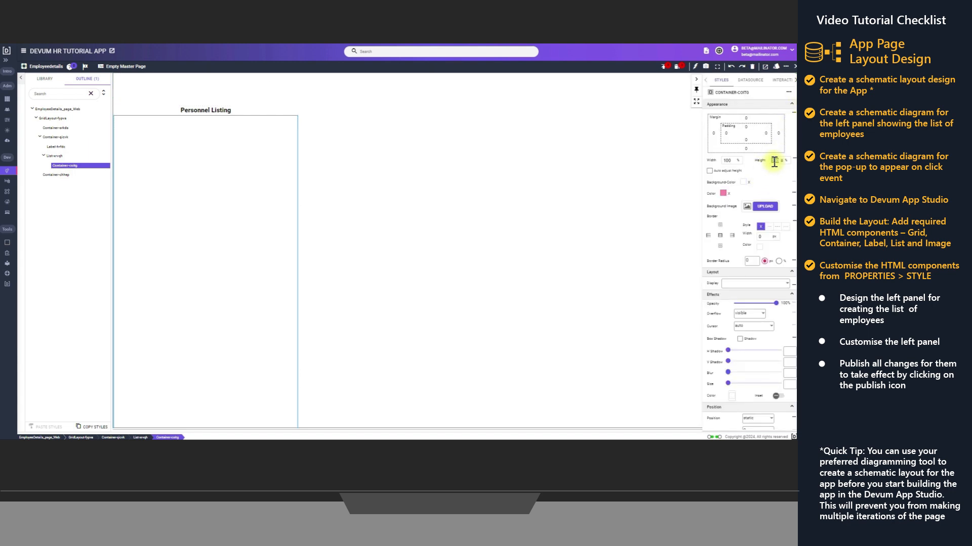
click(774, 161)
text(15)
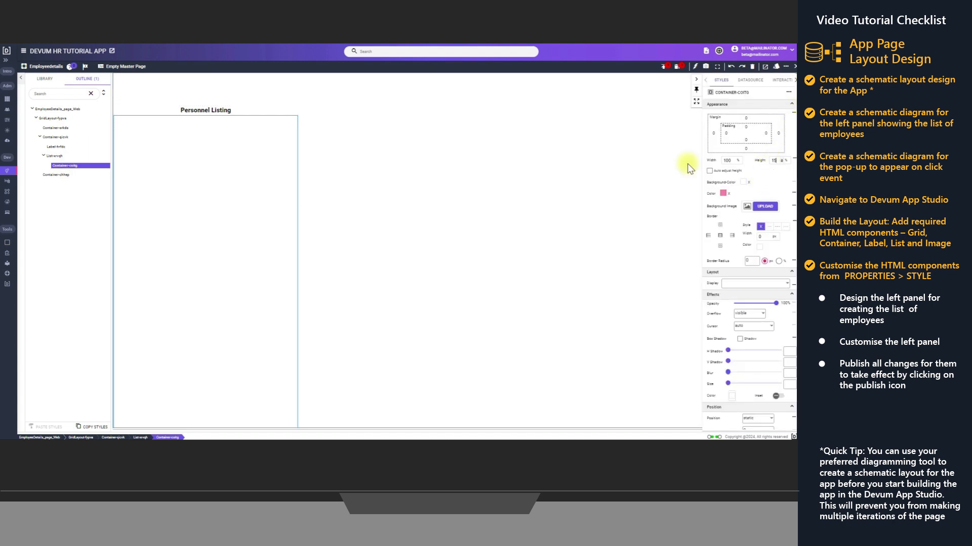
Add an Image element as a child of the List's container
right_click(60, 167)
mouse_move(73, 173)
mouse_move(117, 177)
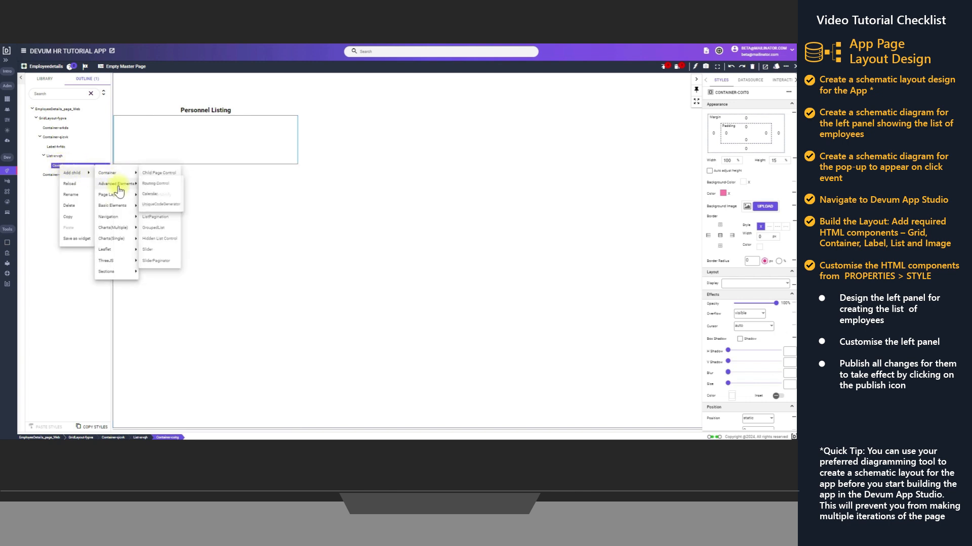
mouse_move(127, 205)
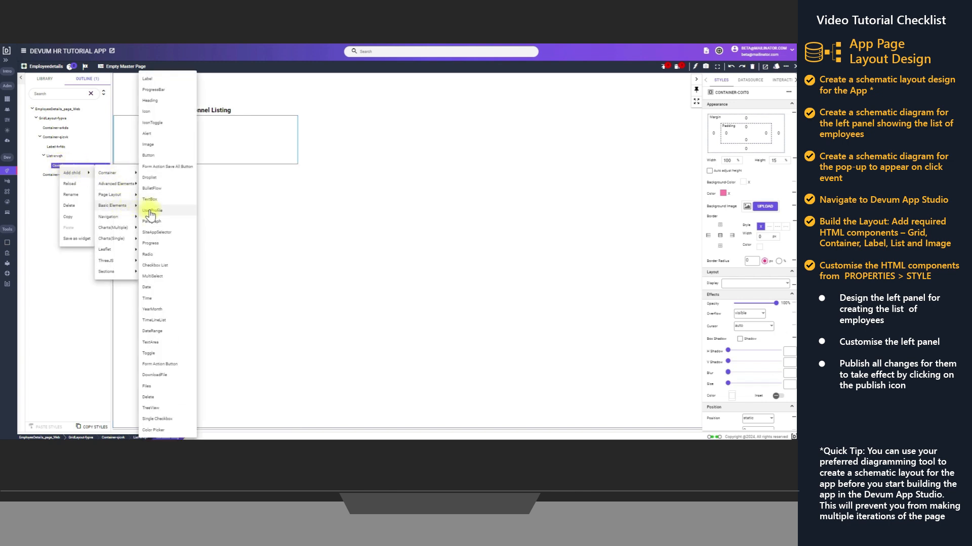
click(152, 145)
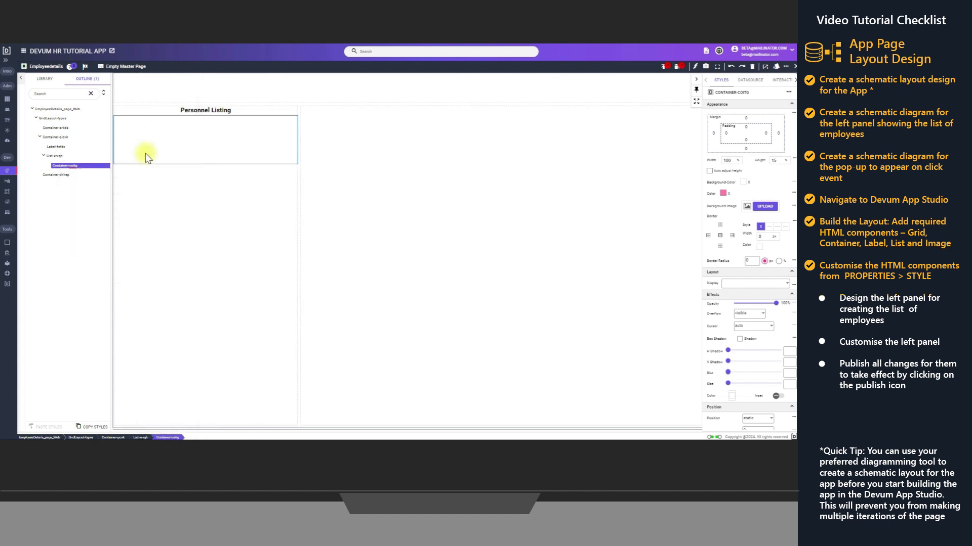
Add a nested Container alongside the image in the List's container
right_click(63, 169)
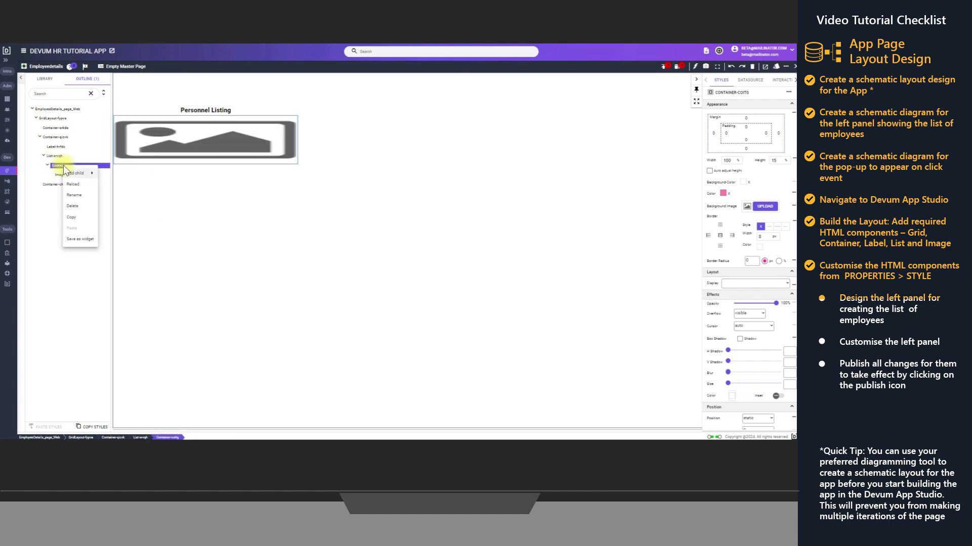
mouse_move(76, 173)
mouse_move(123, 175)
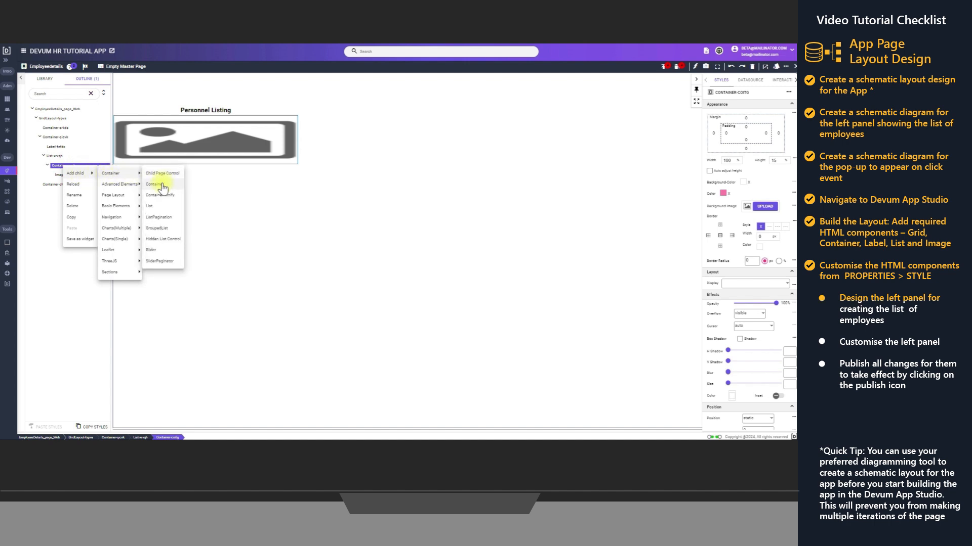
click(158, 184)
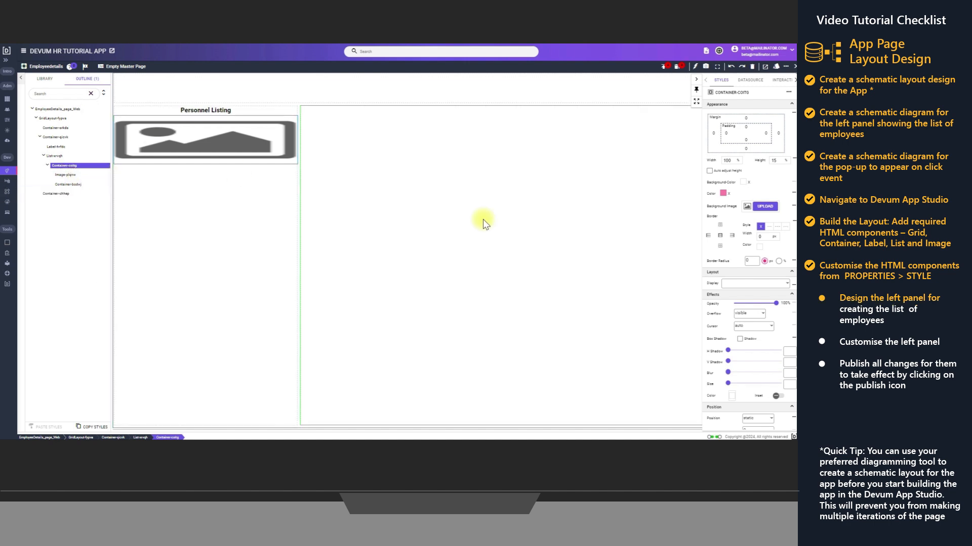
Set the List's container to flex display with row direction and centred object distribution
click(774, 284)
click(739, 320)
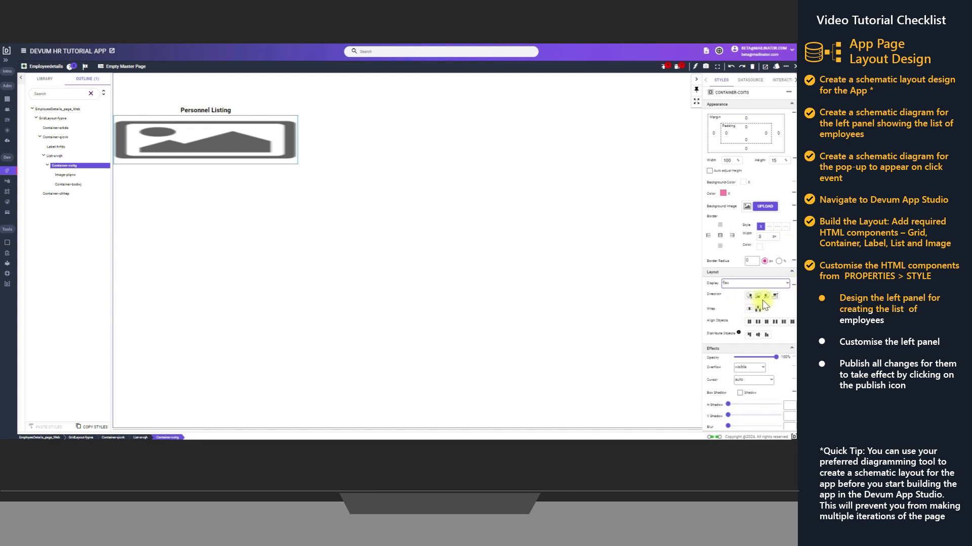
click(750, 297)
click(757, 335)
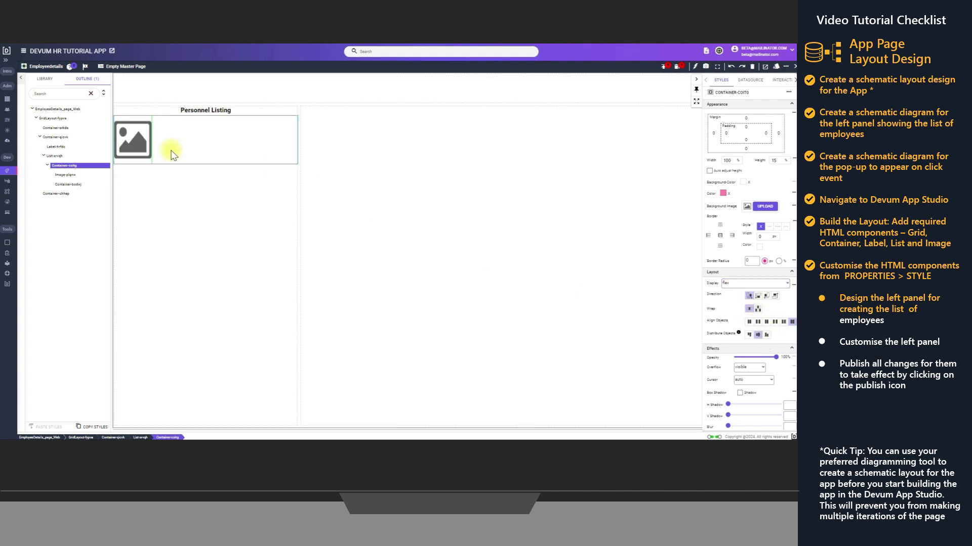
Add a Label inside the nested container next to the image
click(67, 185)
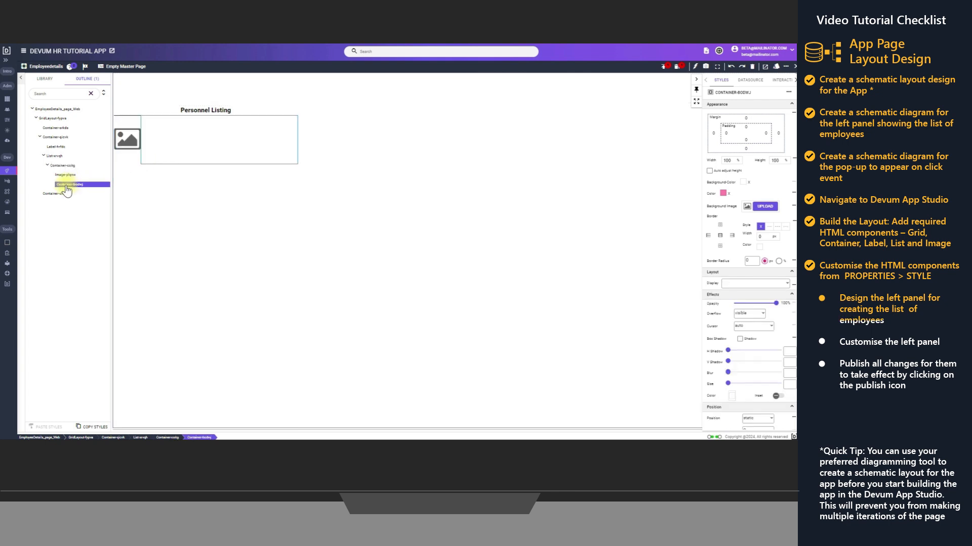
right_click(67, 187)
mouse_move(79, 192)
mouse_move(123, 195)
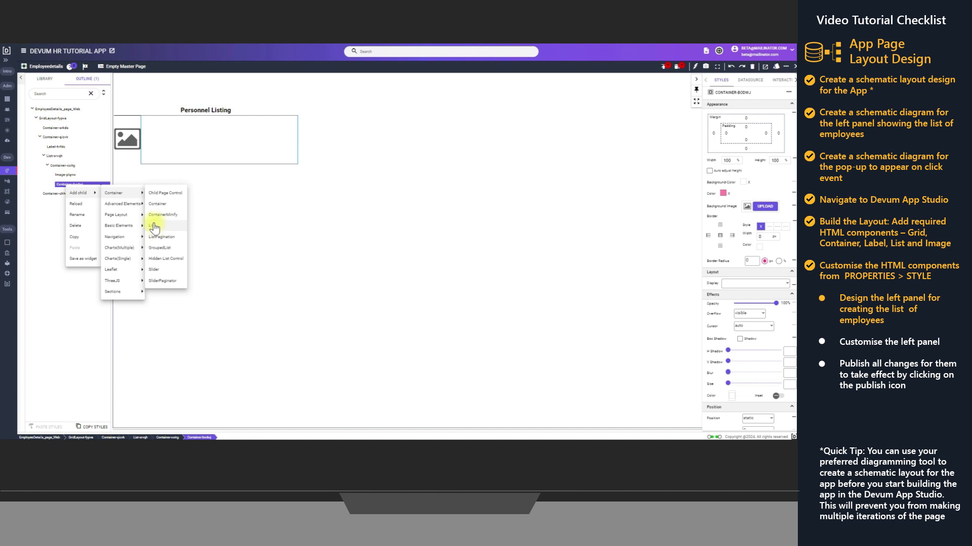
mouse_move(118, 241)
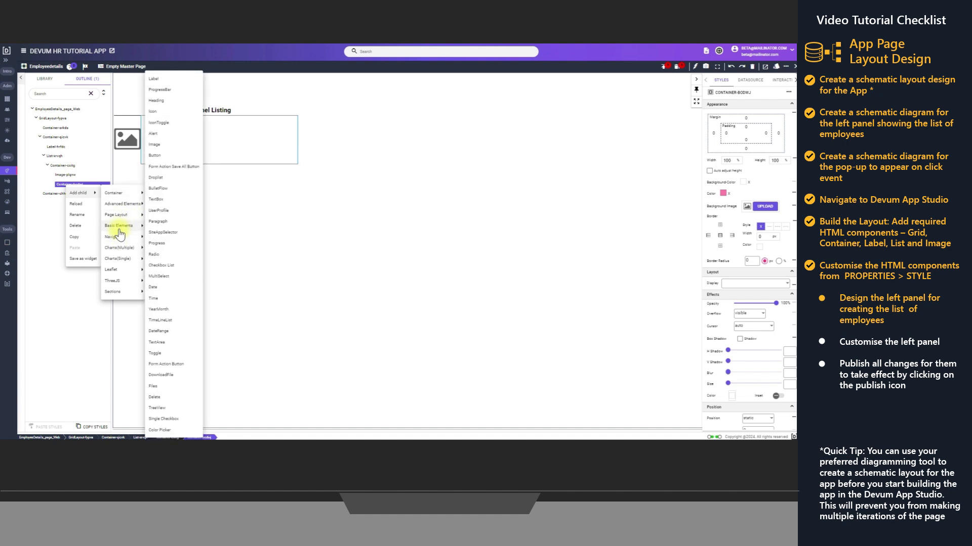
click(164, 79)
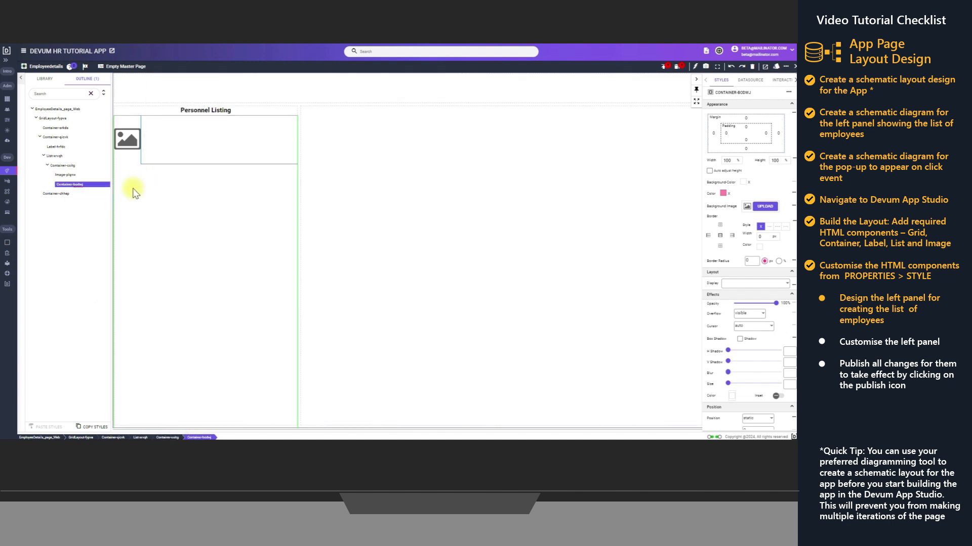
Add two more Labels as children of the nested container beside the image
click(51, 184)
right_click(77, 187)
mouse_move(88, 192)
mouse_move(129, 226)
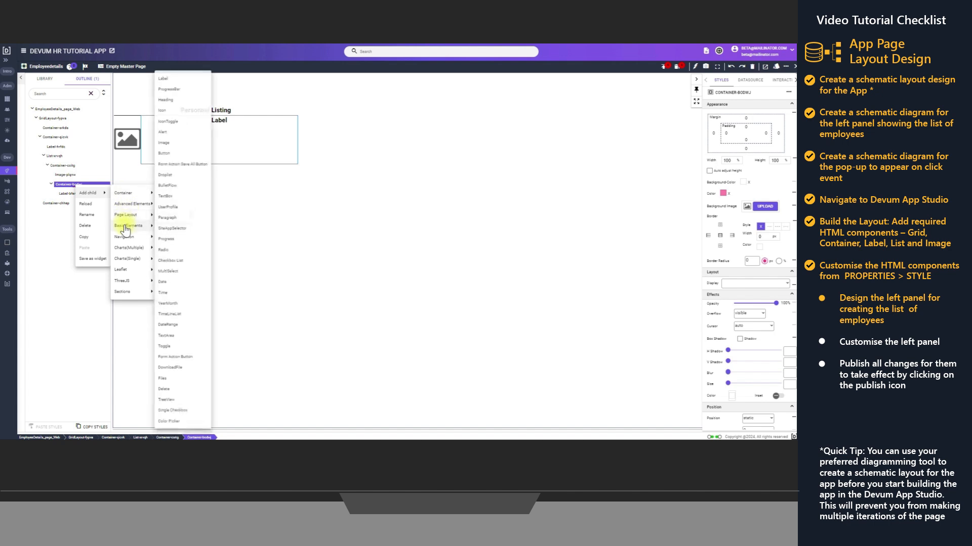
click(168, 81)
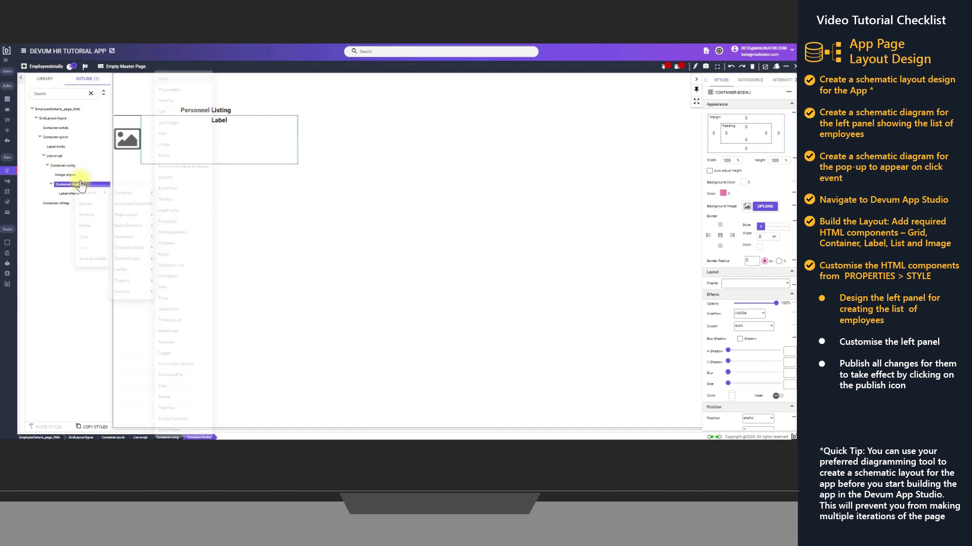
right_click(68, 185)
mouse_move(101, 193)
mouse_move(124, 225)
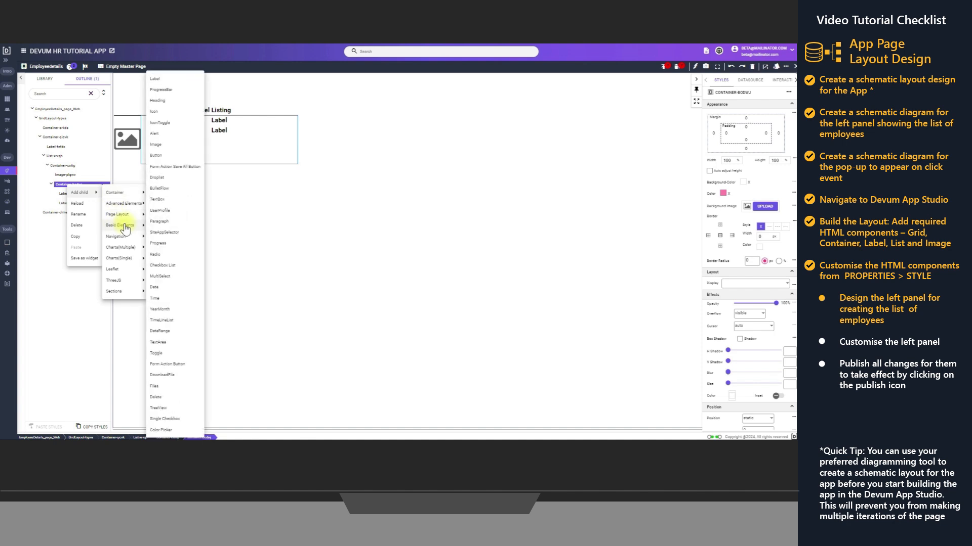
click(163, 79)
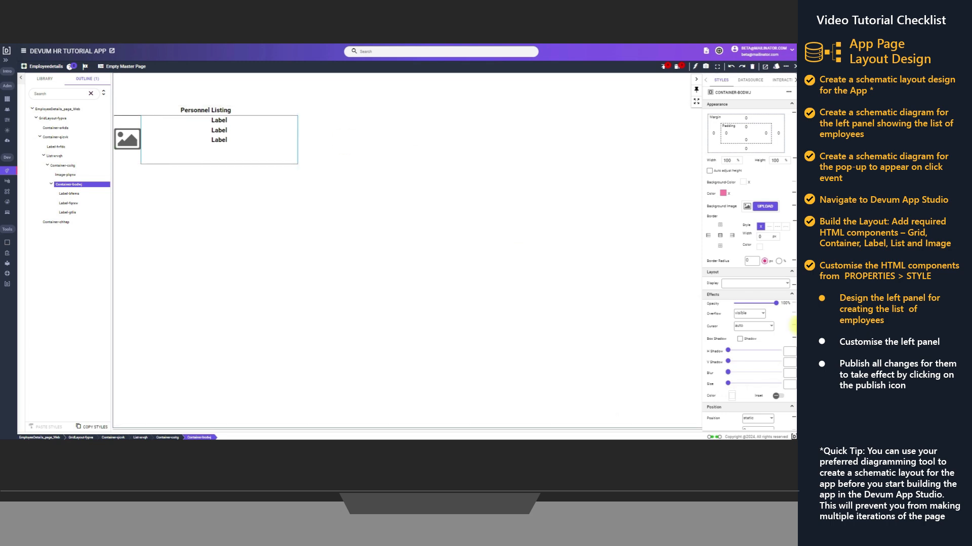
Set the nested container beside the image to flex display with a left padding of 20
click(773, 284)
click(740, 321)
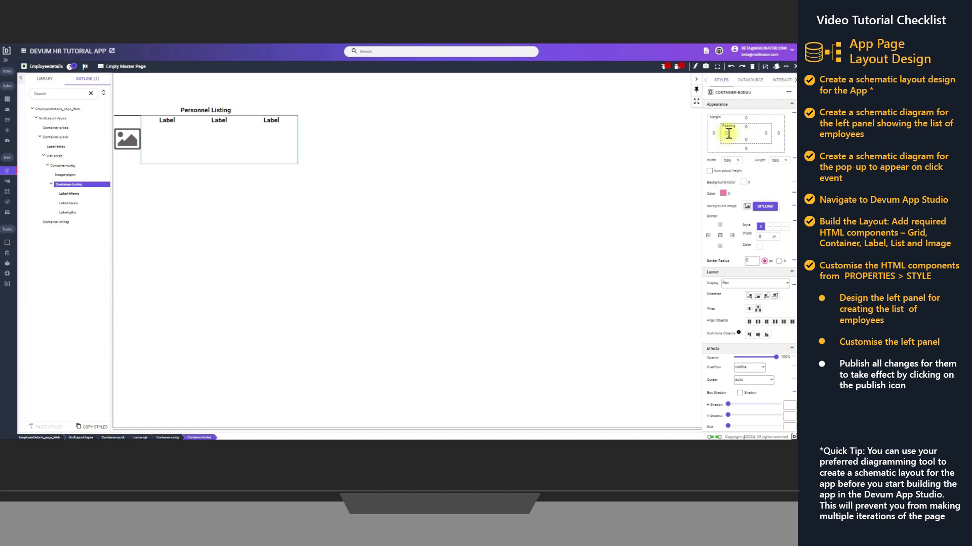
text(20)
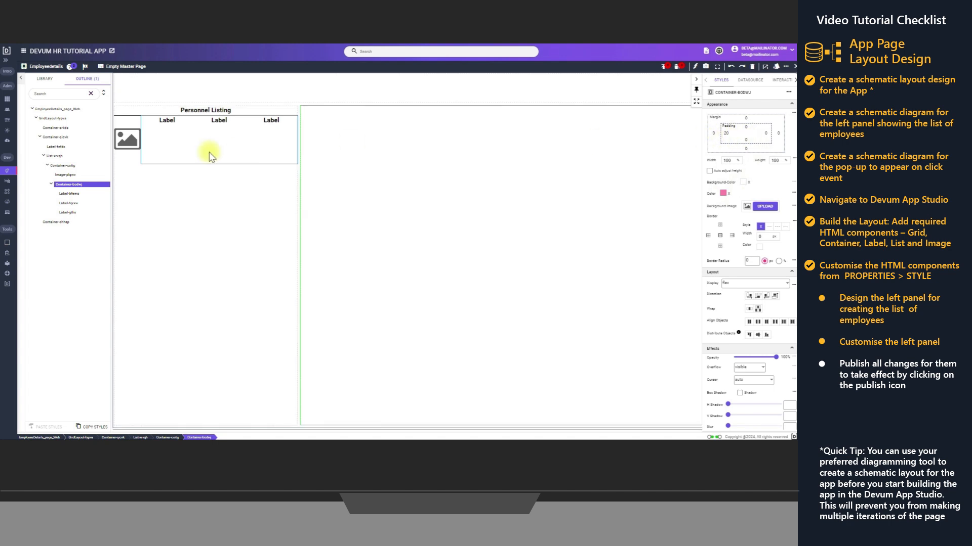
Set the image's width and height to 50 px each
click(65, 175)
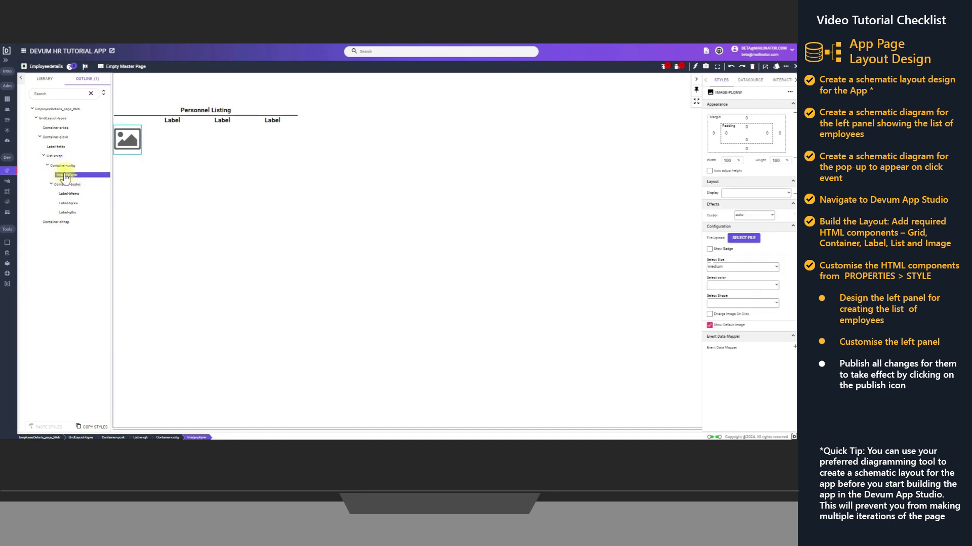
click(738, 161)
click(738, 173)
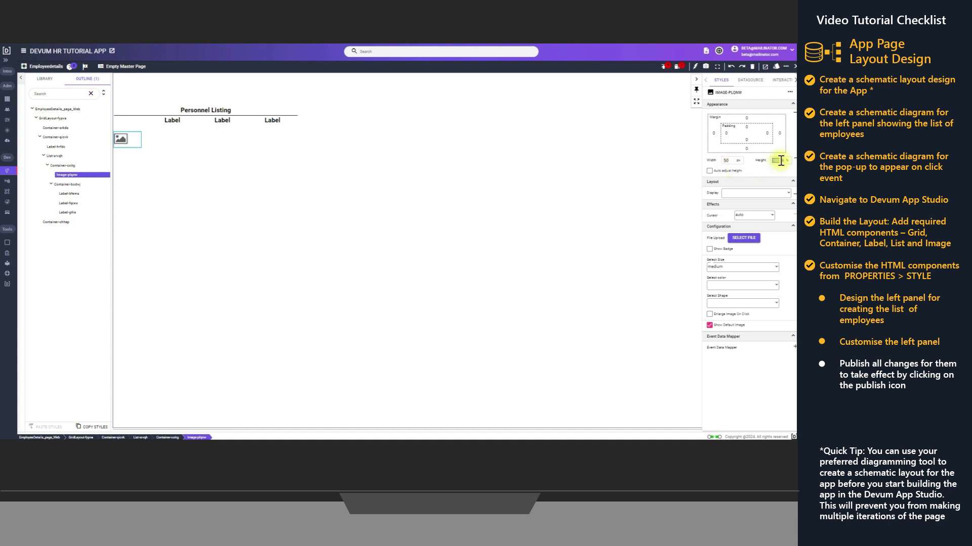
text(50)
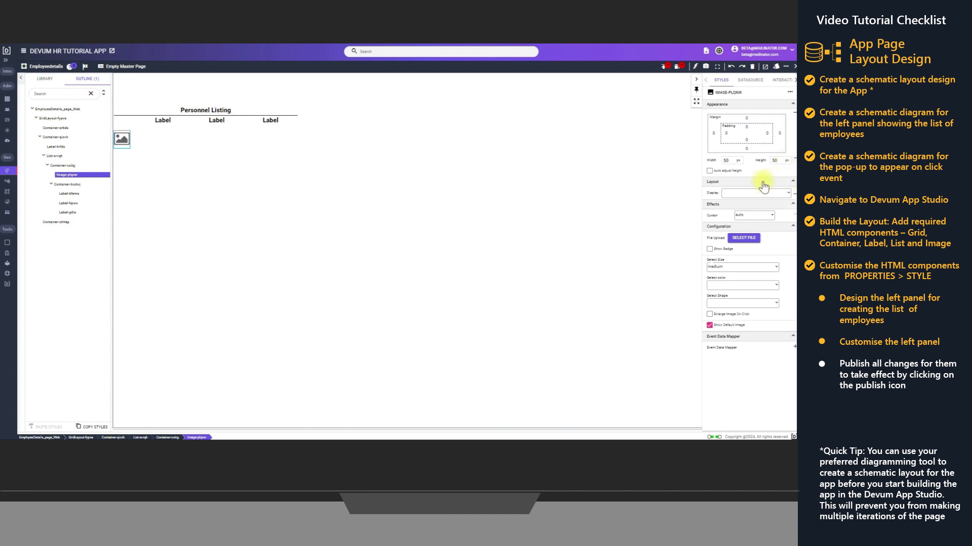
Go through the widths of the three labels beside the image, and set the third label to flex display with wrapping
click(168, 130)
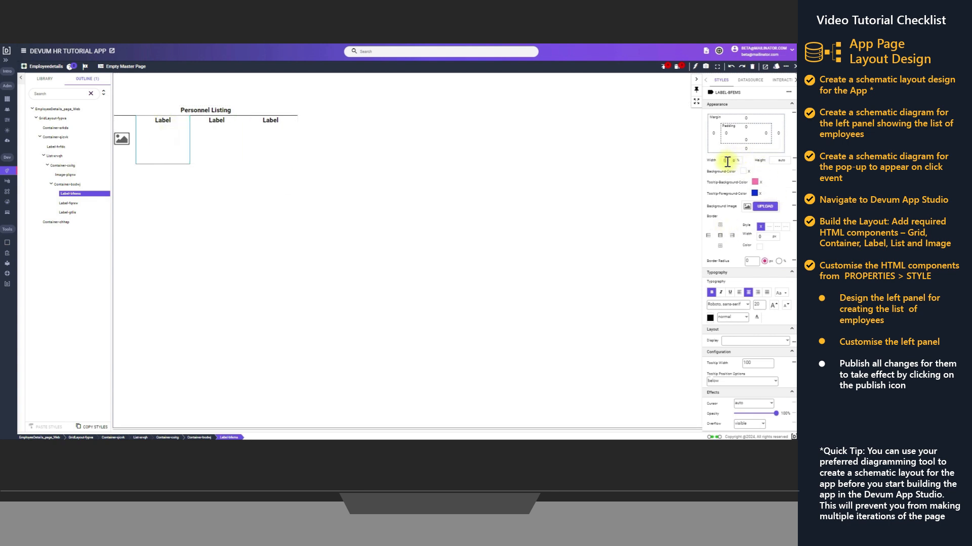
click(216, 131)
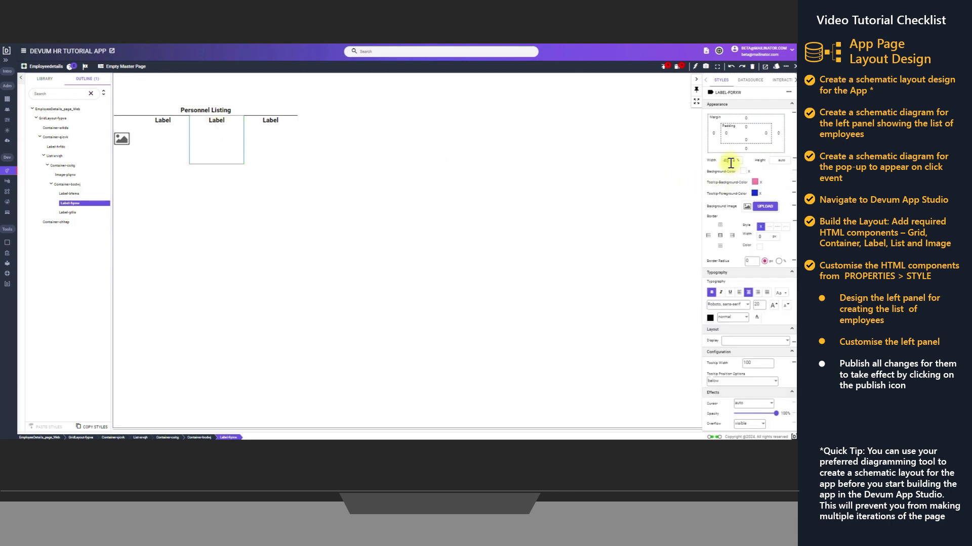
click(256, 126)
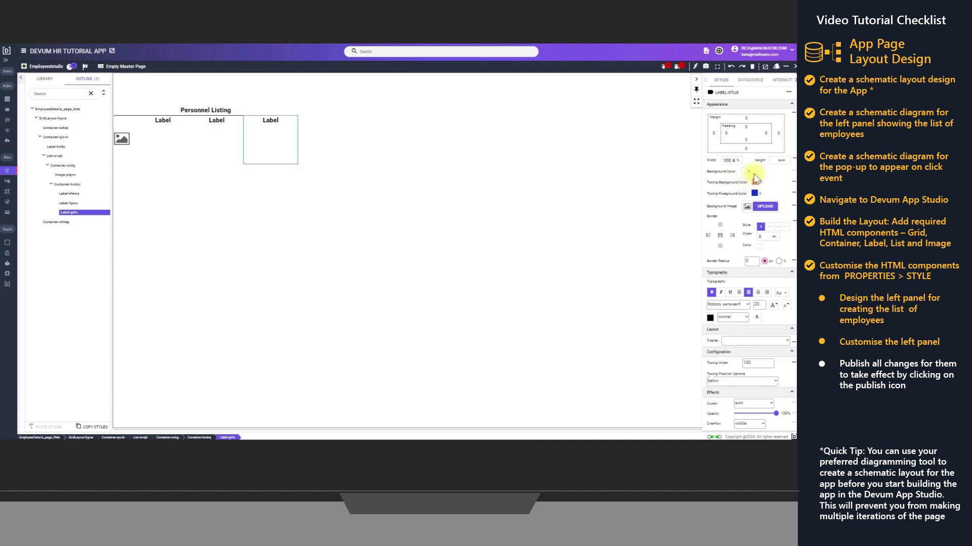
scroll(759, 297, down, 5)
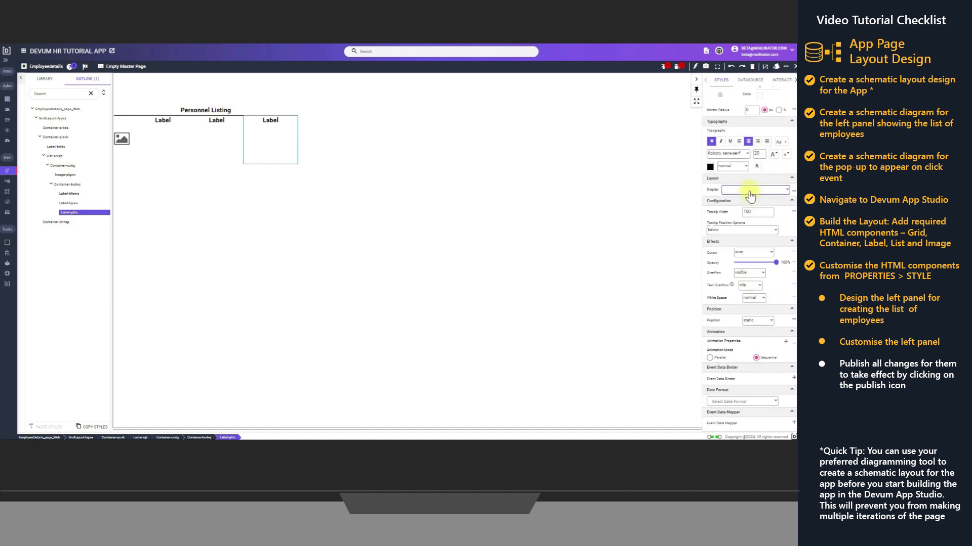
click(750, 190)
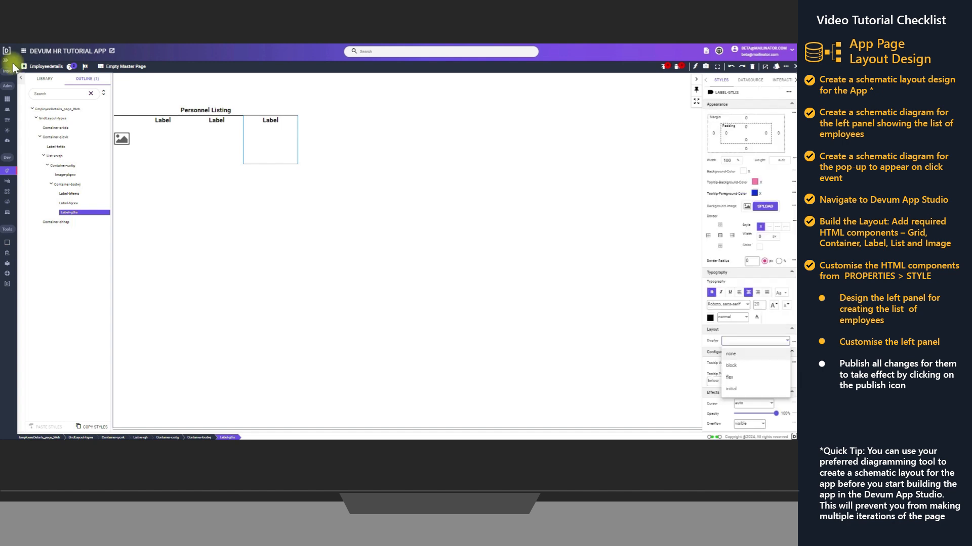
click(730, 379)
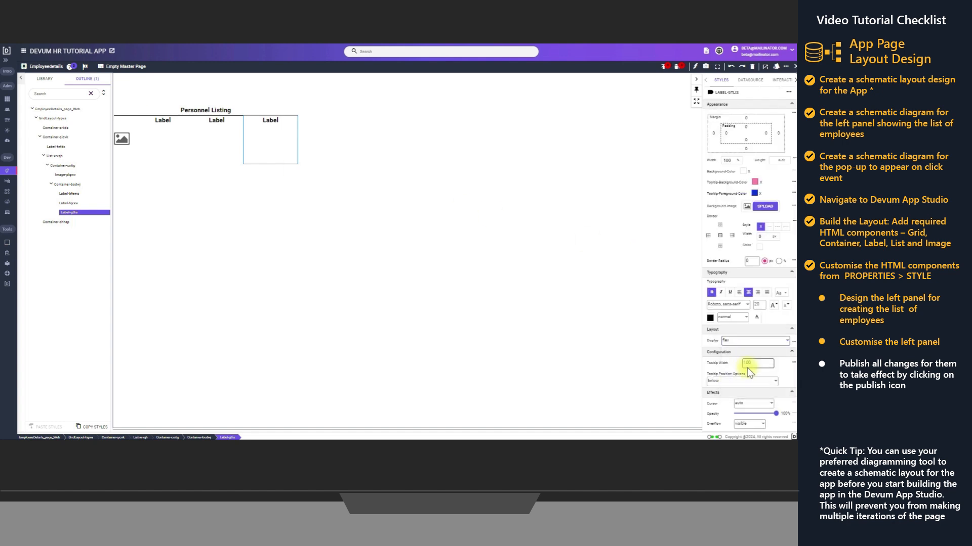
scroll(739, 356, down, 1)
click(758, 324)
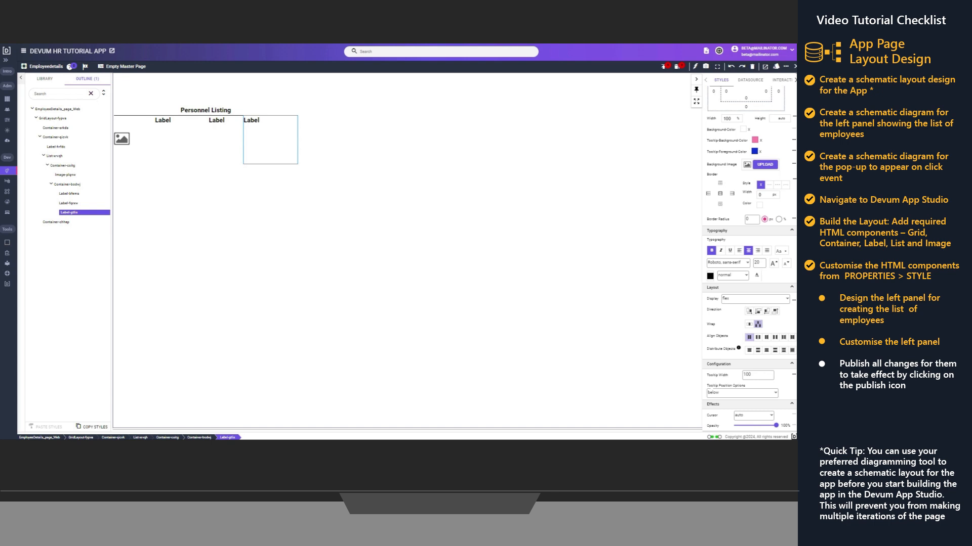
Set the flex direction of the container holding the three labels to row, and publish the page changes
click(68, 184)
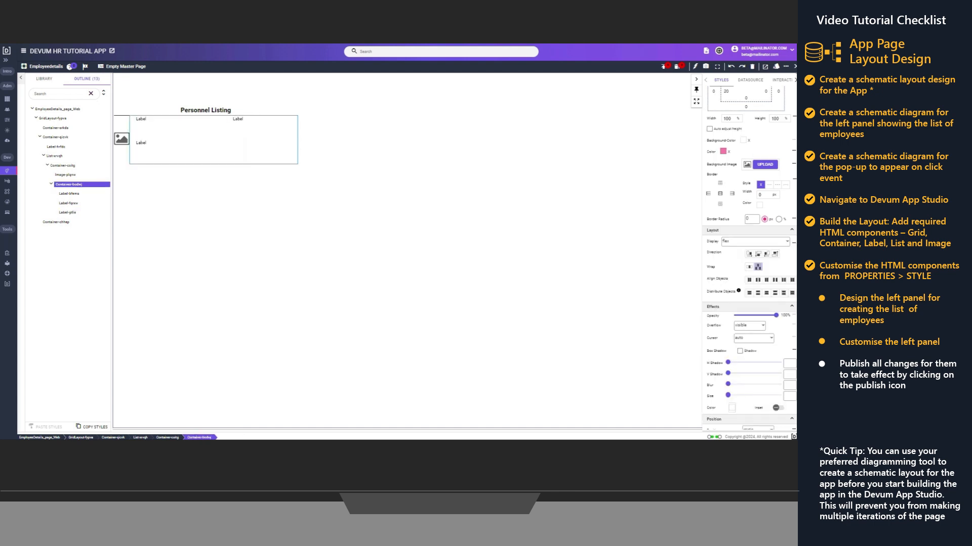
click(749, 254)
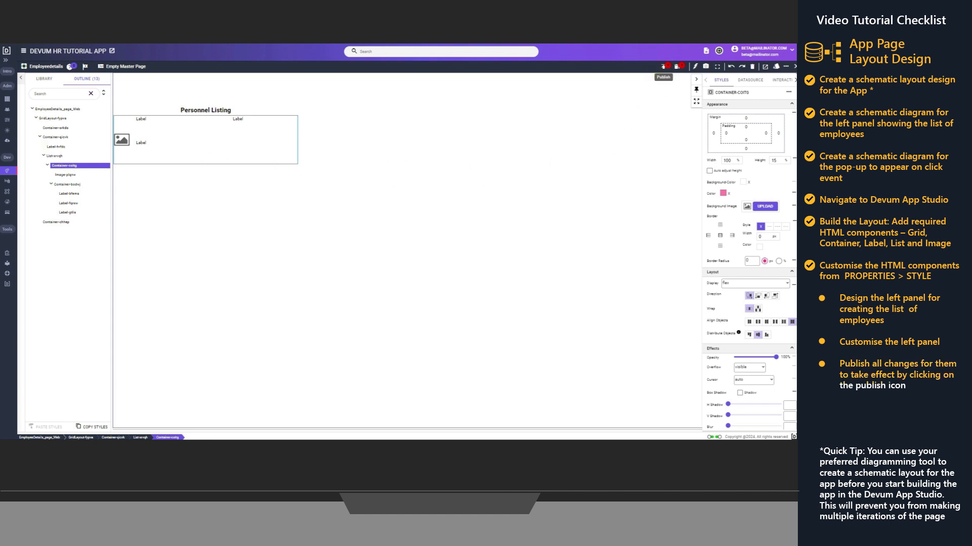
click(663, 66)
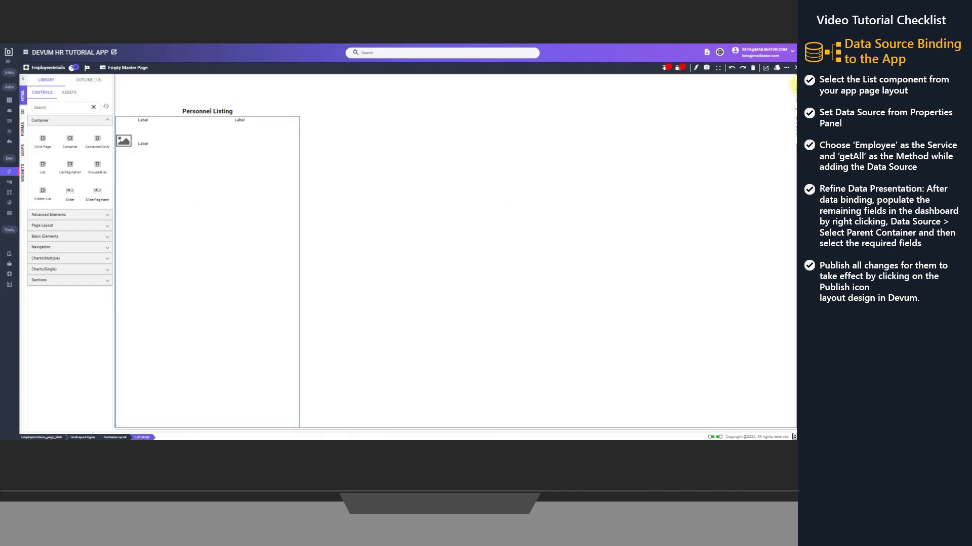
Start a new data source for the List and choose Forms as its source type
click(793, 87)
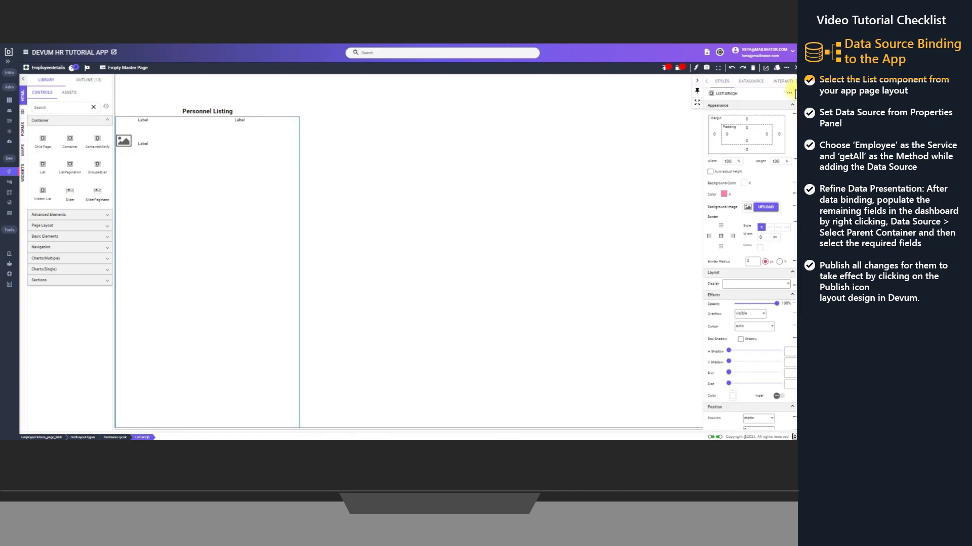
click(751, 82)
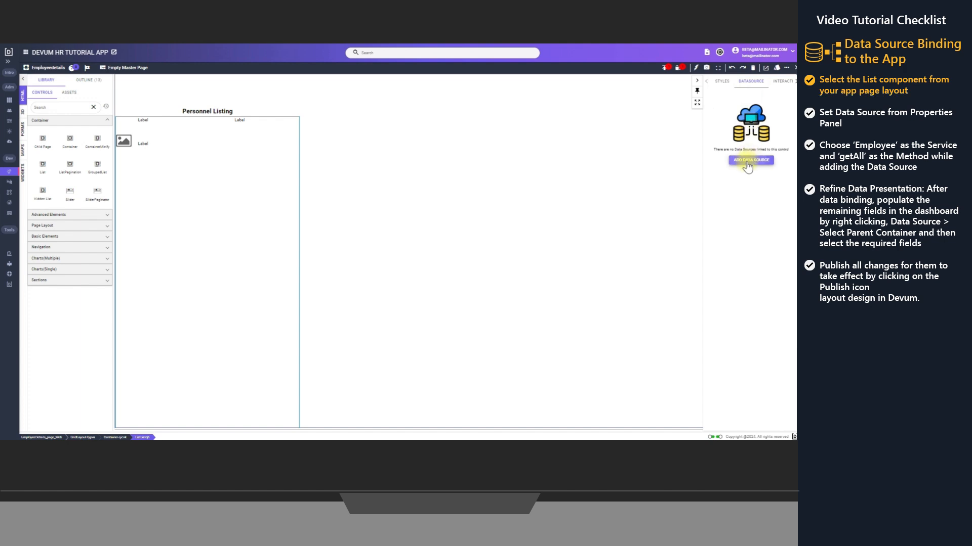
click(747, 164)
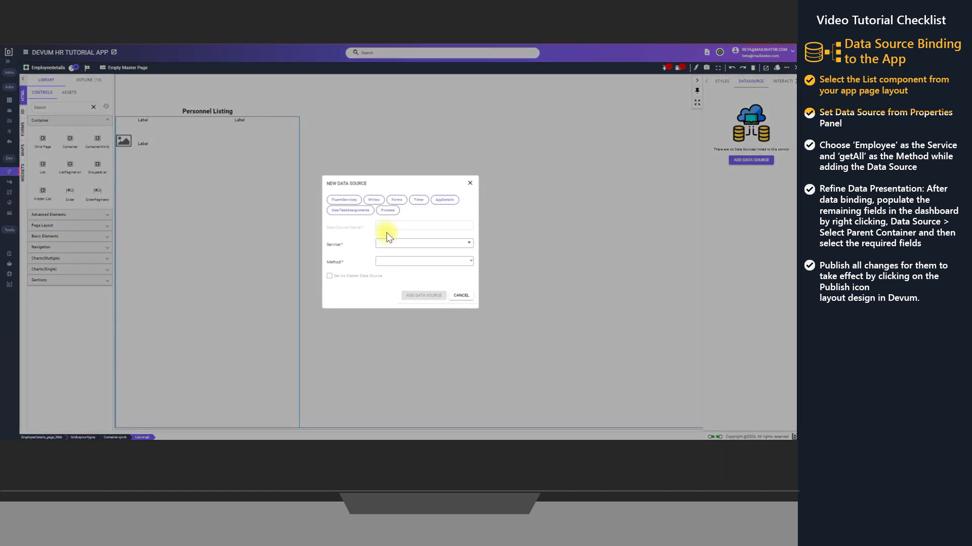
click(377, 201)
click(348, 200)
click(348, 211)
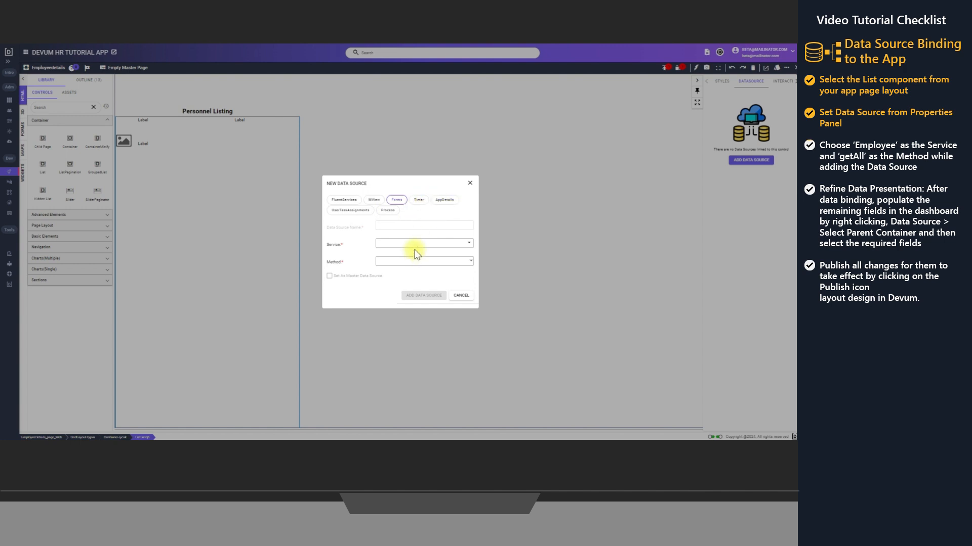
Choose employee as the service and getAll as the method, and add the data source to the List
click(417, 244)
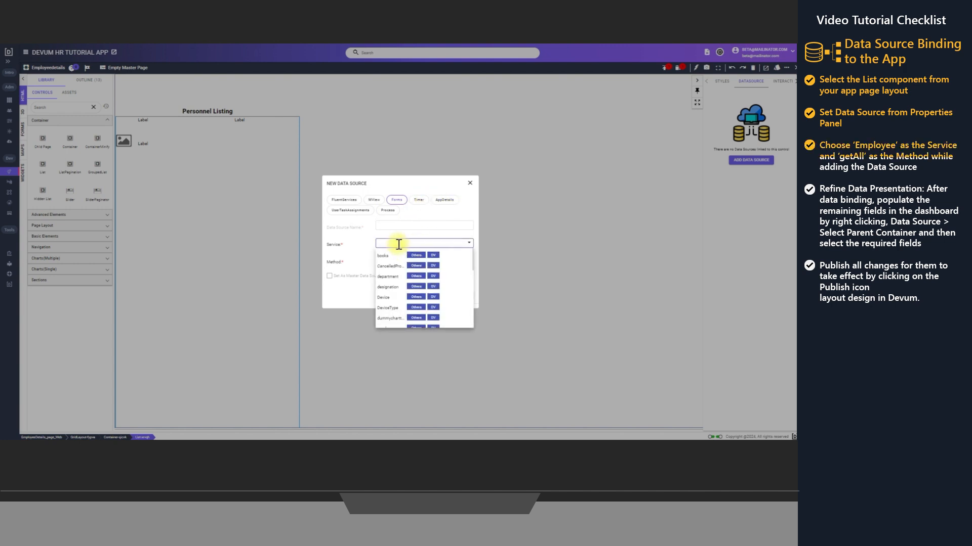
text(emp)
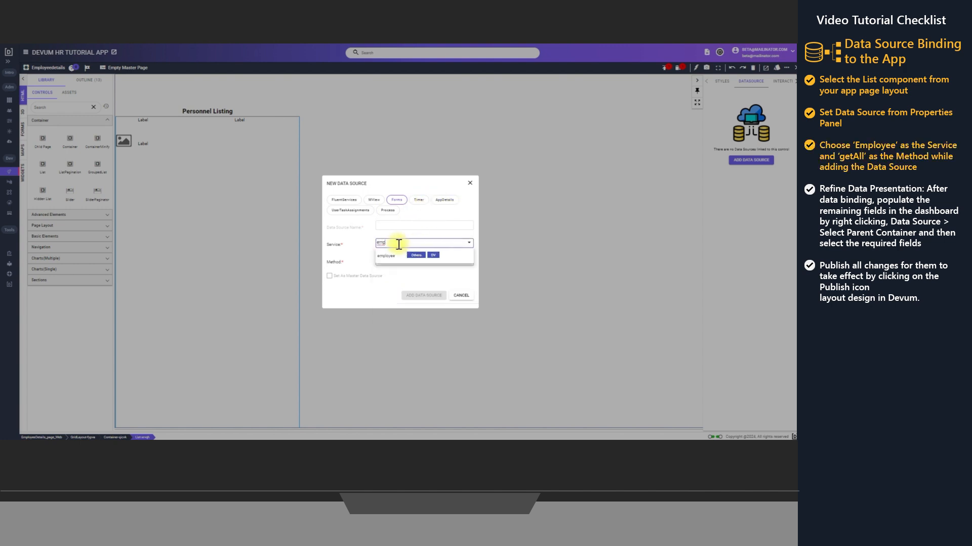
click(400, 255)
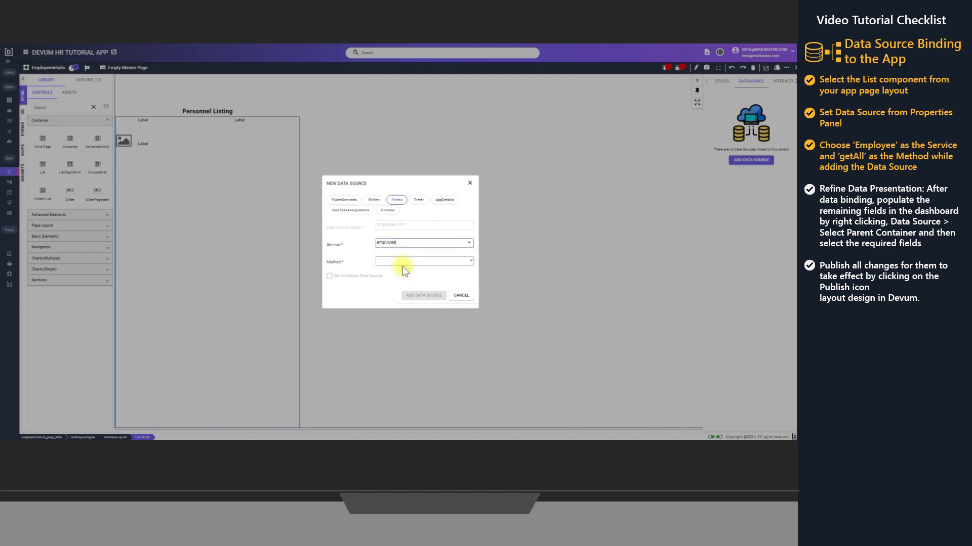
click(404, 265)
click(403, 275)
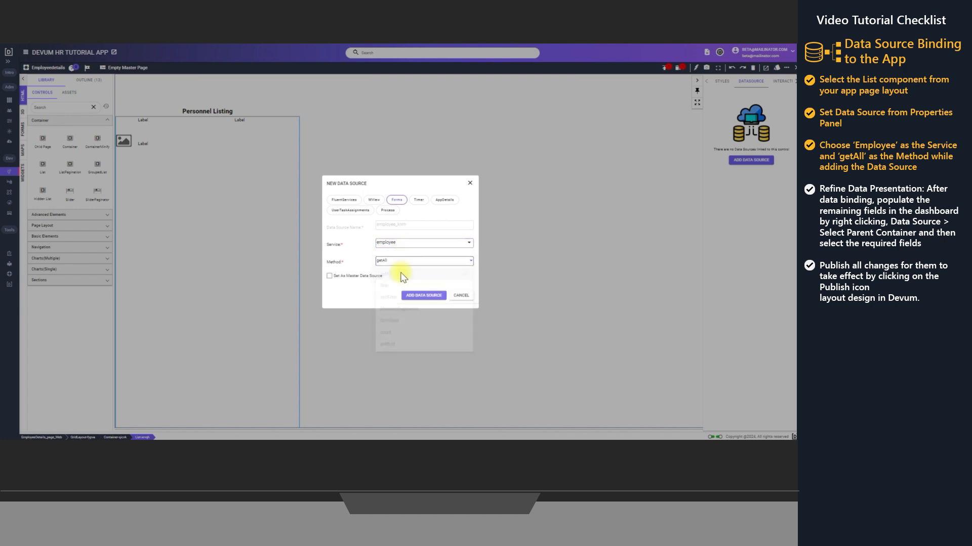
click(423, 296)
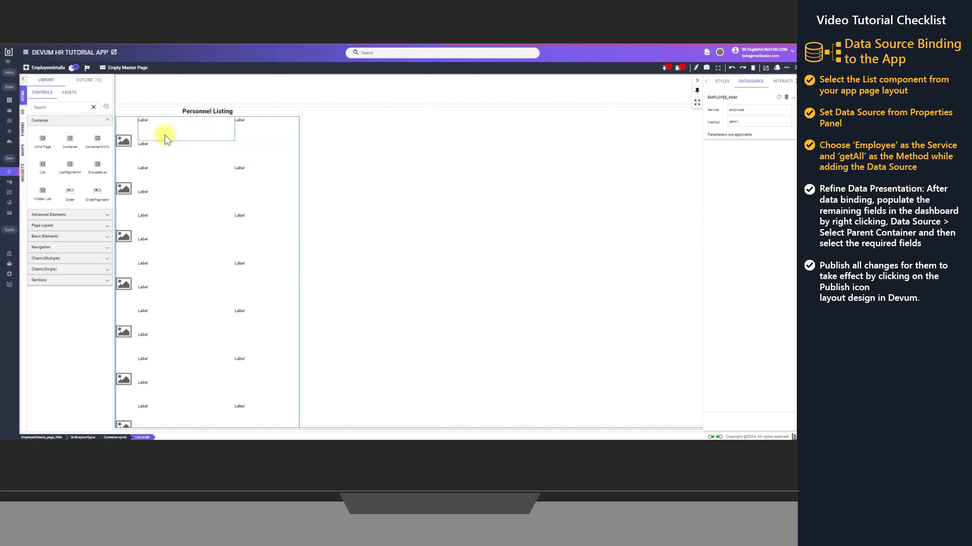
Bind the first label's value to the Name field of the employee data source, with the List as parent
right_click(150, 125)
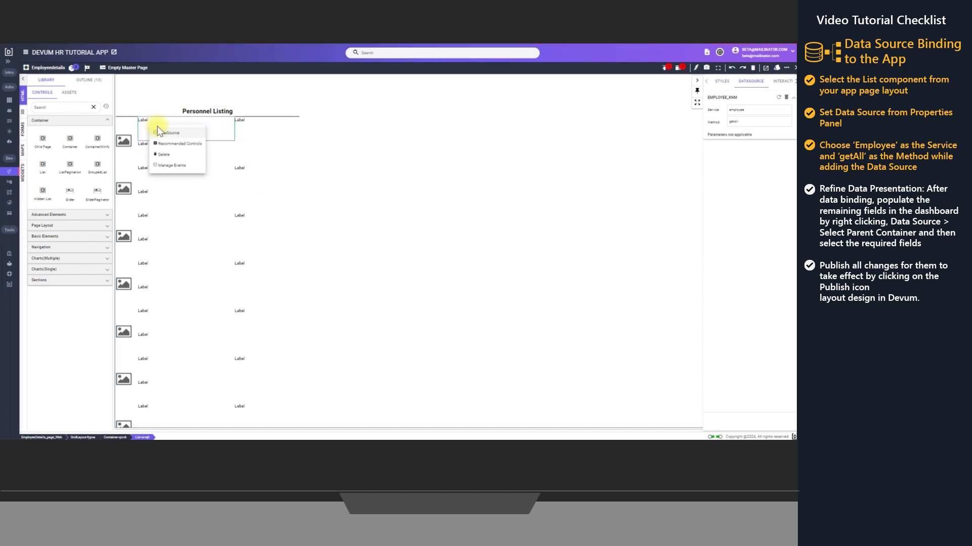
click(167, 134)
click(237, 155)
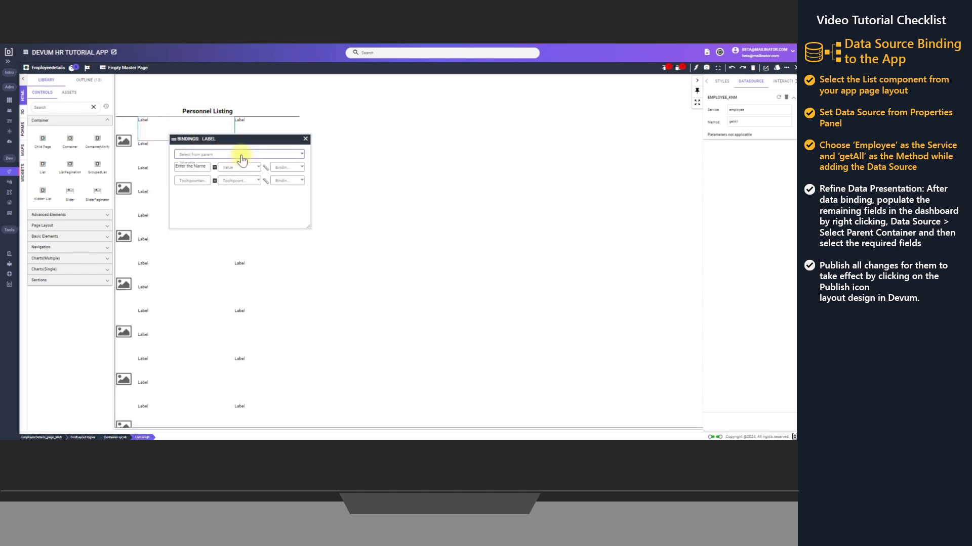
click(206, 180)
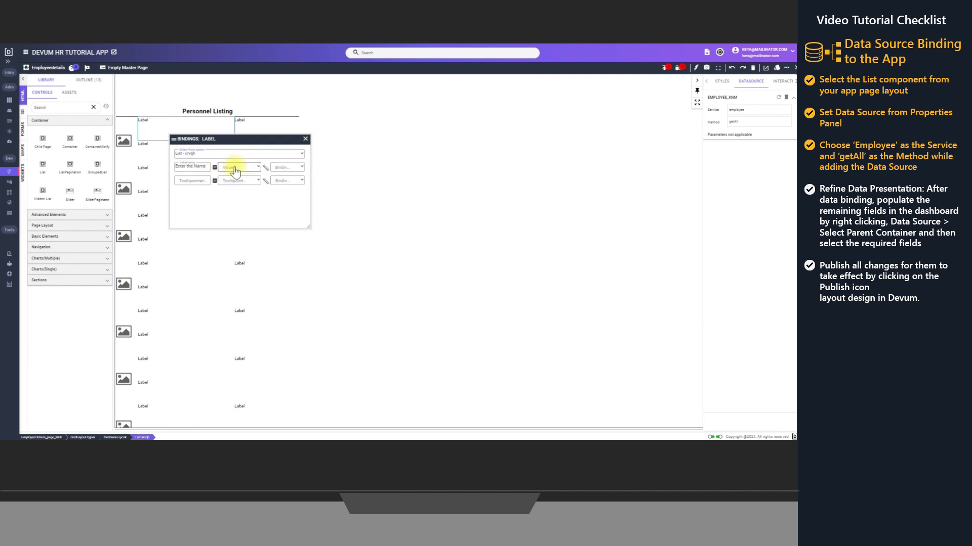
click(234, 166)
click(237, 199)
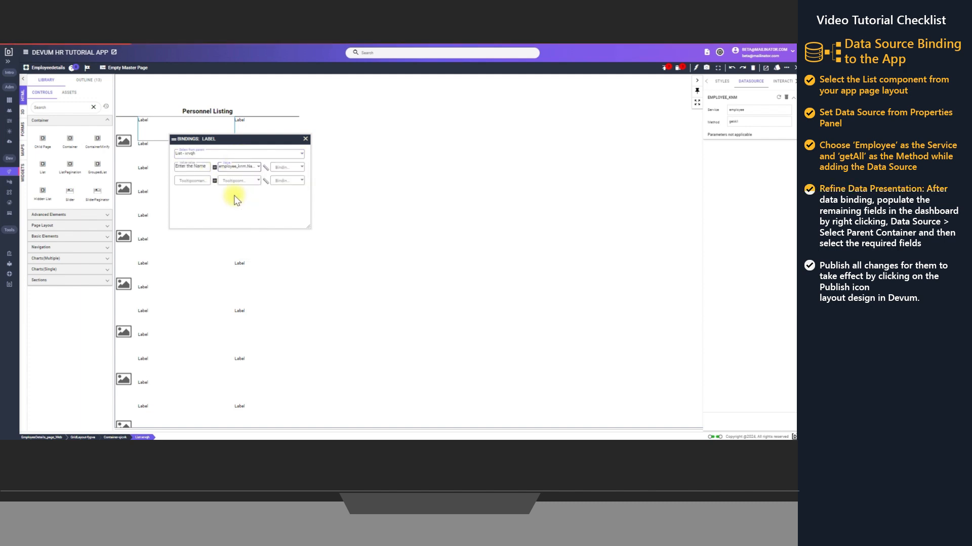
click(304, 139)
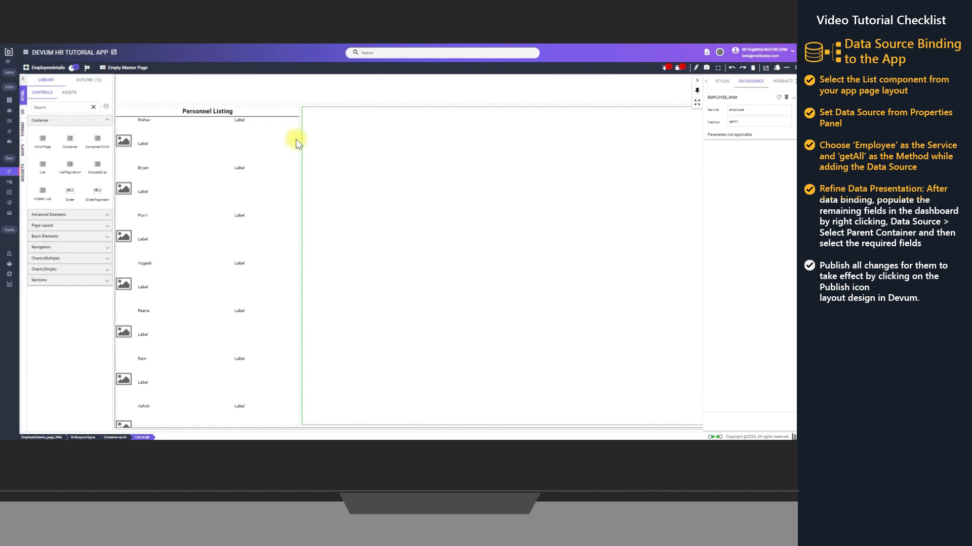
Bind the value of the label below the employee name to the Designation field of the employee data source, with the List as parent
right_click(148, 147)
click(167, 158)
click(236, 171)
click(197, 194)
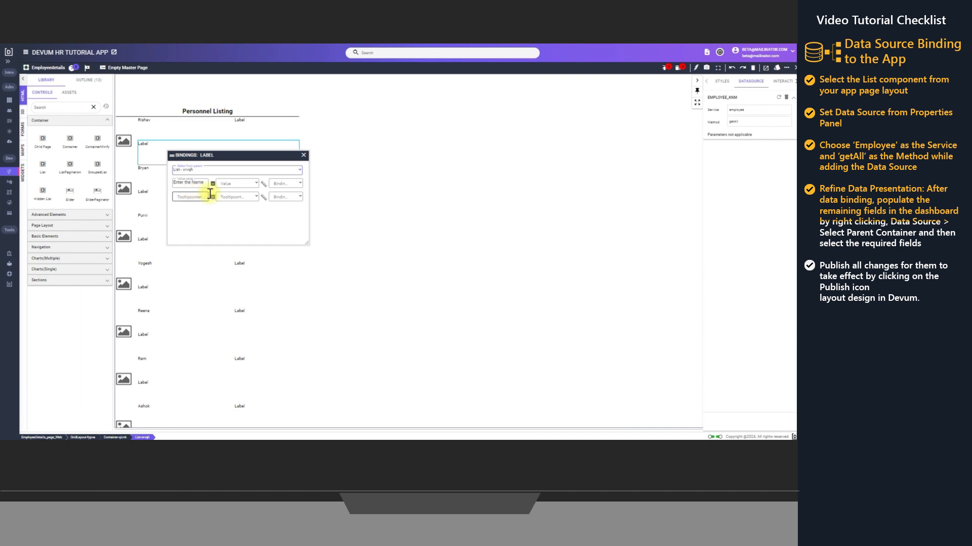
click(236, 183)
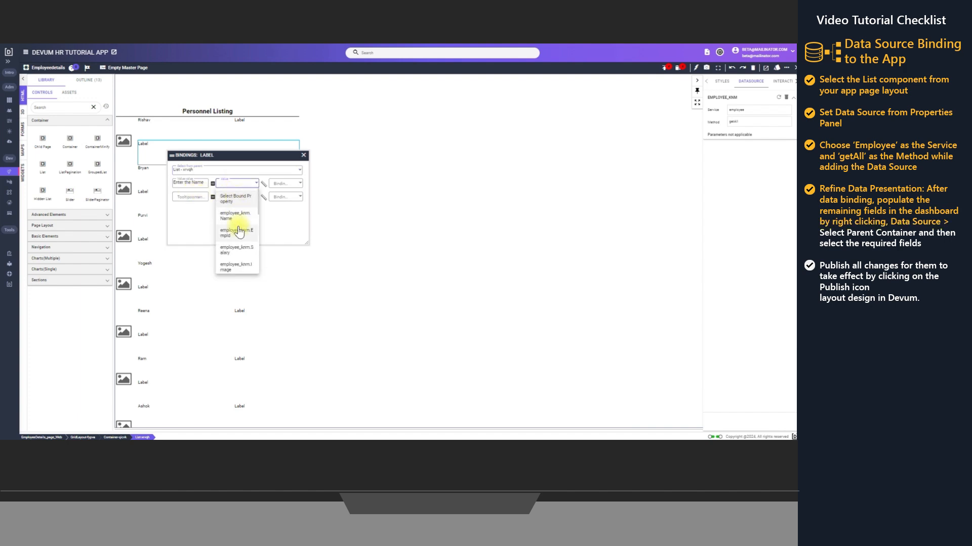
scroll(239, 231, down, 3)
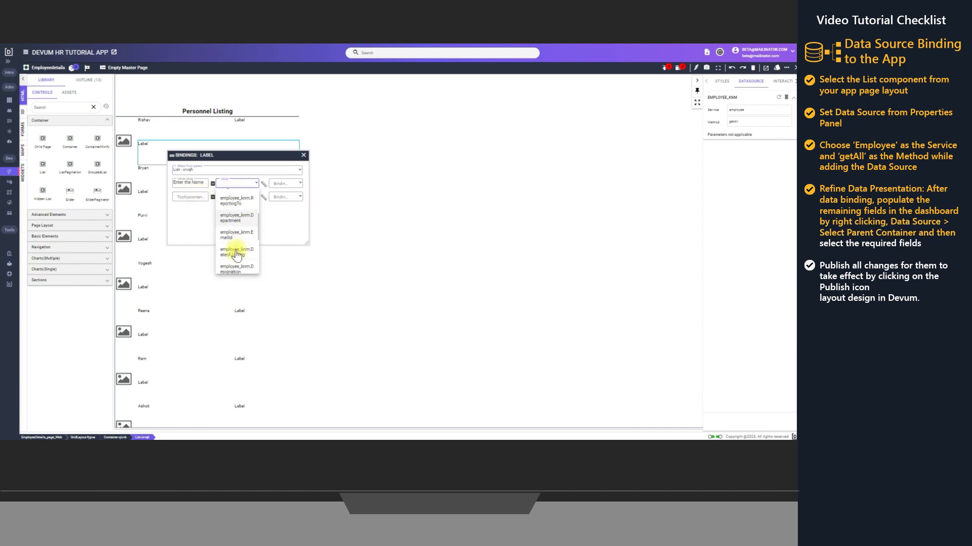
scroll(237, 251, down, 2)
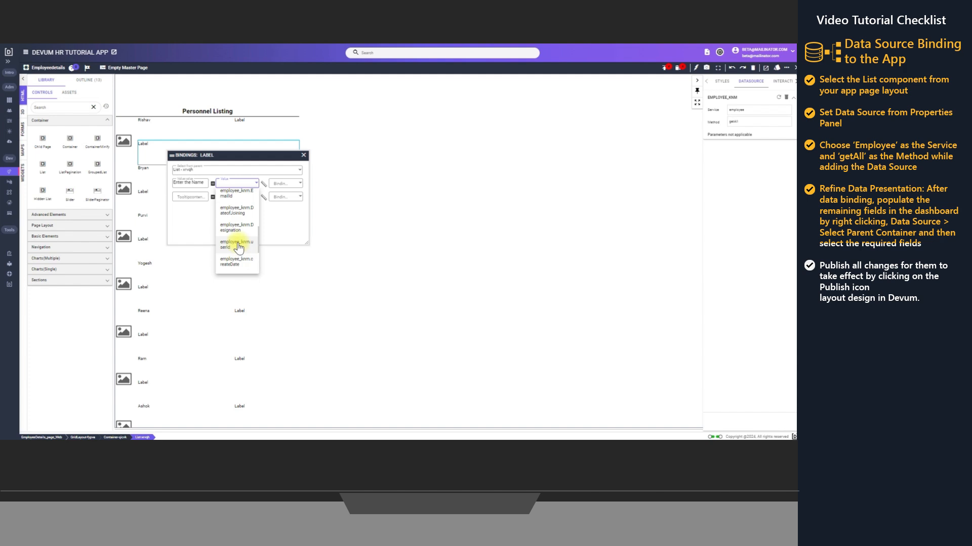
click(236, 228)
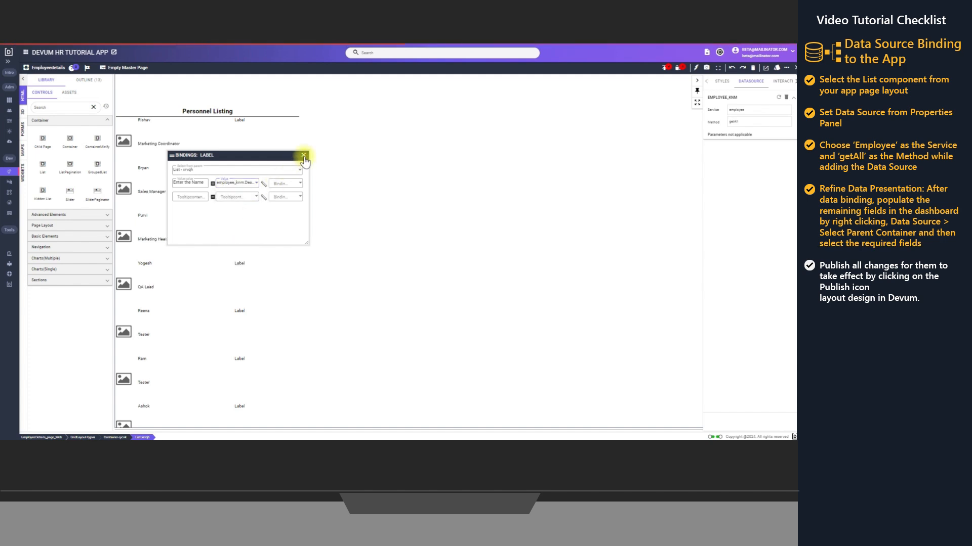
click(304, 156)
Bind the list item's image to the Image field of the employee data source, with the List as parent
right_click(125, 148)
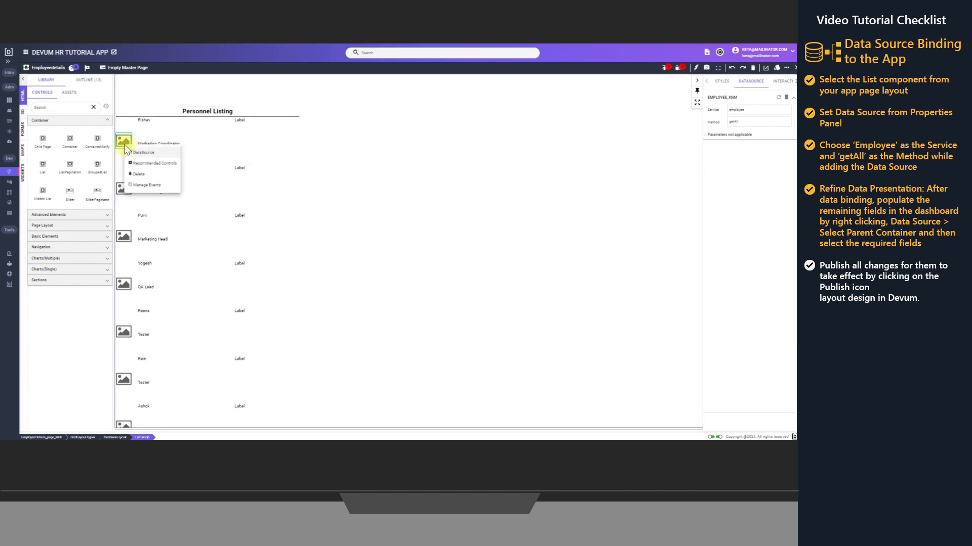
click(146, 153)
click(216, 172)
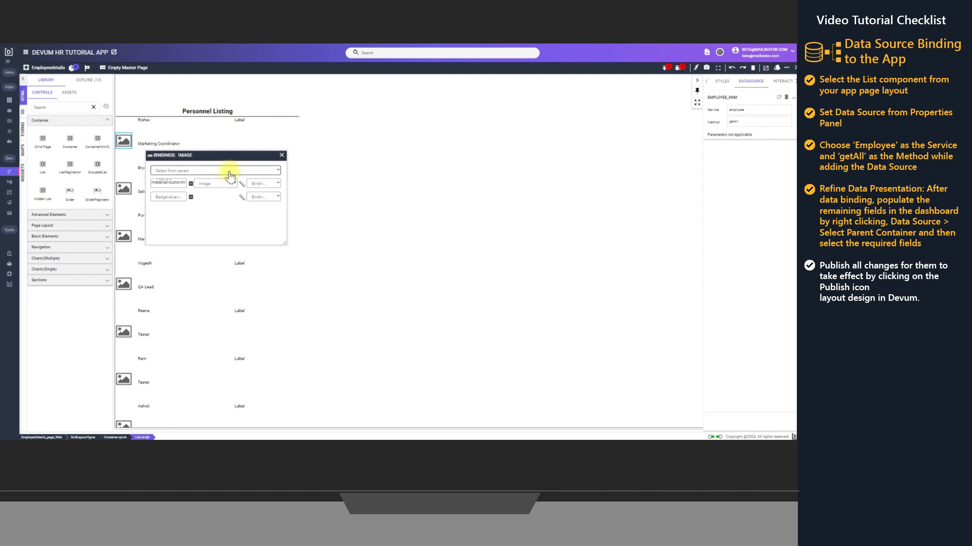
click(169, 195)
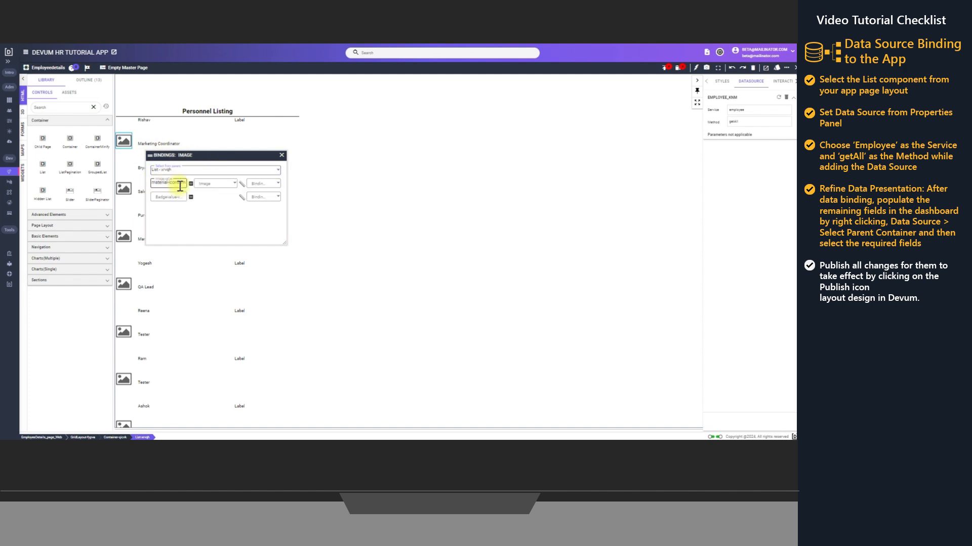
click(214, 184)
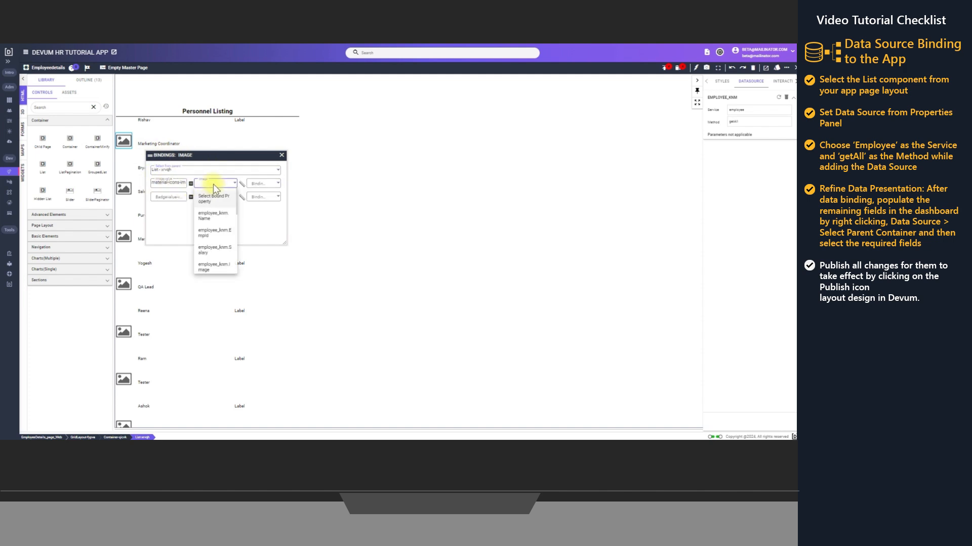
click(212, 269)
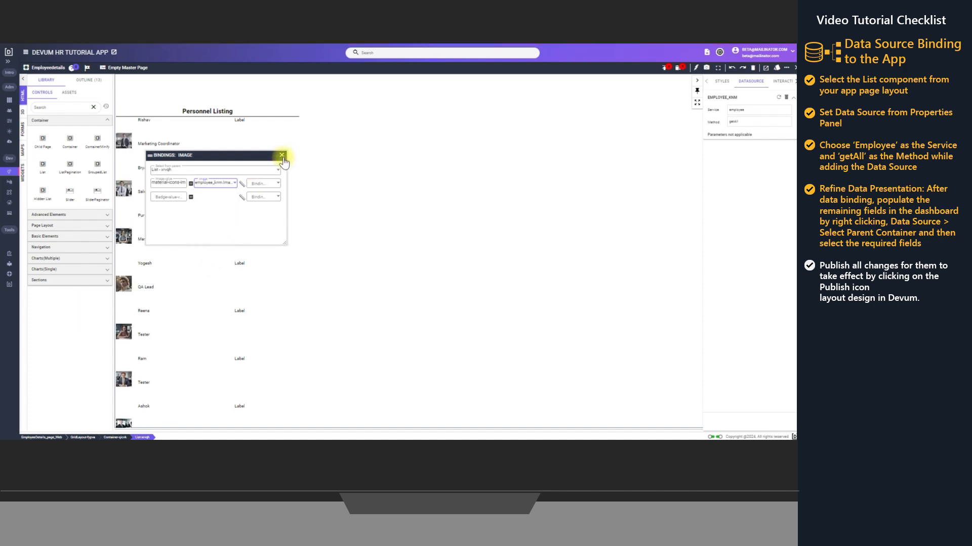
click(282, 155)
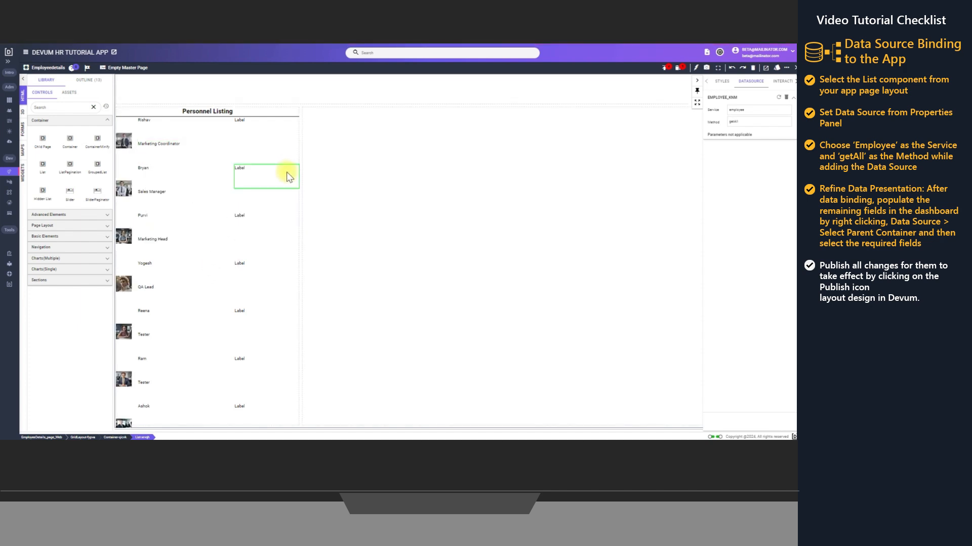
click(269, 145)
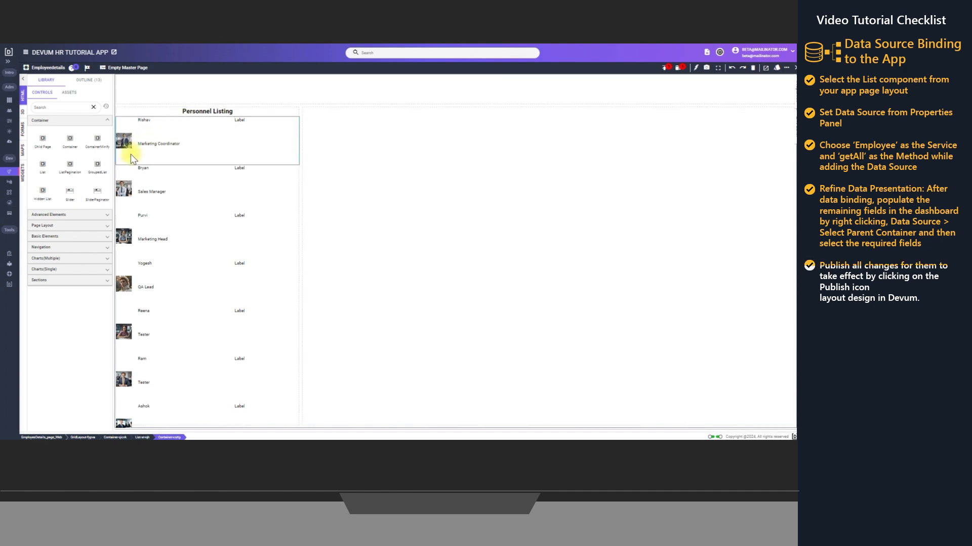
click(121, 209)
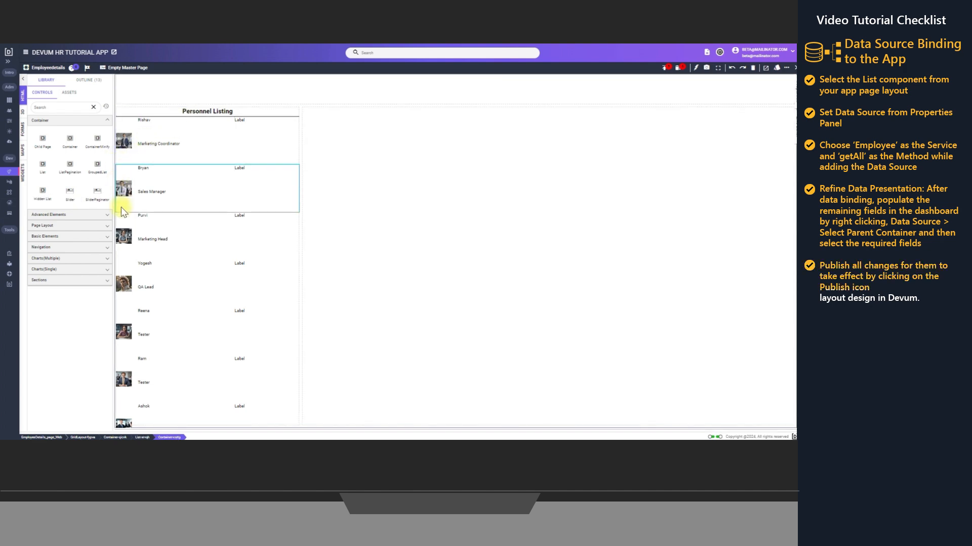
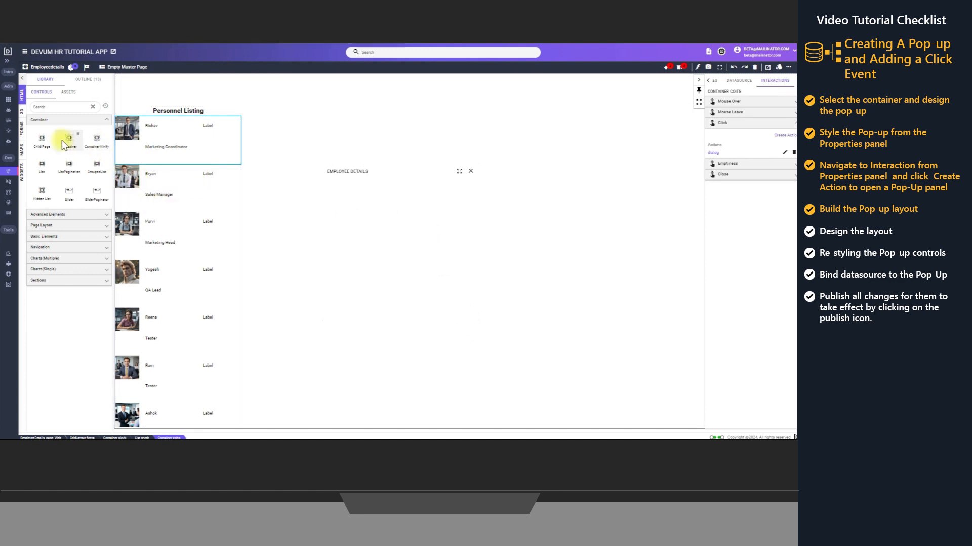
Place a Container in the EMPLOYEE DETAILS pop-up and select it in the page outline
drag(62, 140, 366, 221)
click(88, 79)
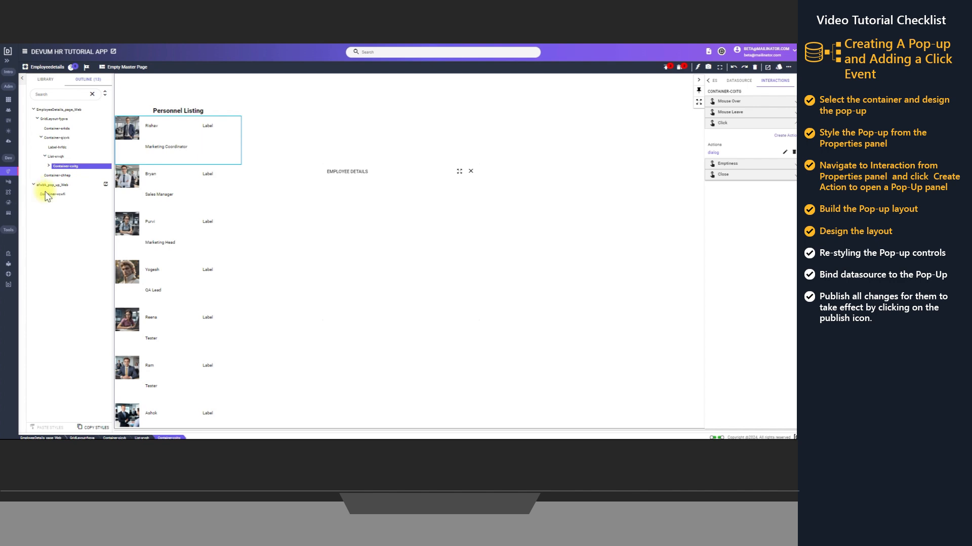
click(53, 194)
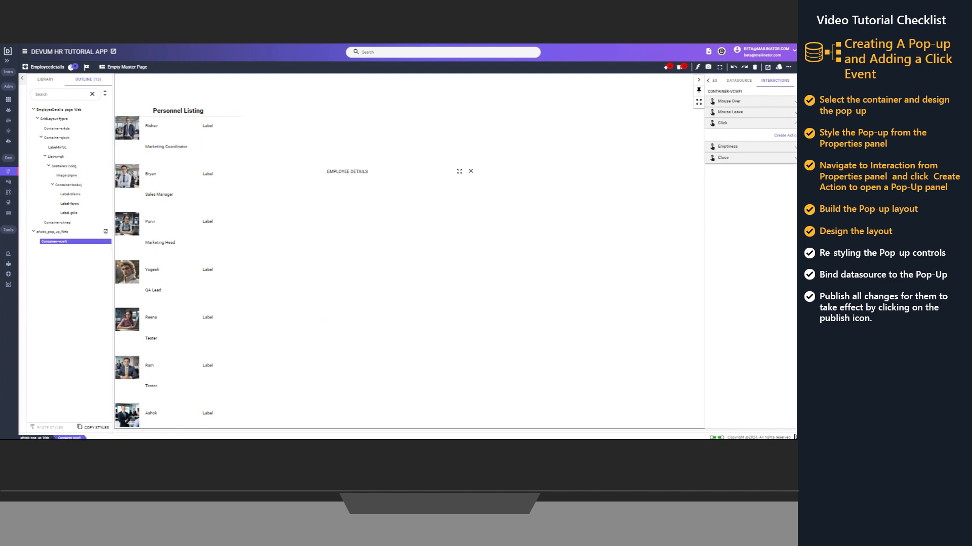
Add two child Containers inside the pop-up's main container
right_click(47, 242)
mouse_move(74, 247)
mouse_move(103, 247)
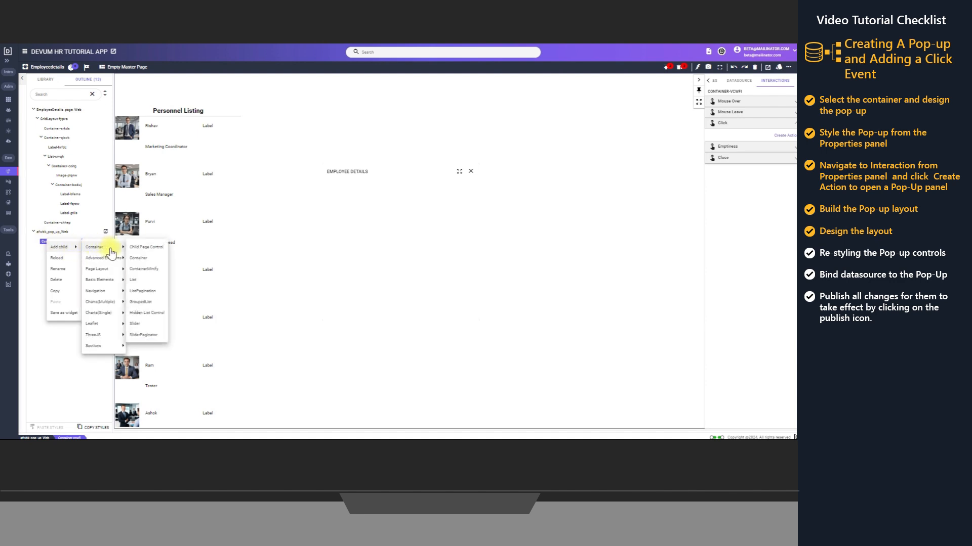
click(142, 261)
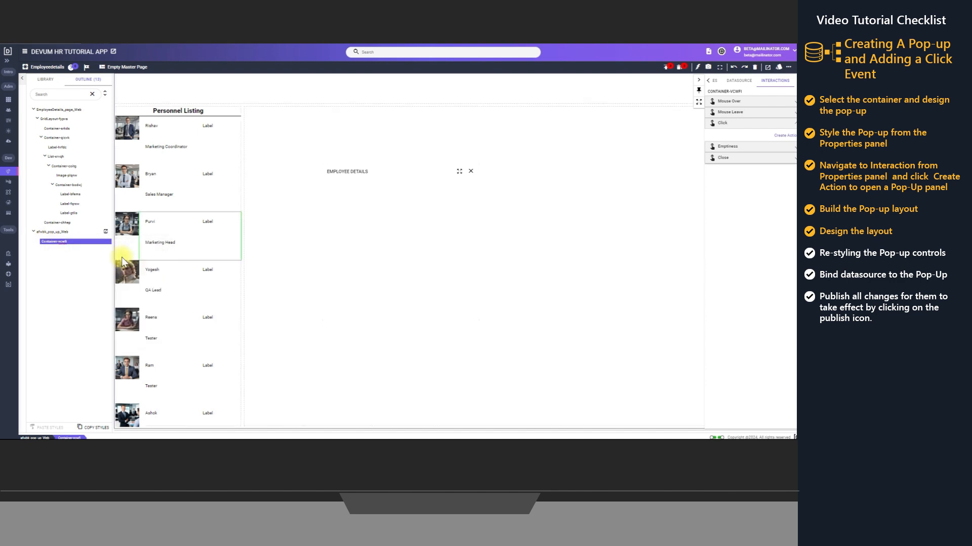
right_click(52, 243)
mouse_move(66, 250)
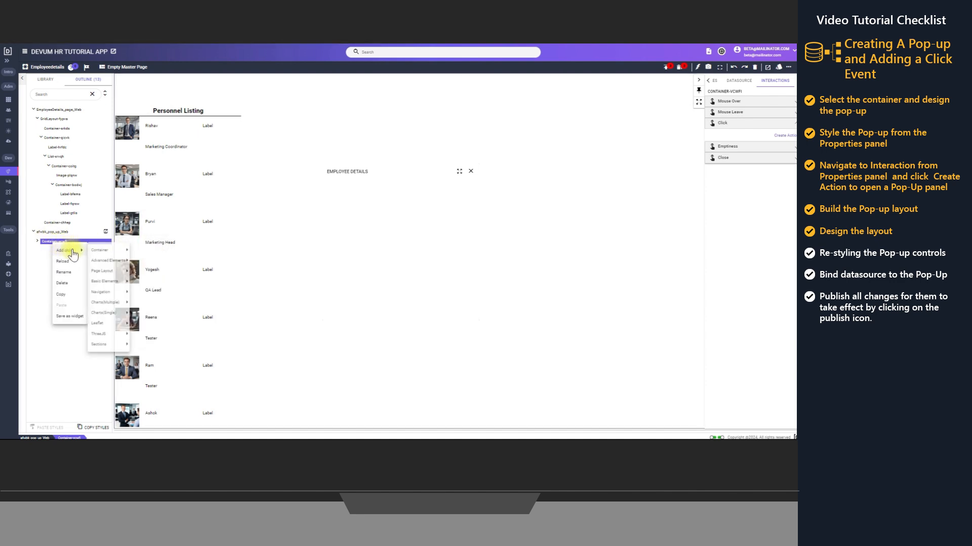
mouse_move(103, 250)
click(146, 261)
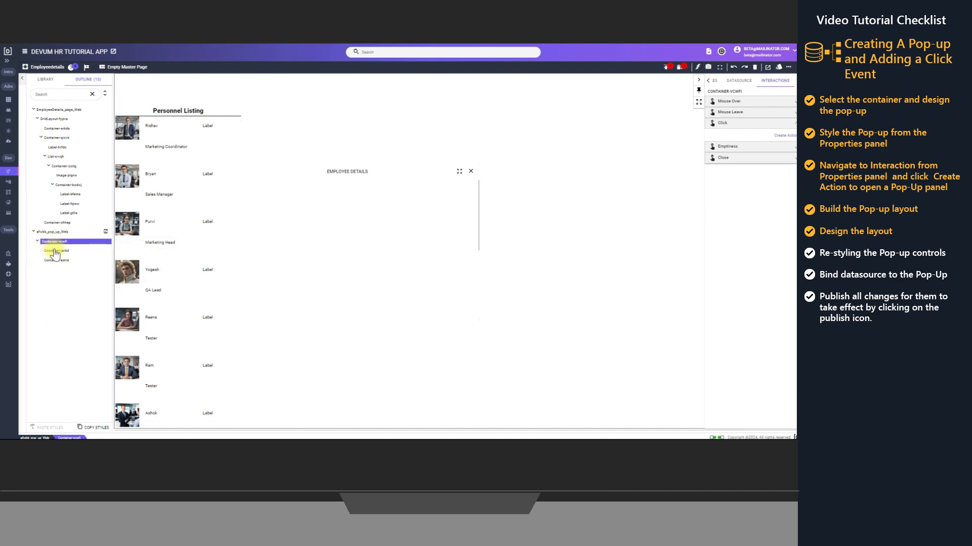
Add an Image element to the first child container of the pop-up
click(56, 251)
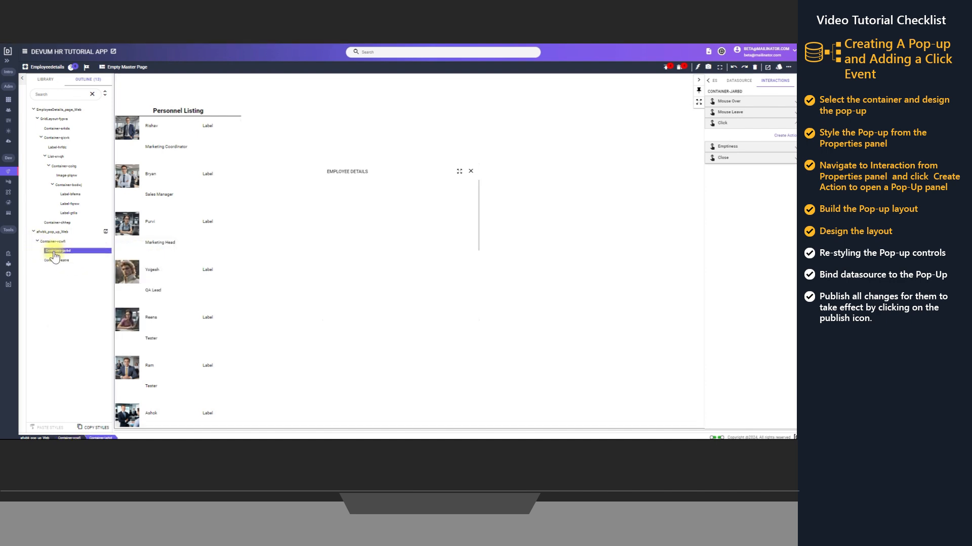
right_click(56, 256)
mouse_move(68, 259)
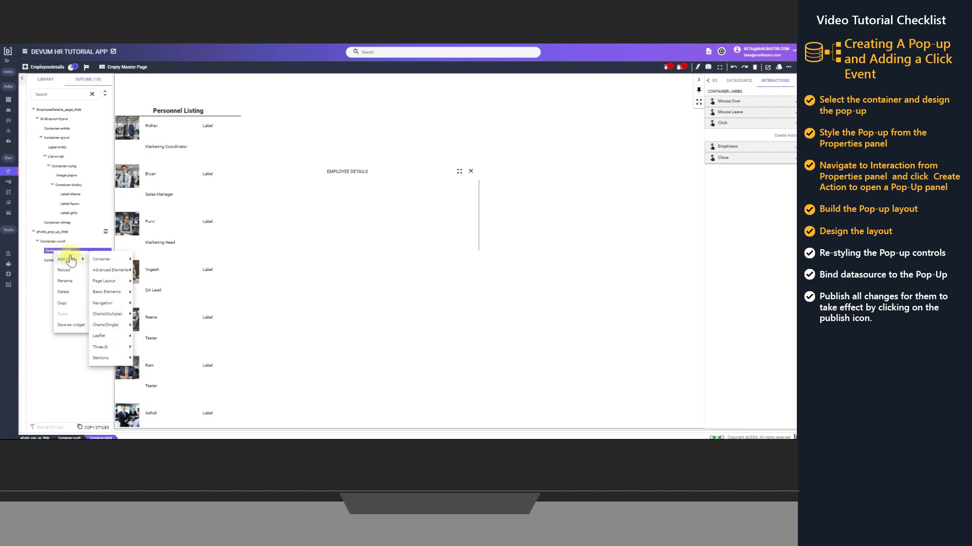
mouse_move(101, 282)
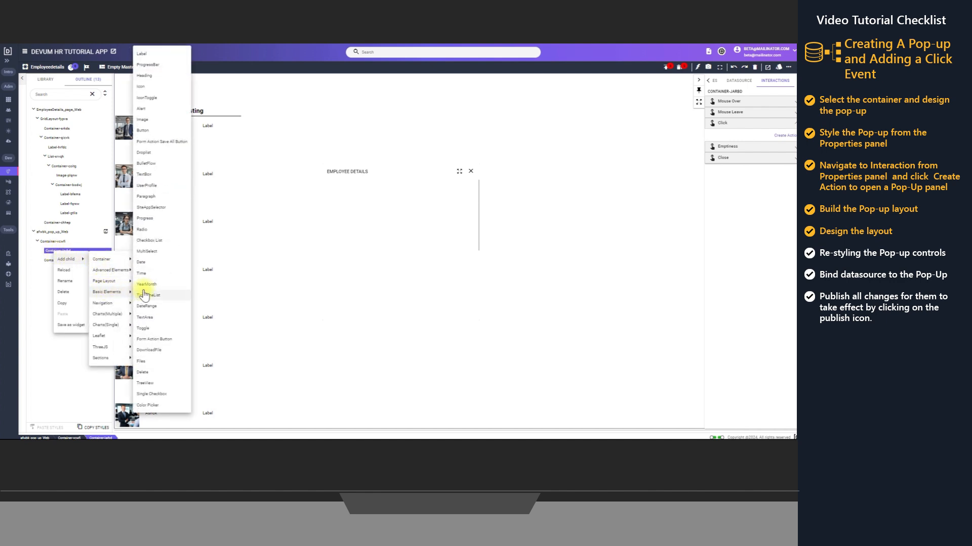
click(157, 119)
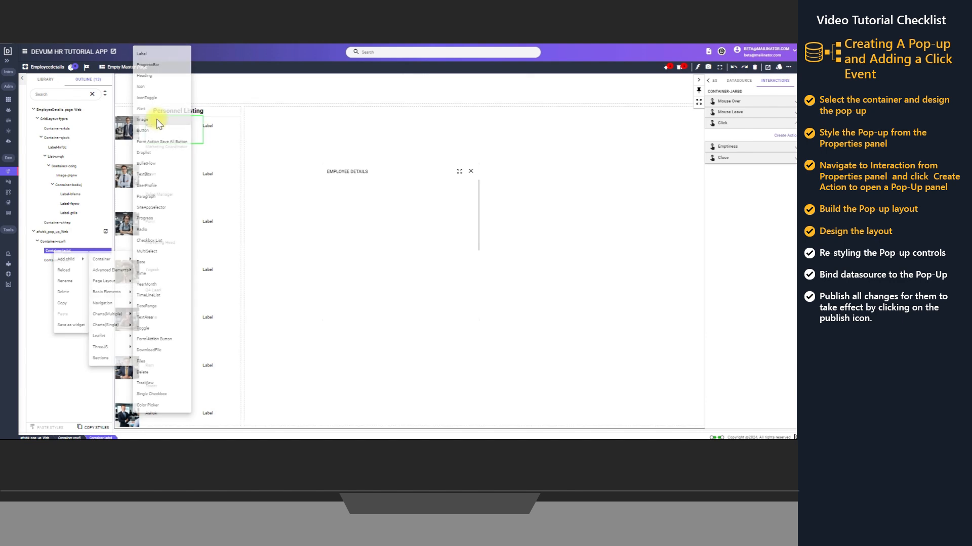
Add a Label element after the image in the pop-up's first child container
click(41, 251)
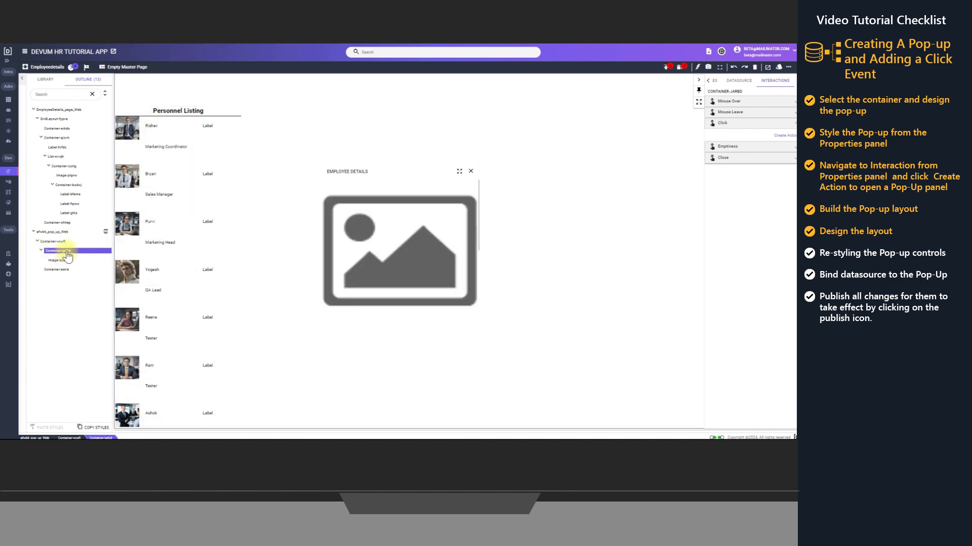
right_click(67, 251)
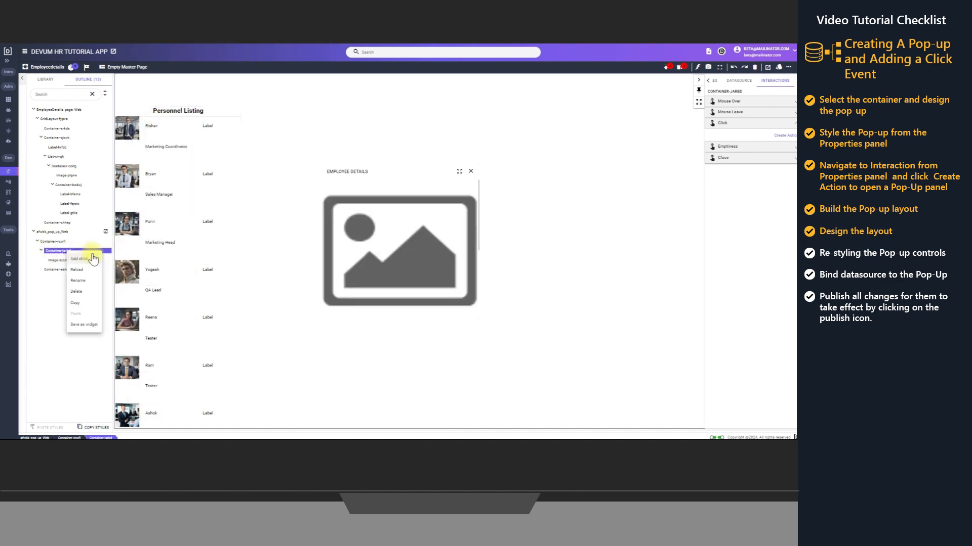
mouse_move(90, 258)
mouse_move(119, 292)
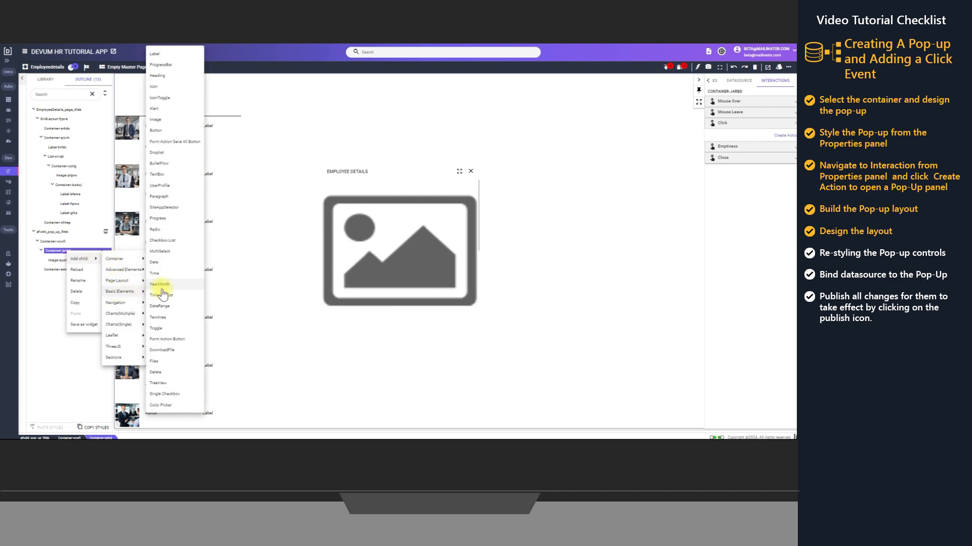
click(162, 54)
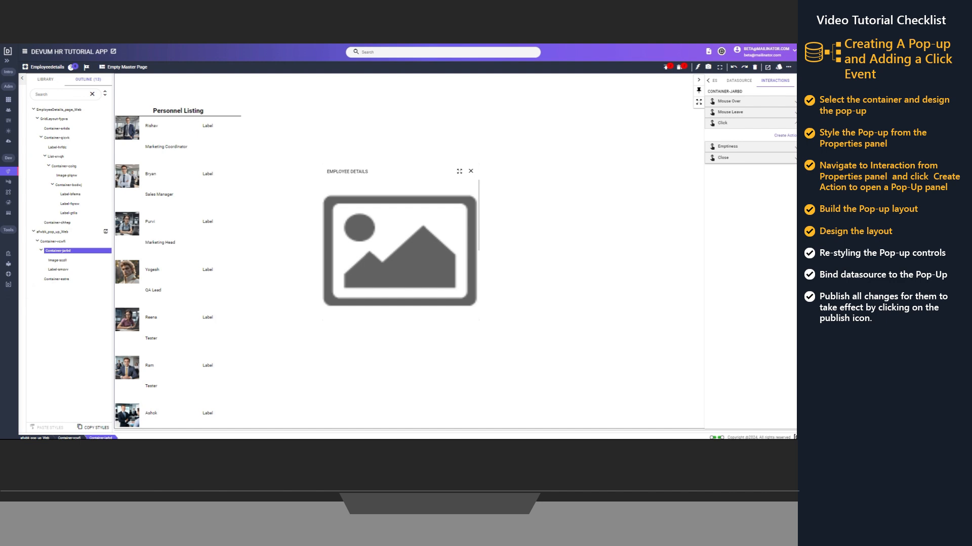
Set the top, left and right padding of the pop-up's main container to 15
click(55, 242)
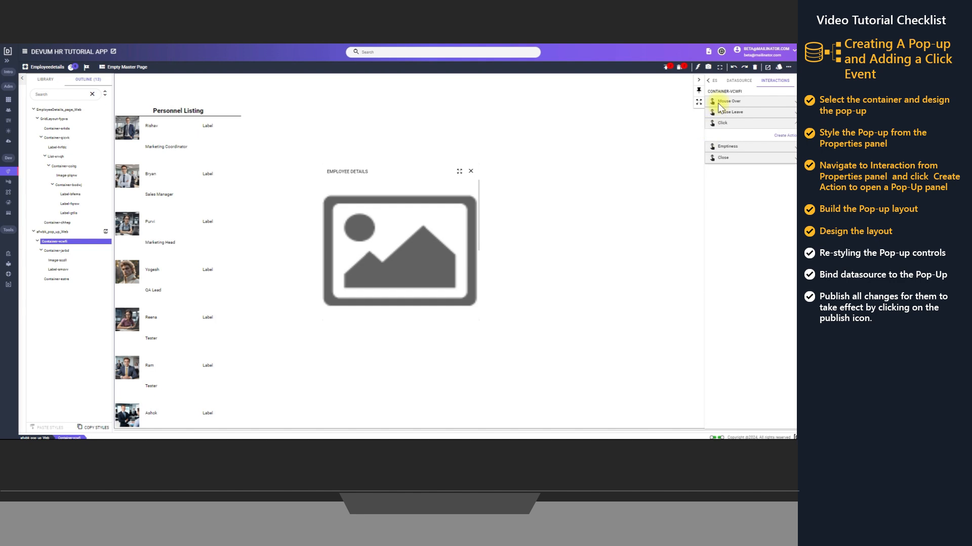
click(716, 82)
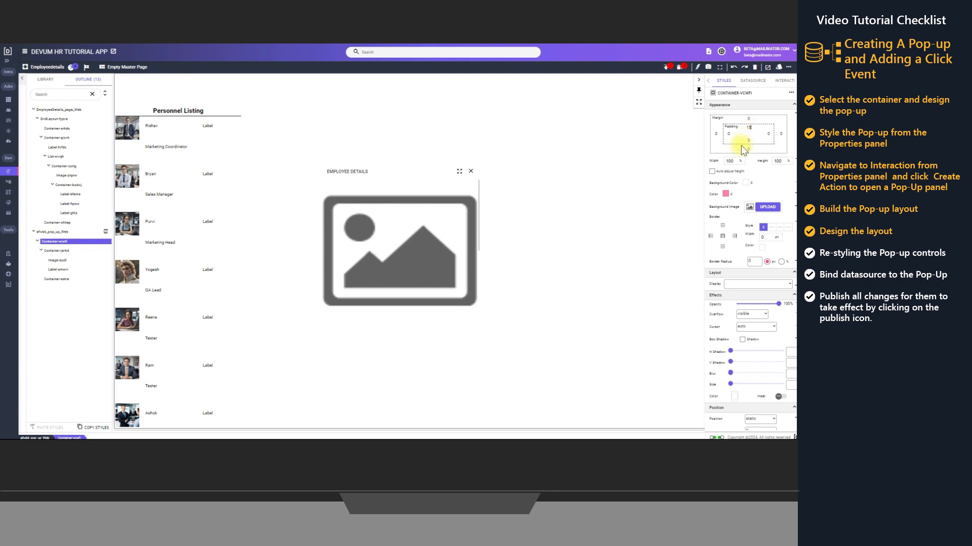
click(731, 133)
text(15)
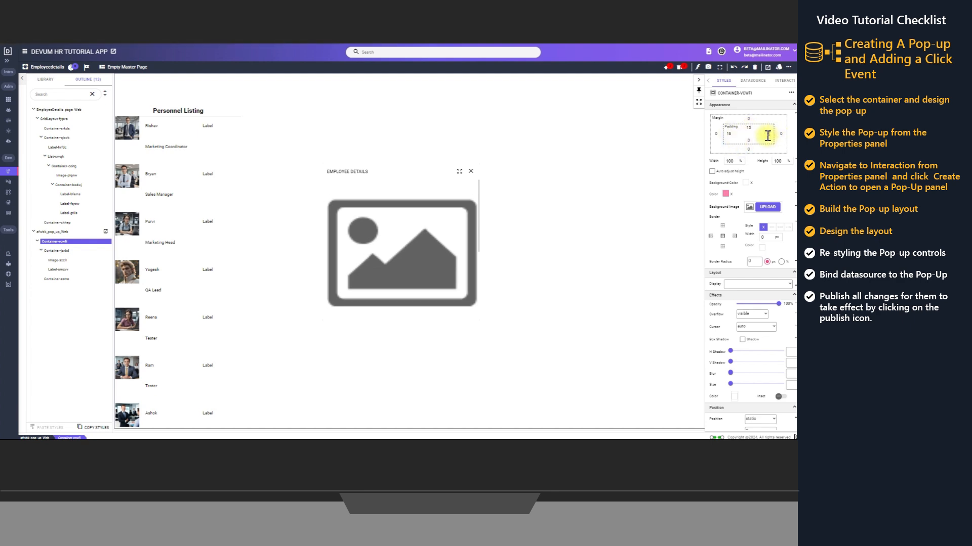
click(767, 135)
text(15)
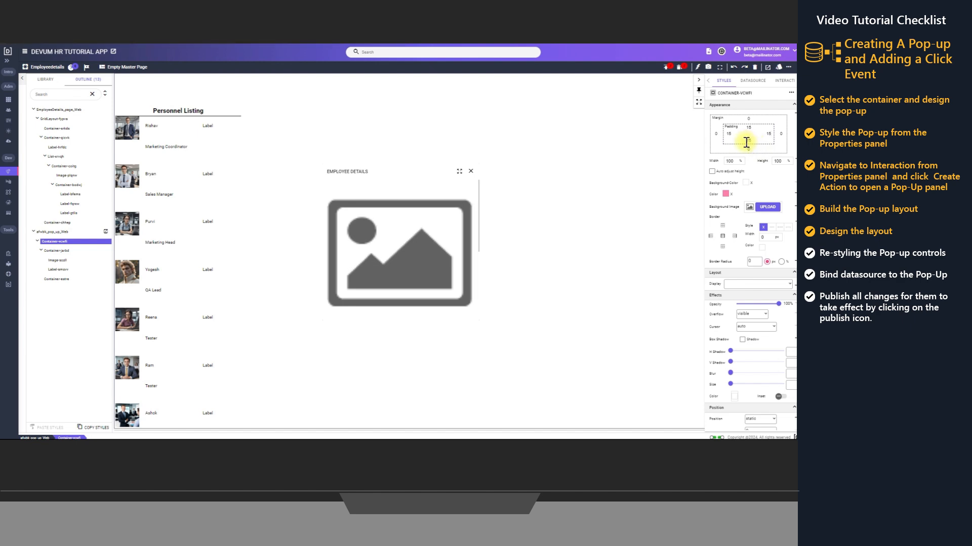
Set the first child container's height to 30% and its display to flex
click(61, 252)
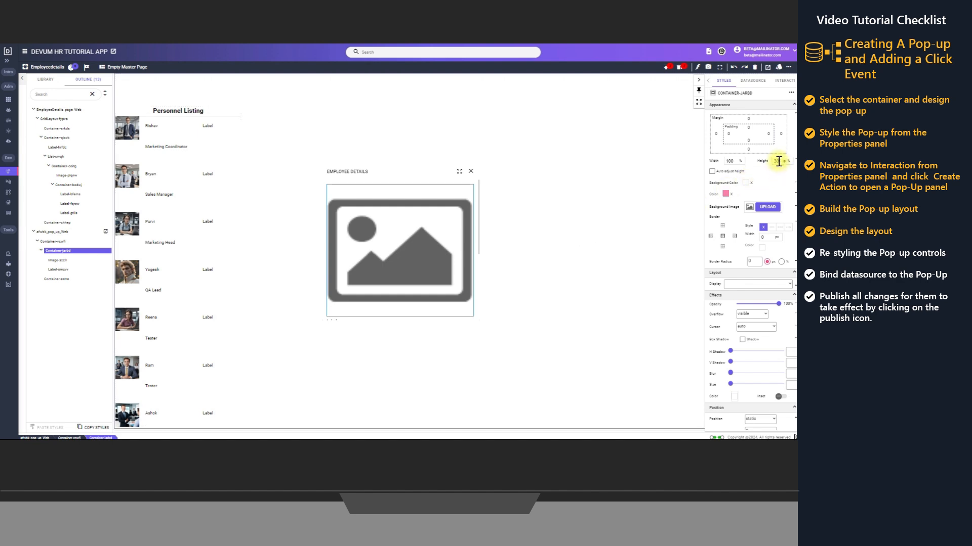
click(741, 285)
click(748, 302)
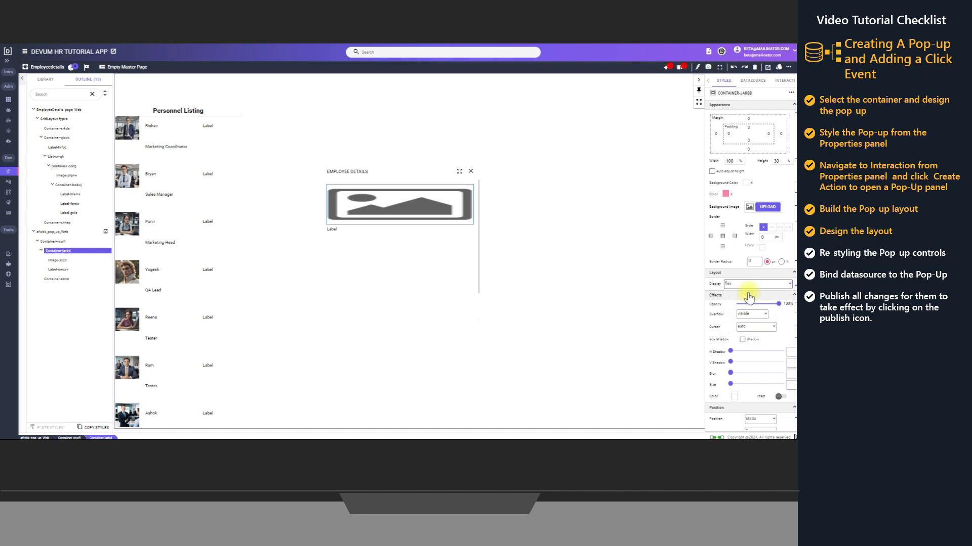
Set the width and height of the image in the pop-up to 50 px each
click(53, 260)
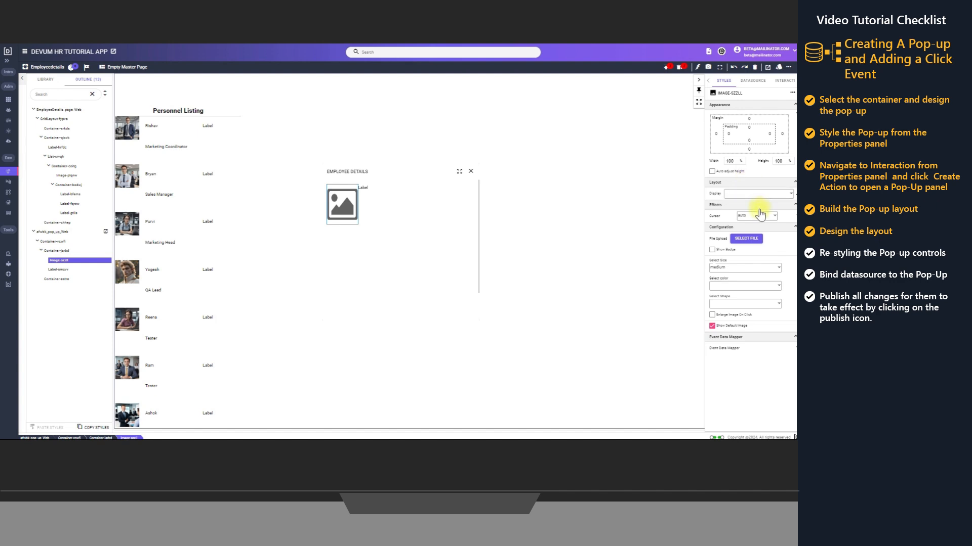
click(741, 162)
click(746, 184)
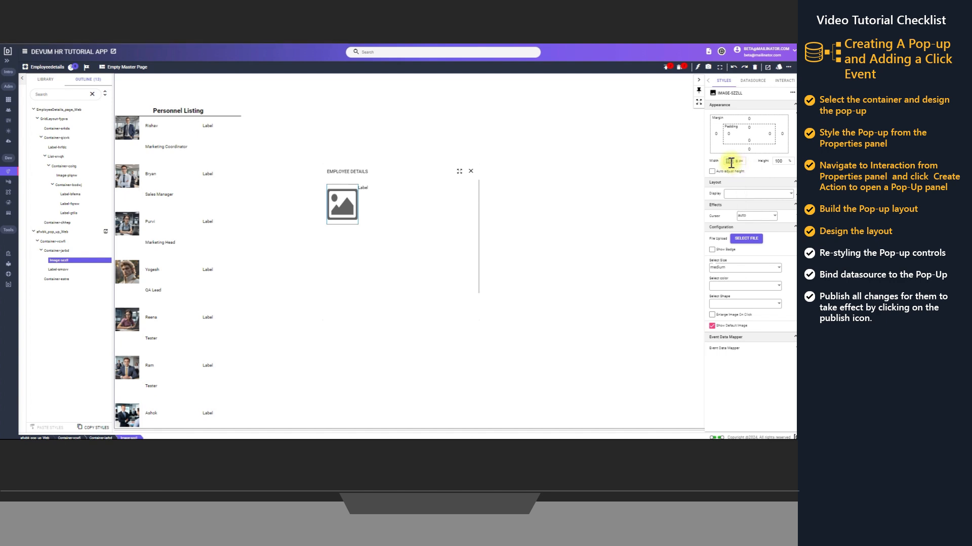
click(778, 161)
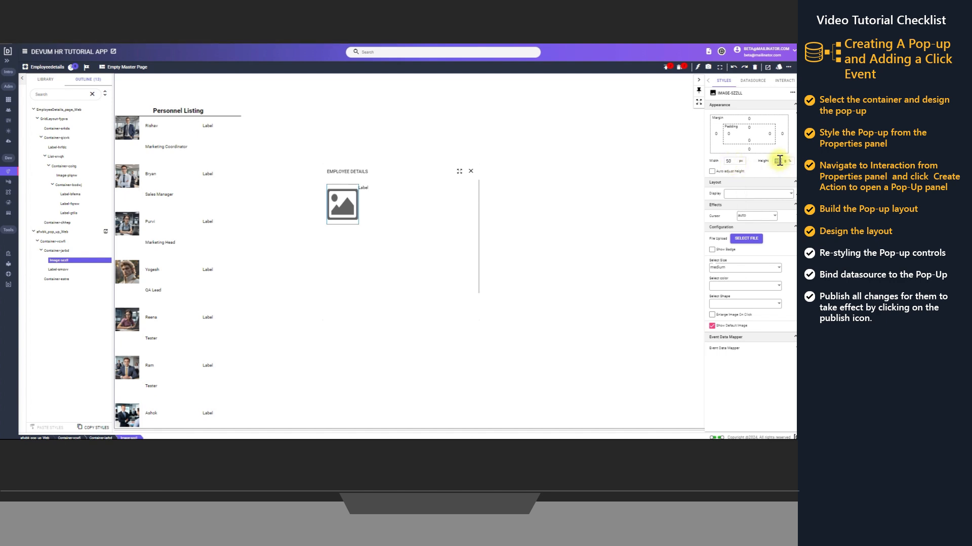
text(50)
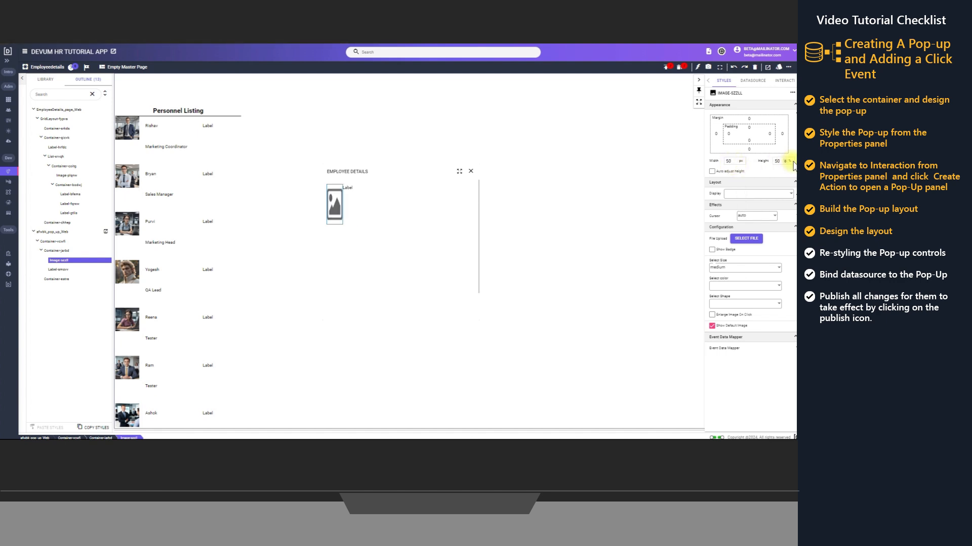
click(790, 161)
click(792, 186)
click(792, 185)
Set the left padding of the label beside the image to 20, and the second child container's left and right padding to 20
click(59, 270)
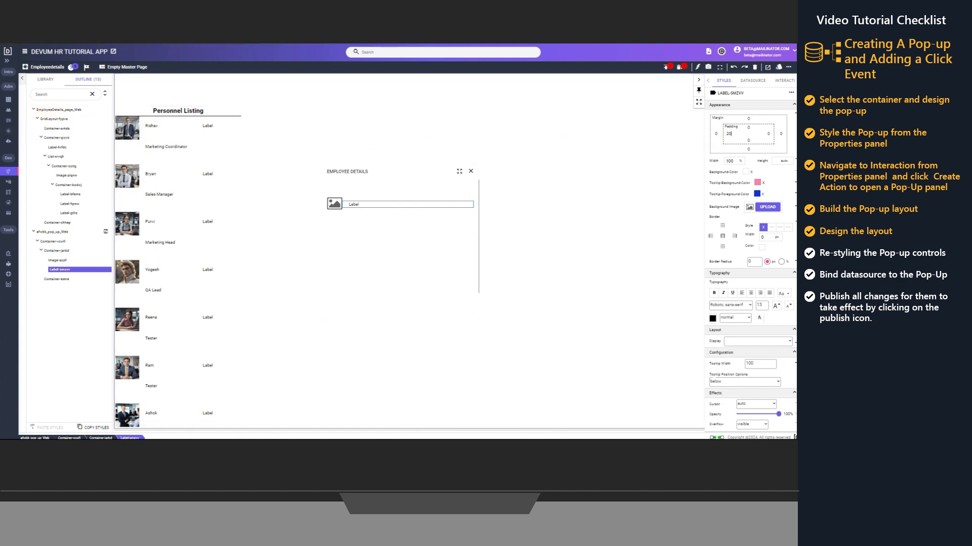
click(56, 281)
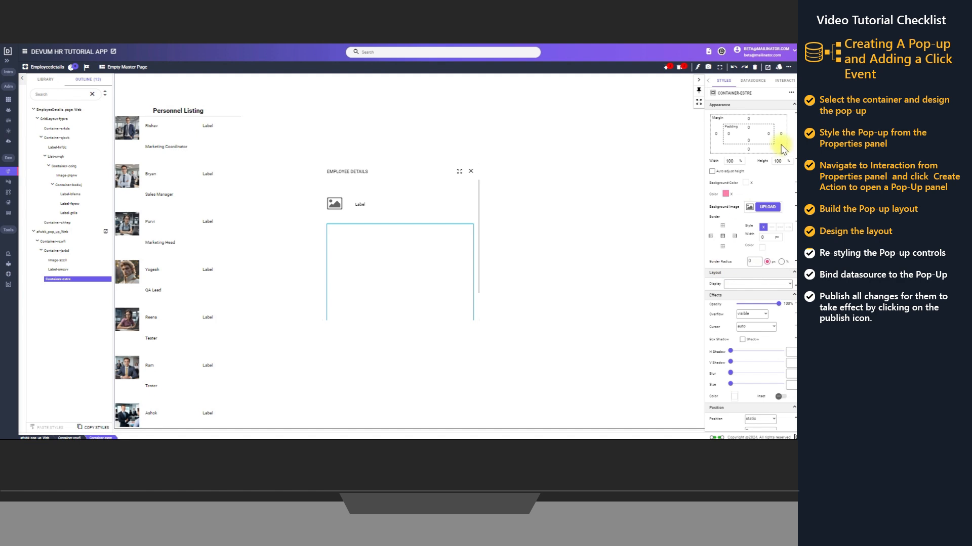
click(729, 134)
text(20)
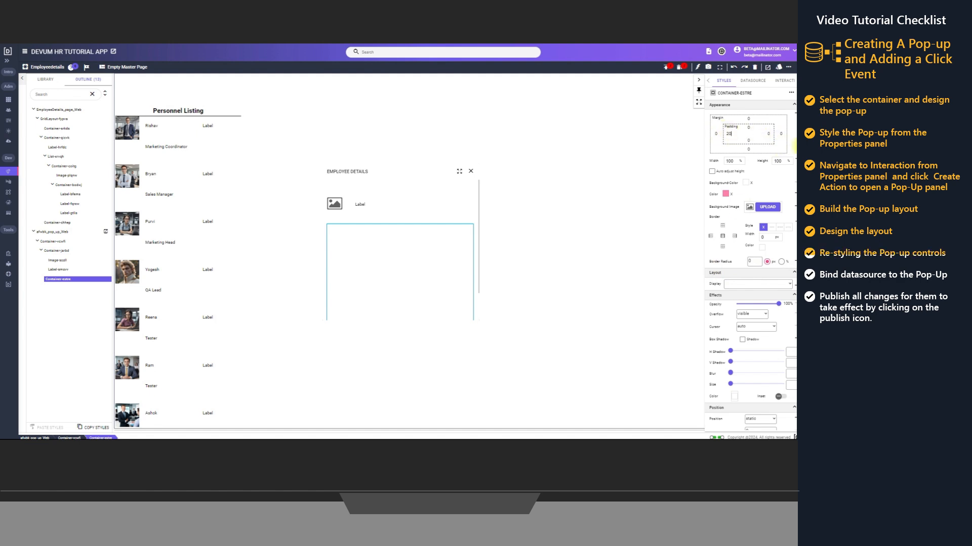
click(769, 133)
text(20)
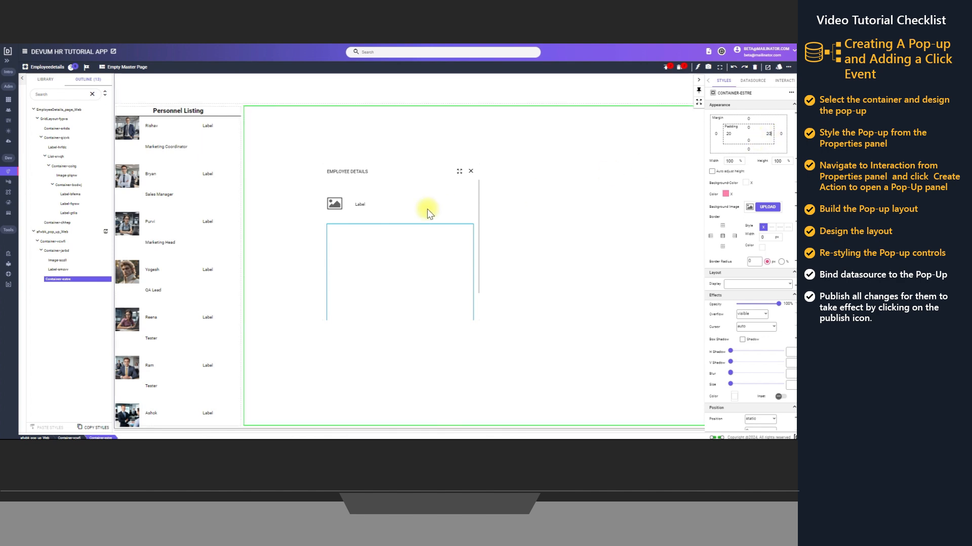
Add a Label element to the pop-up's second child container
right_click(56, 287)
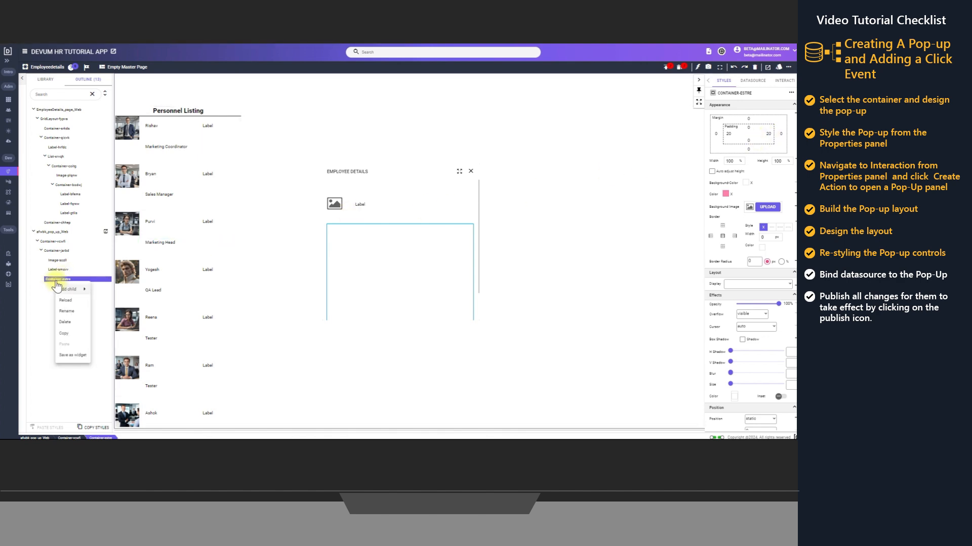
mouse_move(69, 289)
mouse_move(111, 314)
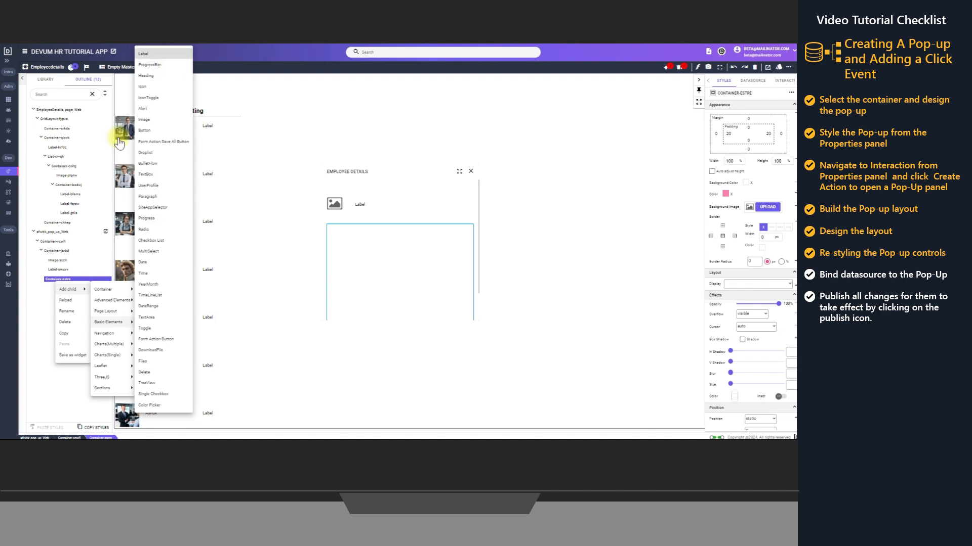
click(165, 55)
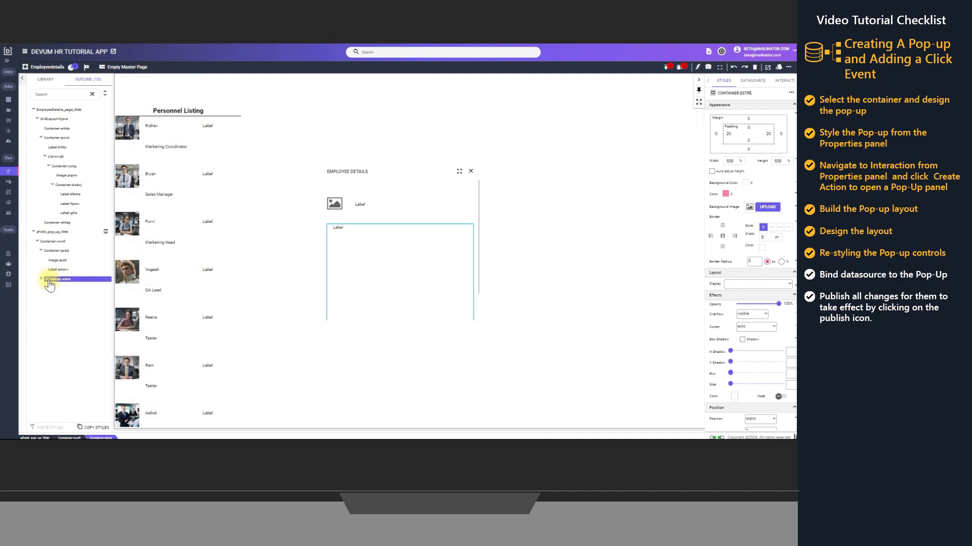
Add a nested Container after the label in the pop-up's second child container
click(40, 279)
right_click(57, 281)
mouse_move(71, 287)
mouse_move(105, 287)
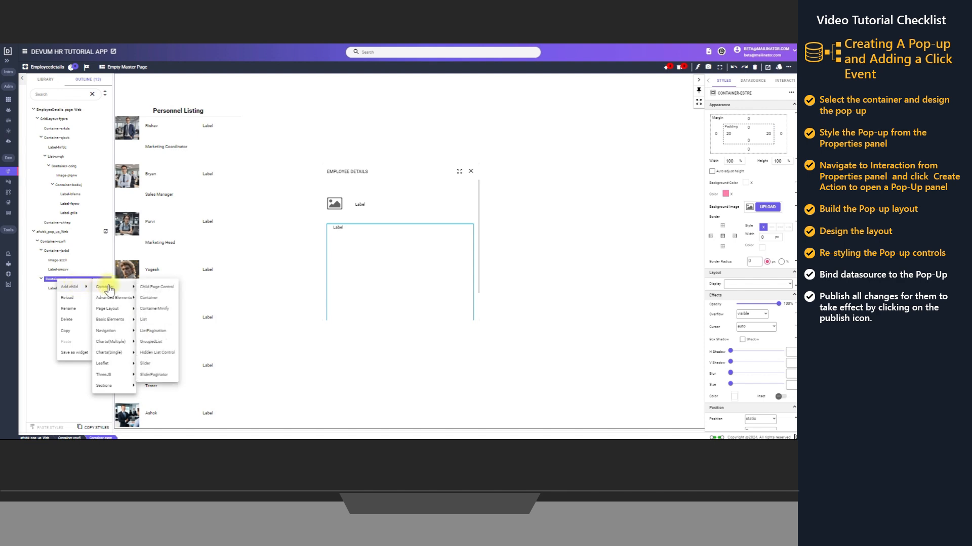
click(150, 298)
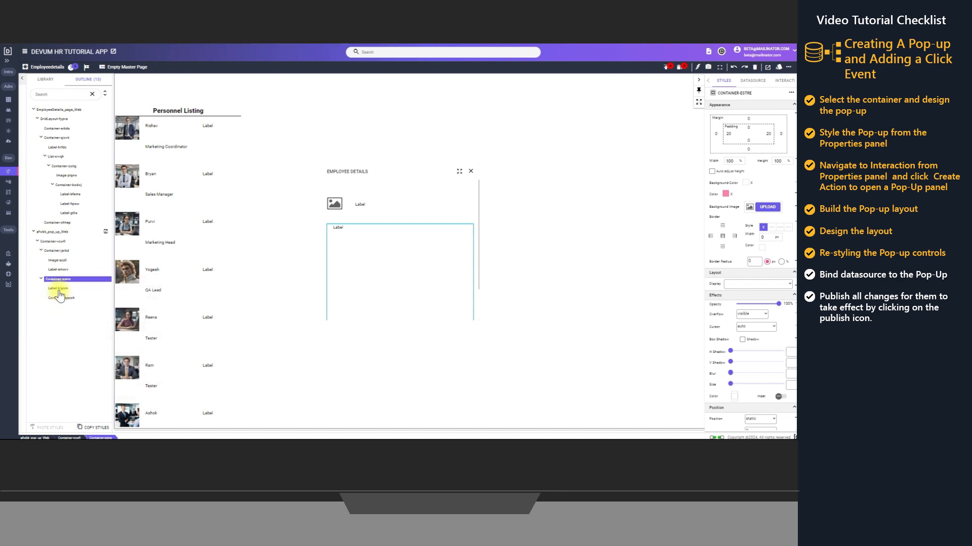
Set the pop-up's second child container to 70% height with a flex display and wrapping enabled
click(58, 288)
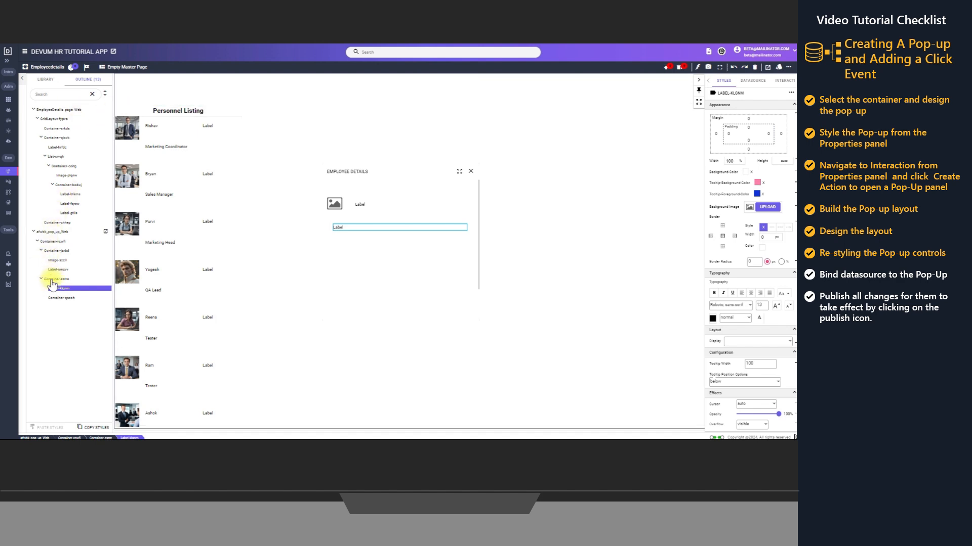
click(68, 279)
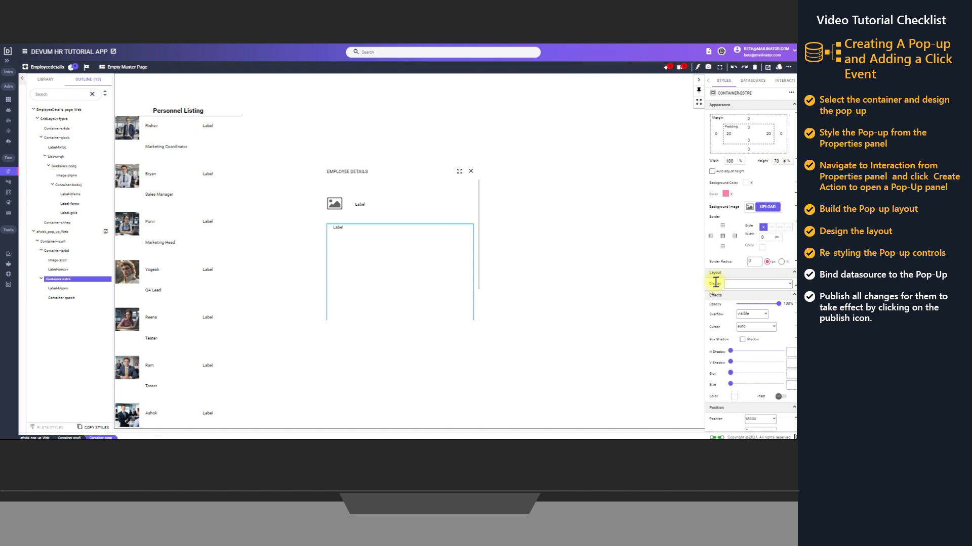
click(745, 287)
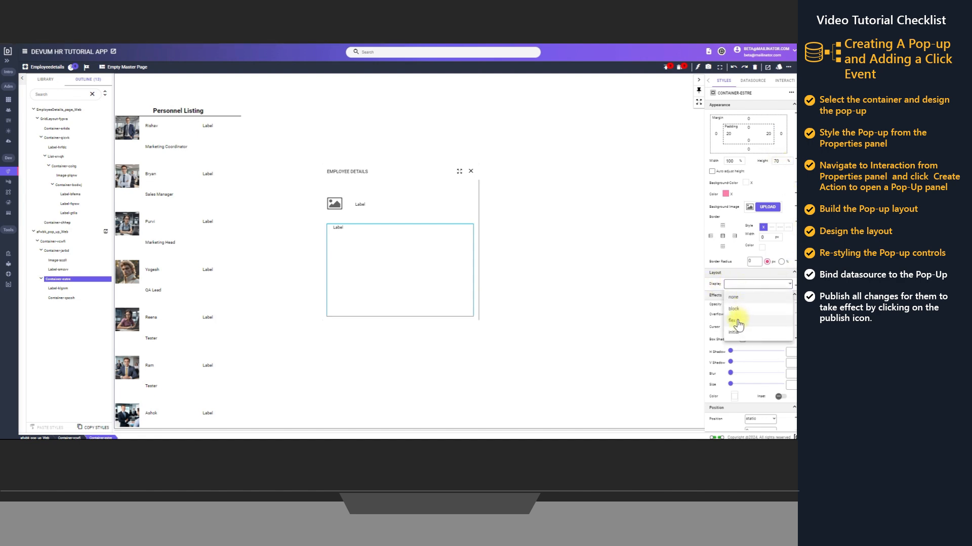
click(748, 317)
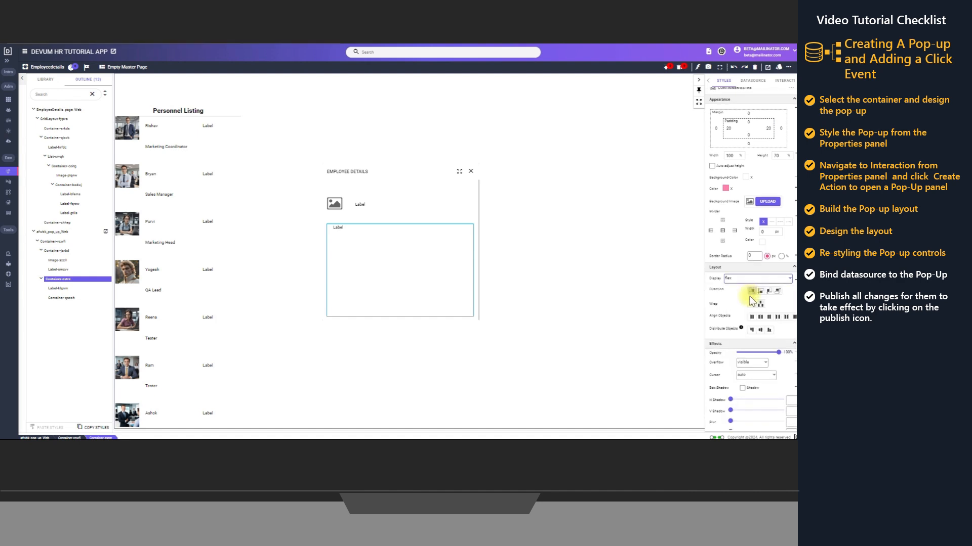
scroll(751, 284, down, 1)
click(760, 267)
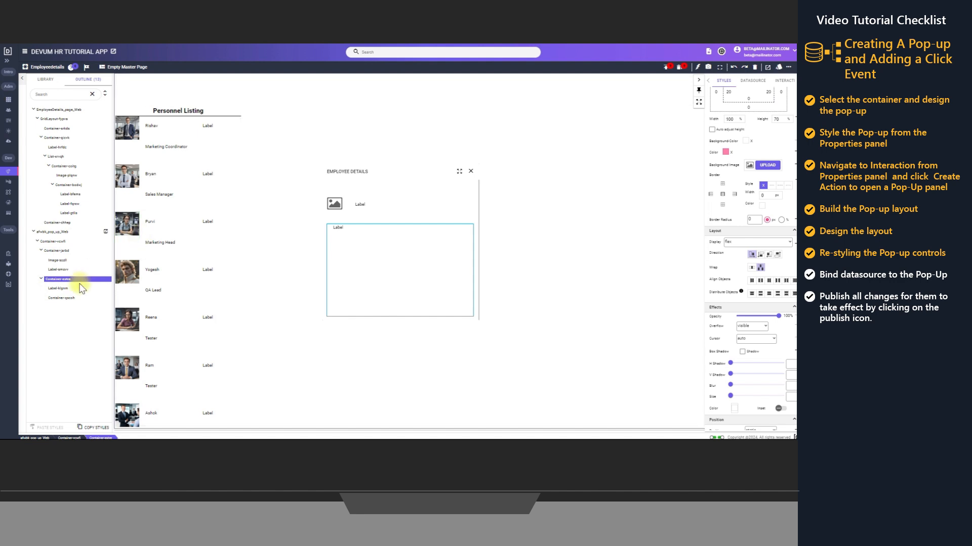
Size the nested container below the label to 50% width and 90% height
click(60, 299)
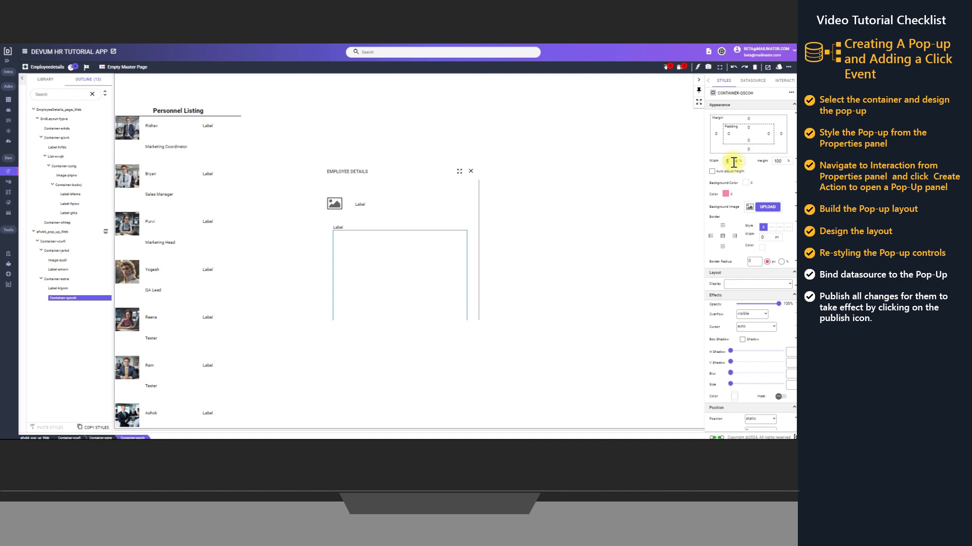
double_click(779, 161)
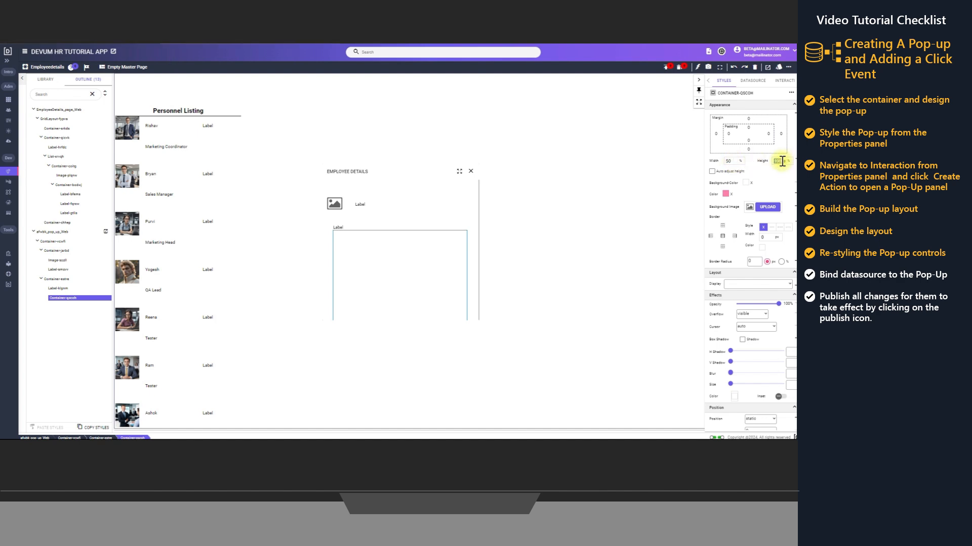
text(50)
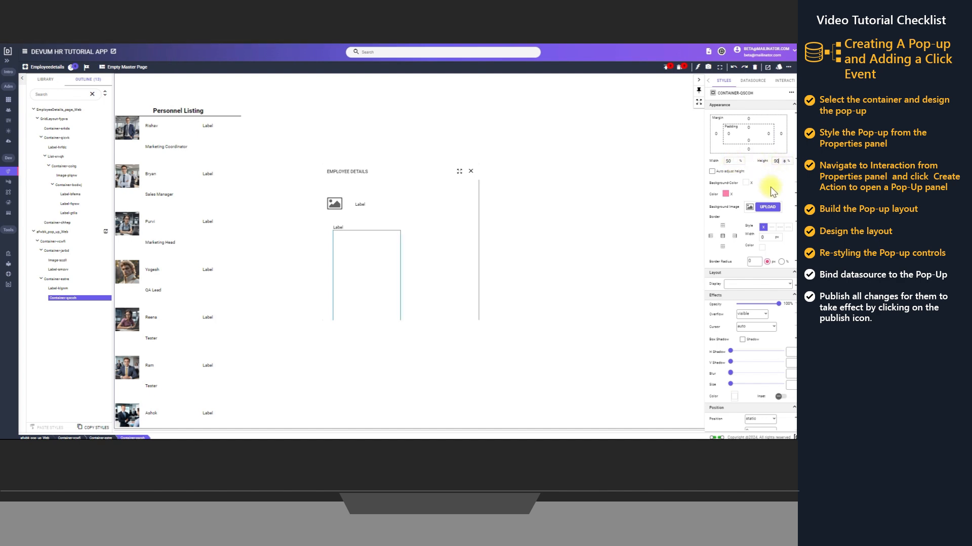
Give the nested container a flex display in column direction with its objects evenly aligned
click(758, 287)
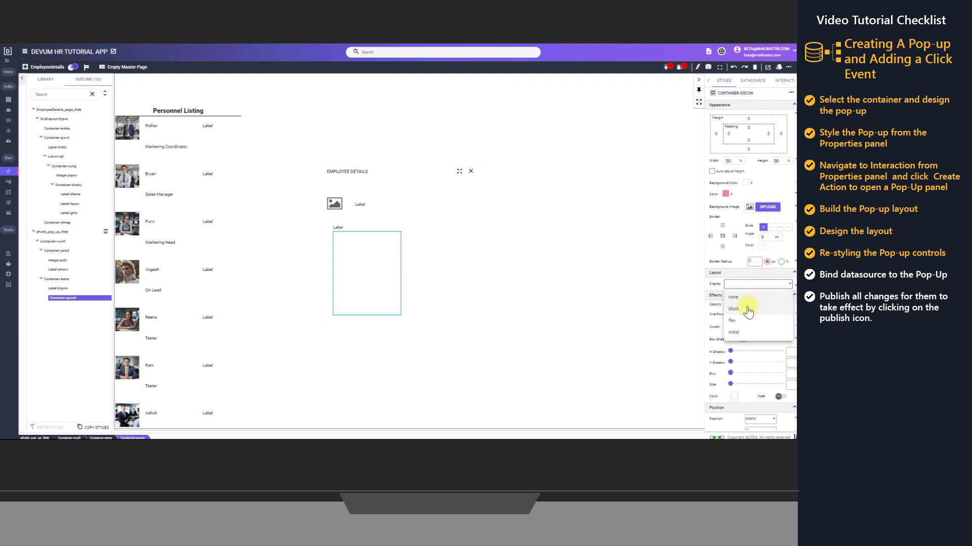
click(754, 310)
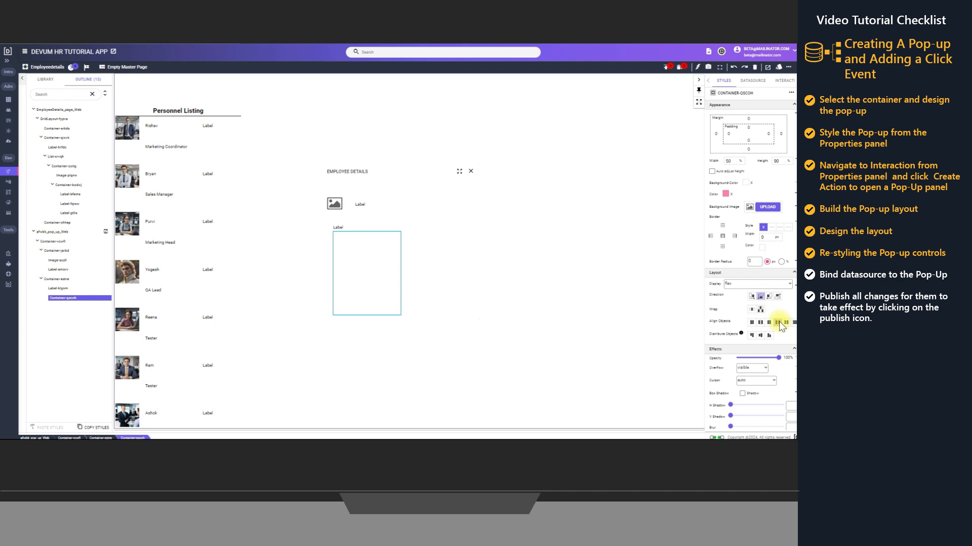
click(793, 323)
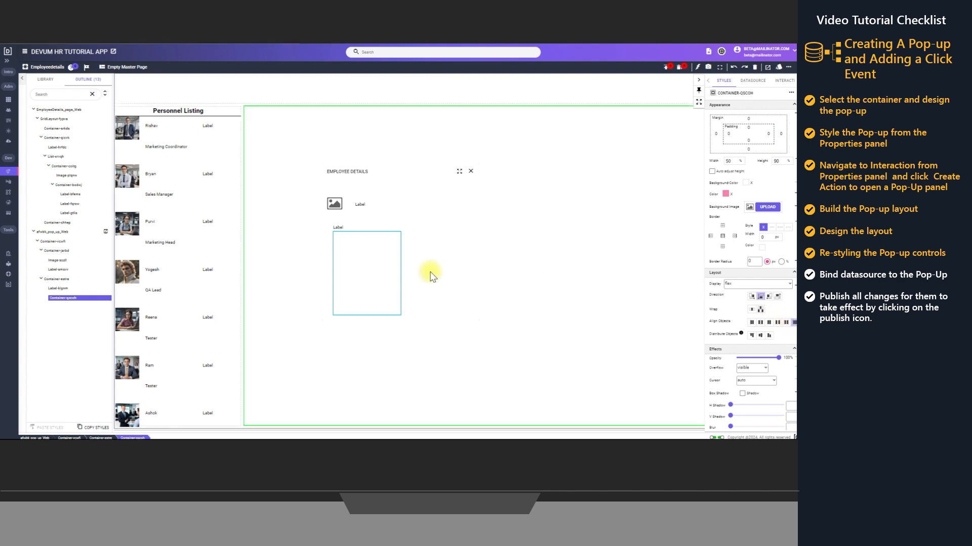
Add five Label elements as children of the nested container
right_click(55, 303)
mouse_move(67, 306)
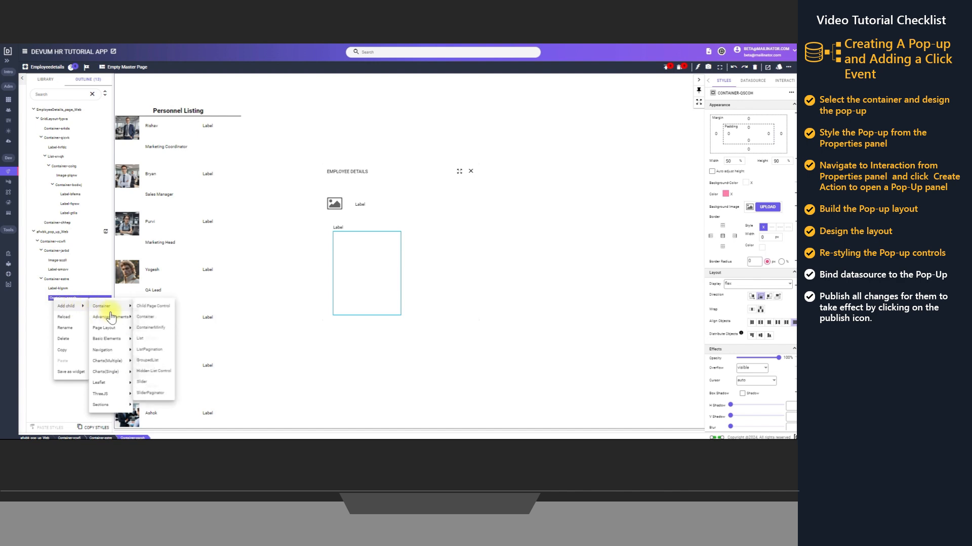
mouse_move(112, 344)
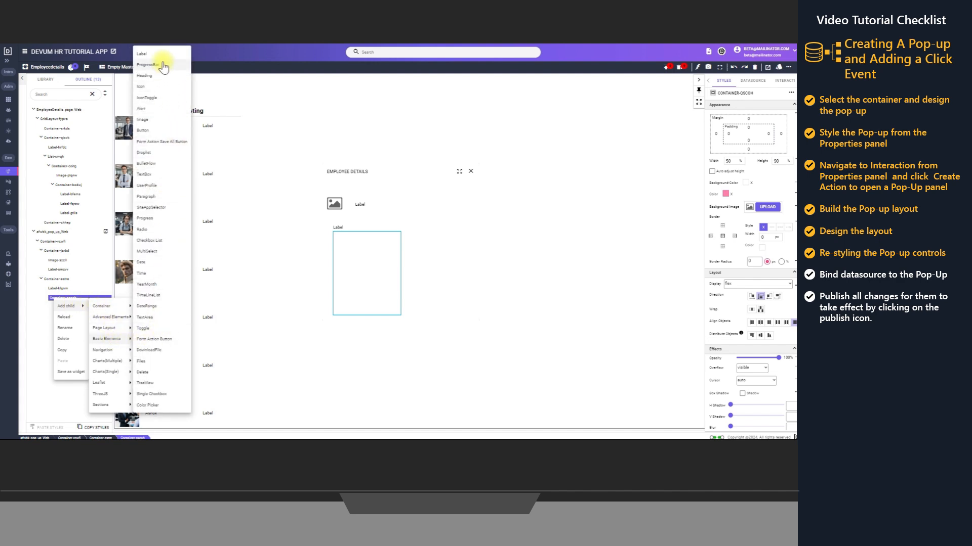
click(74, 318)
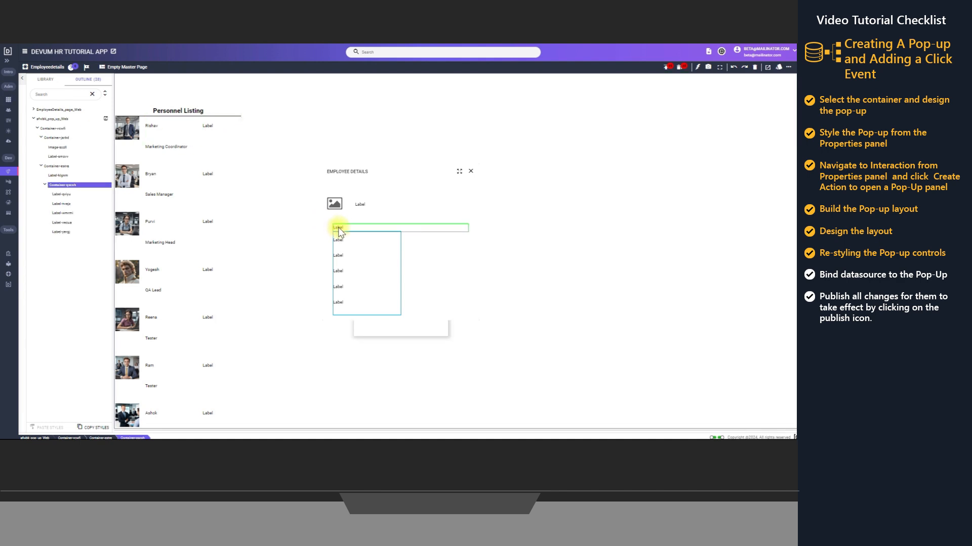
Set the text of the label above the nested container to "Personal Information"
click(338, 229)
right_click(338, 229)
click(358, 236)
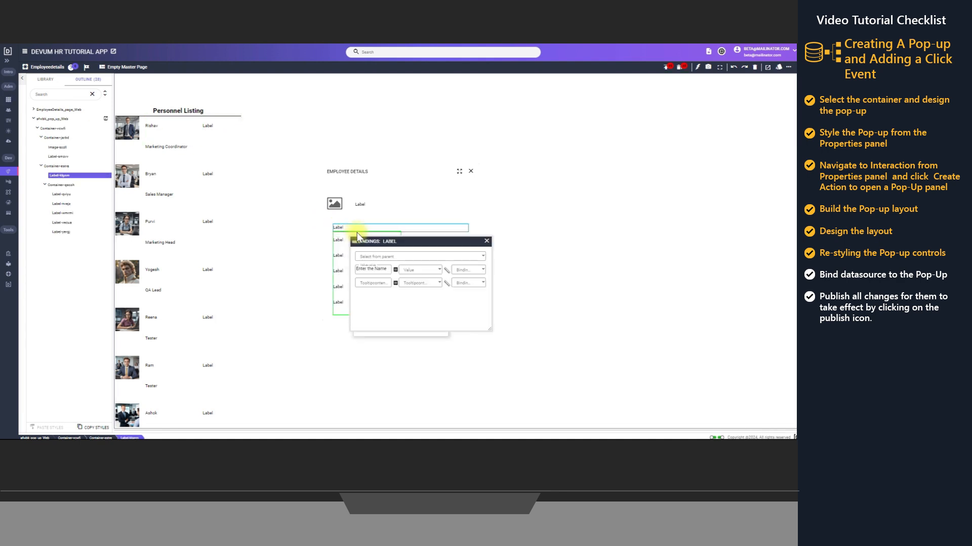
drag(389, 269, 353, 270)
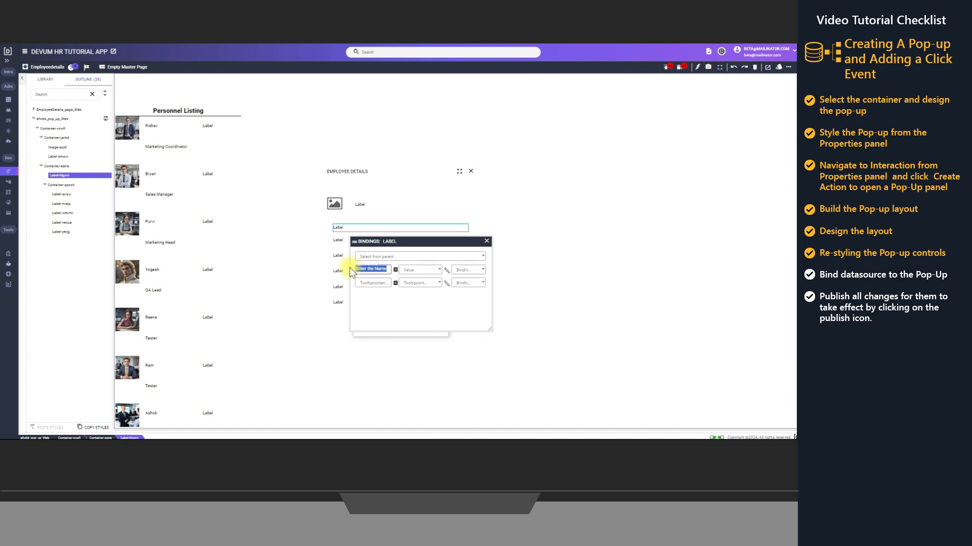
text(Personal Information)
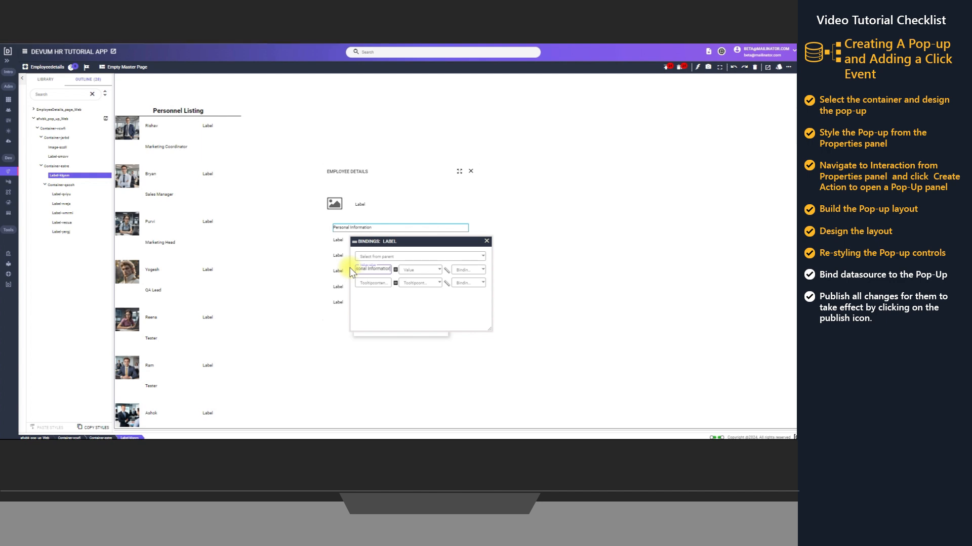
click(487, 241)
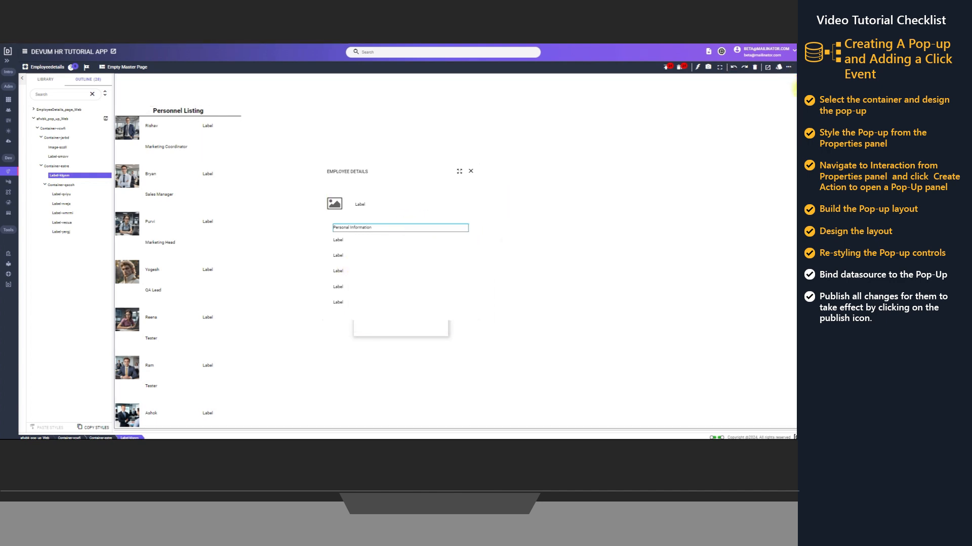
Make the Personal Information label bold with a font size of 18
click(797, 96)
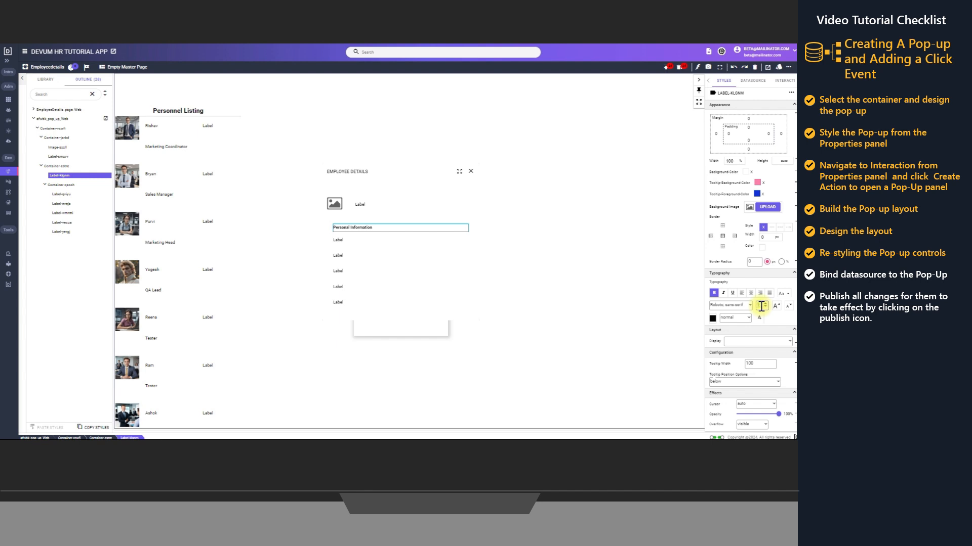
double_click(759, 307)
text(14)
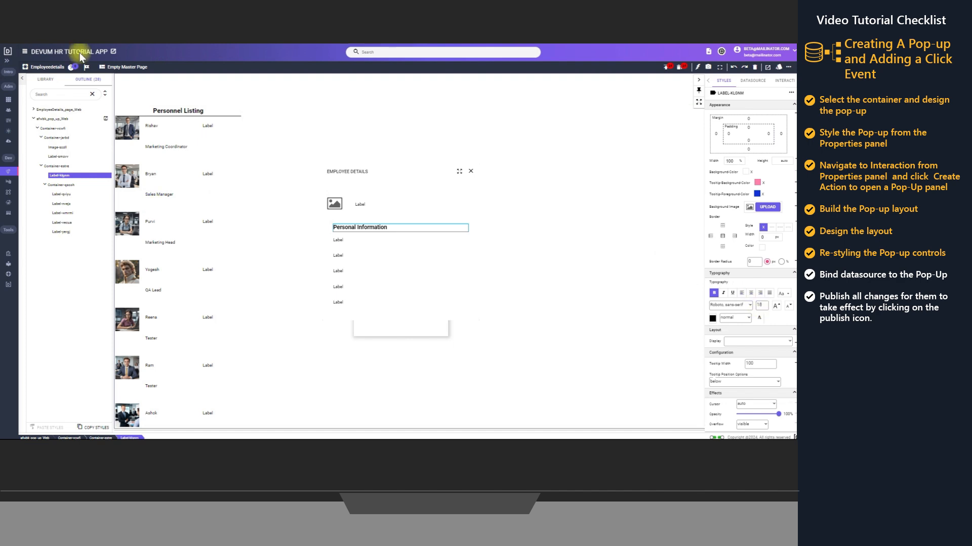
Set the text of the first label in the nested container to "Name"
right_click(339, 245)
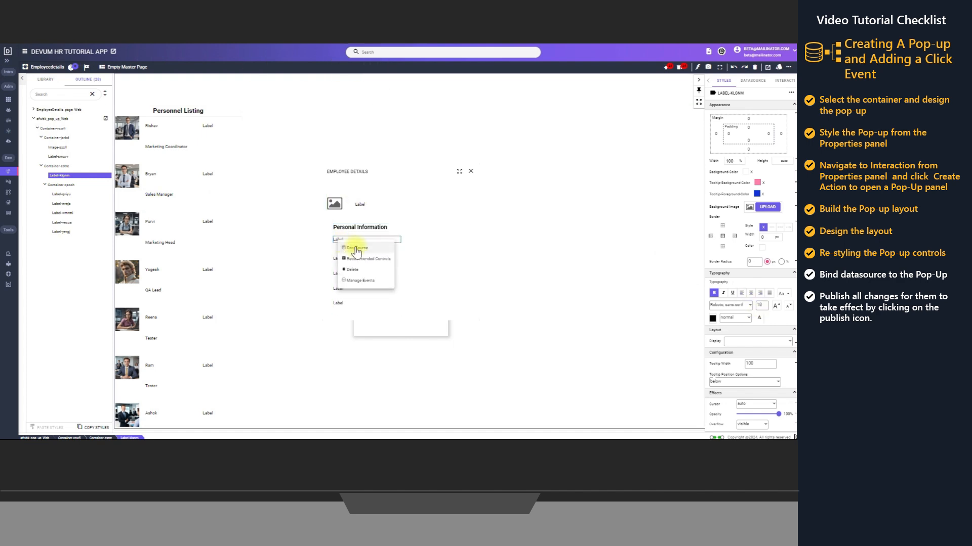
click(354, 249)
drag(395, 278, 356, 282)
text(Name)
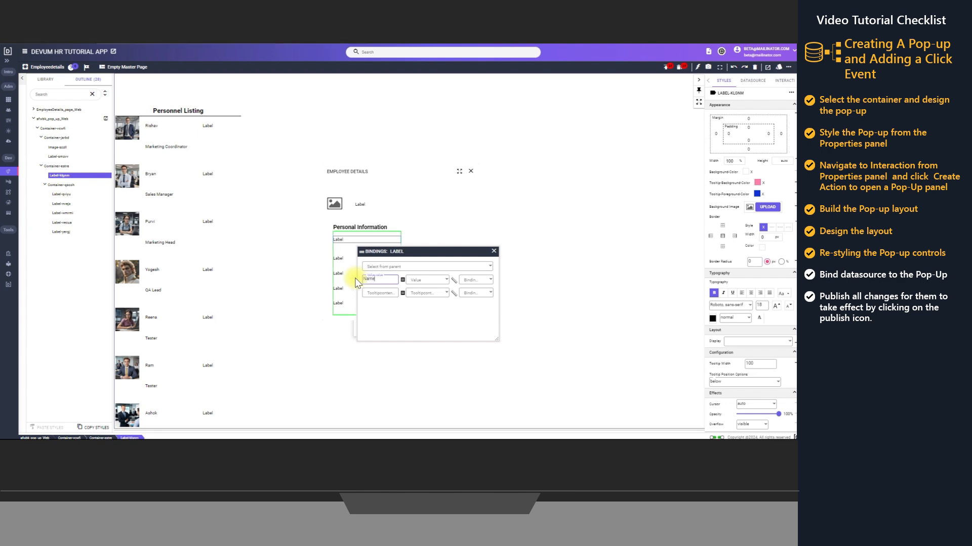
click(494, 251)
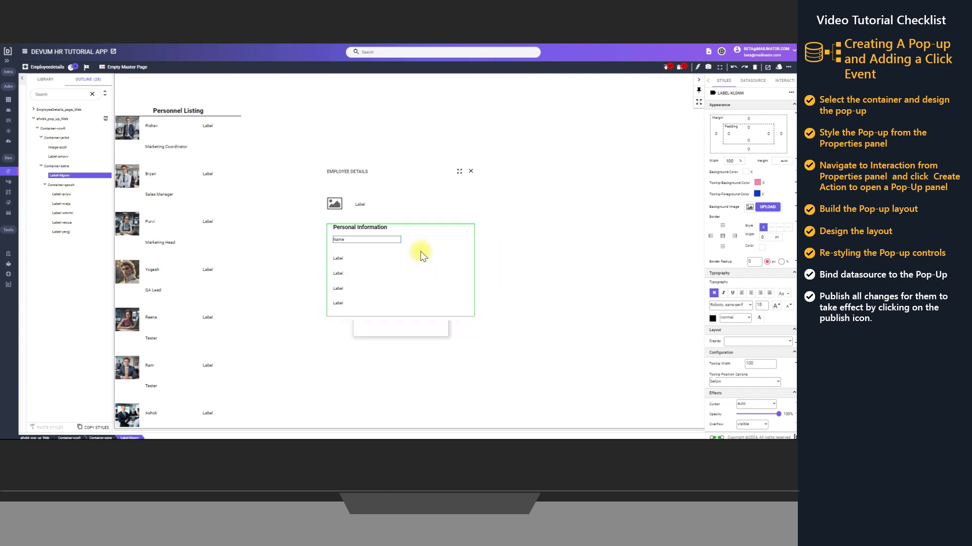
Try to set the text of the second label in the nested container to "Department"
right_click(341, 260)
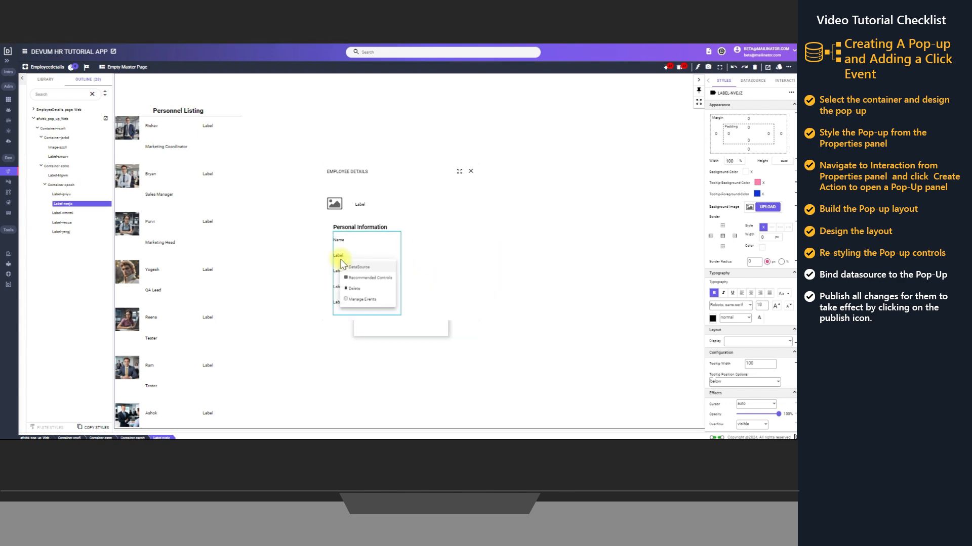
click(356, 268)
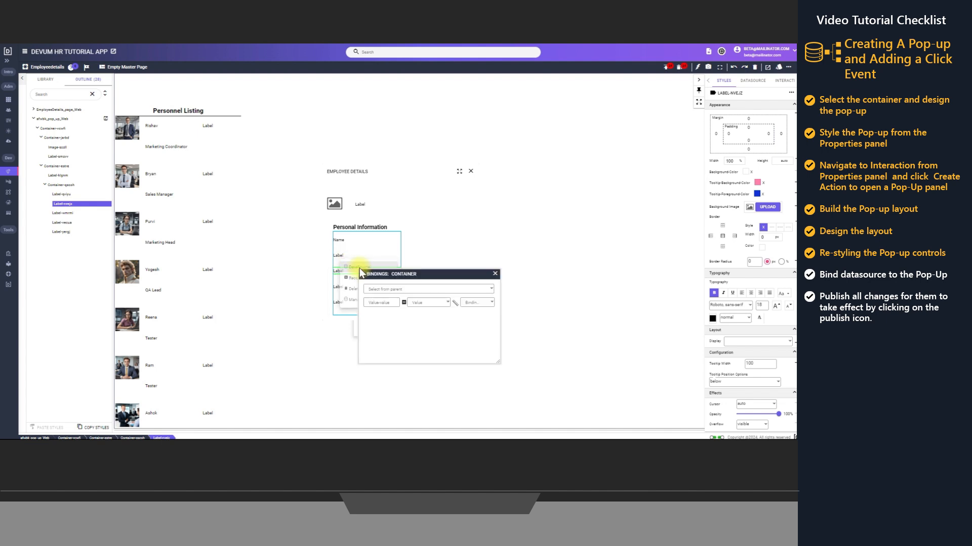
click(395, 301)
click(496, 274)
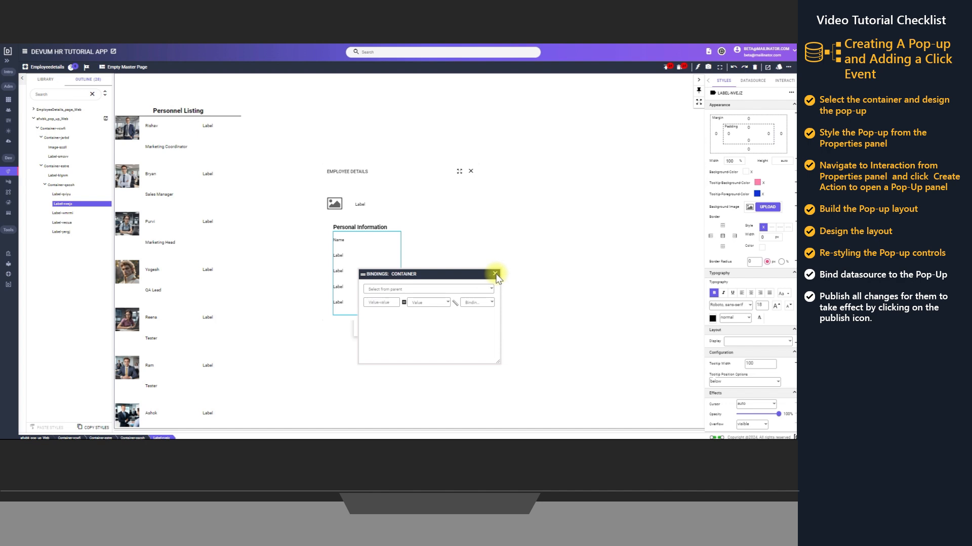
click(373, 303)
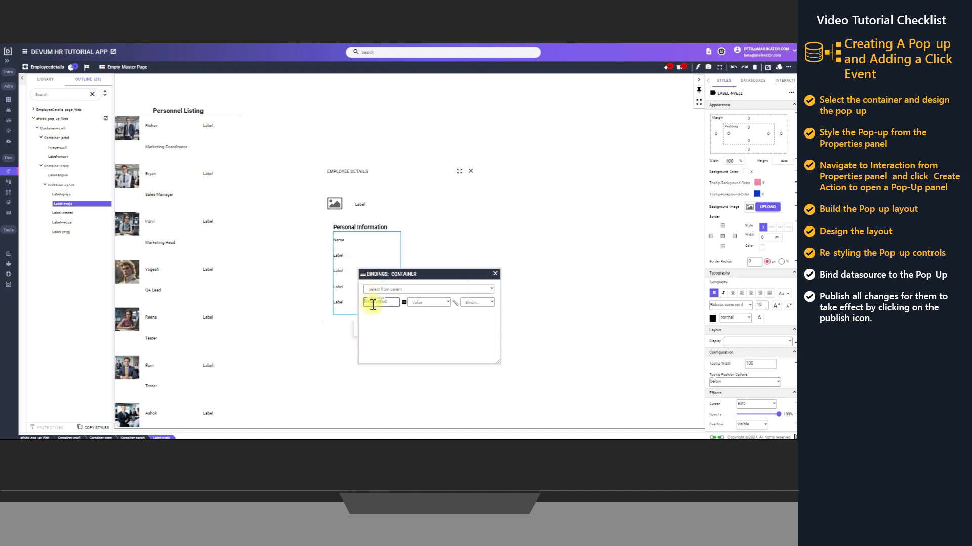
text(Department)
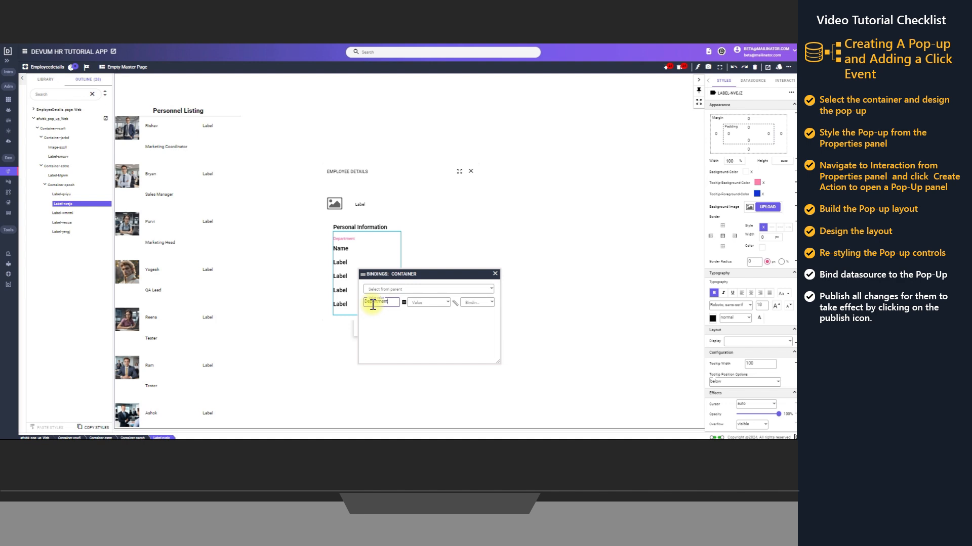
click(496, 274)
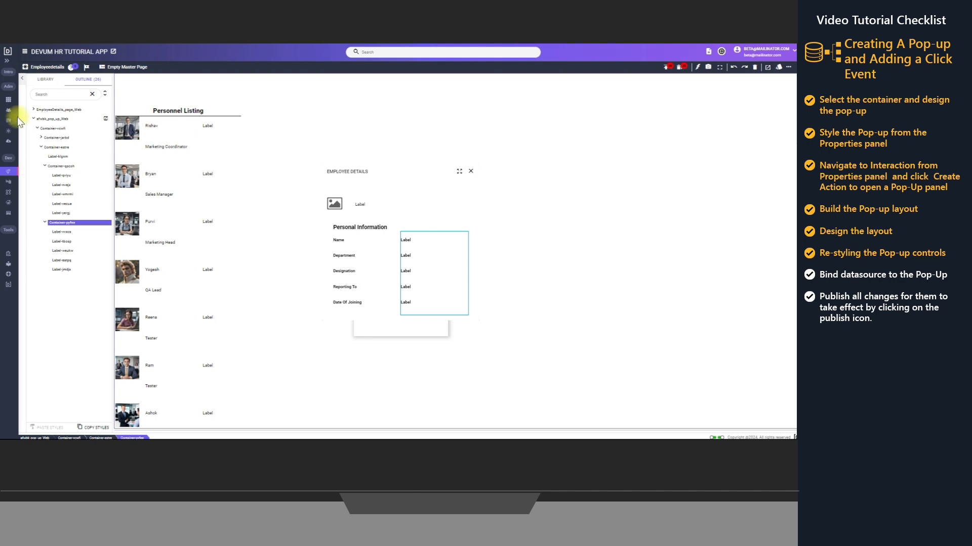
click(59, 167)
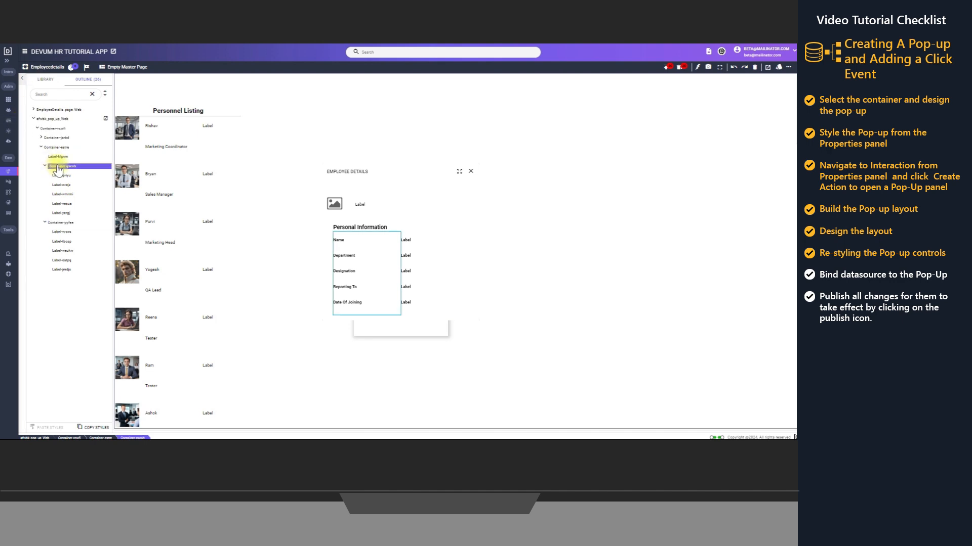
right_click(58, 168)
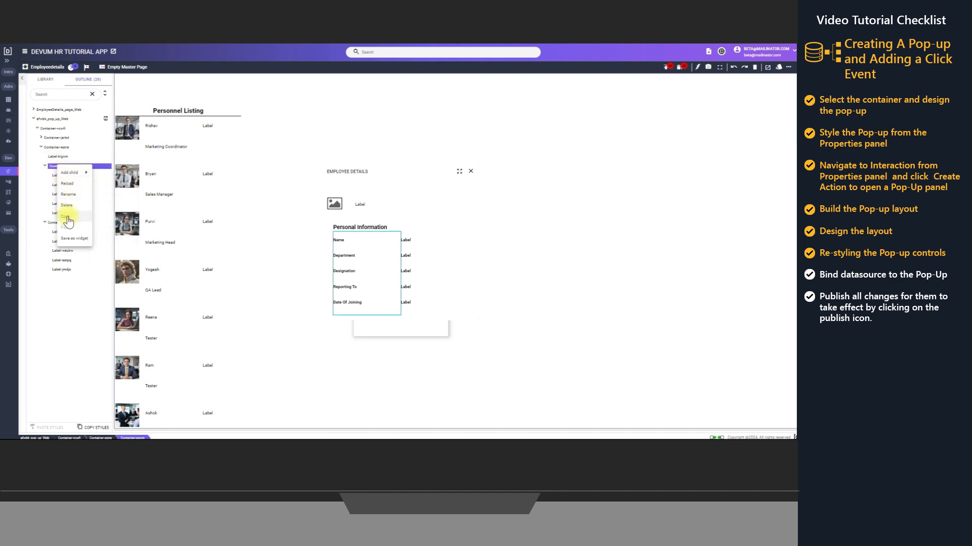
click(50, 169)
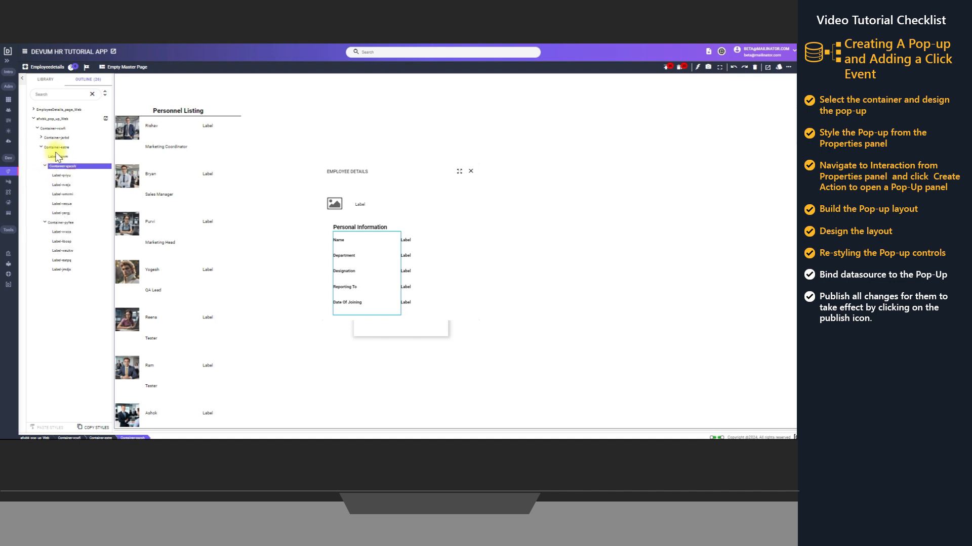
click(57, 147)
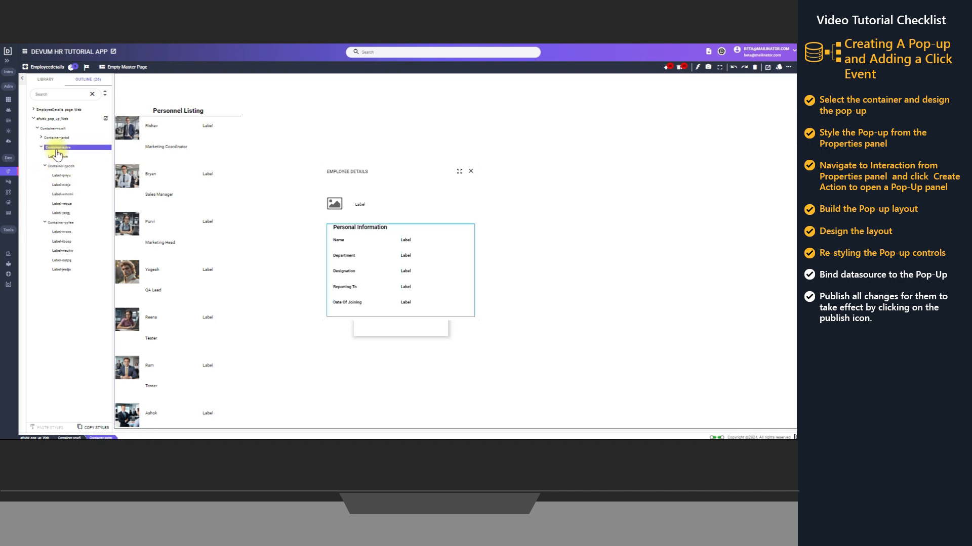
right_click(57, 152)
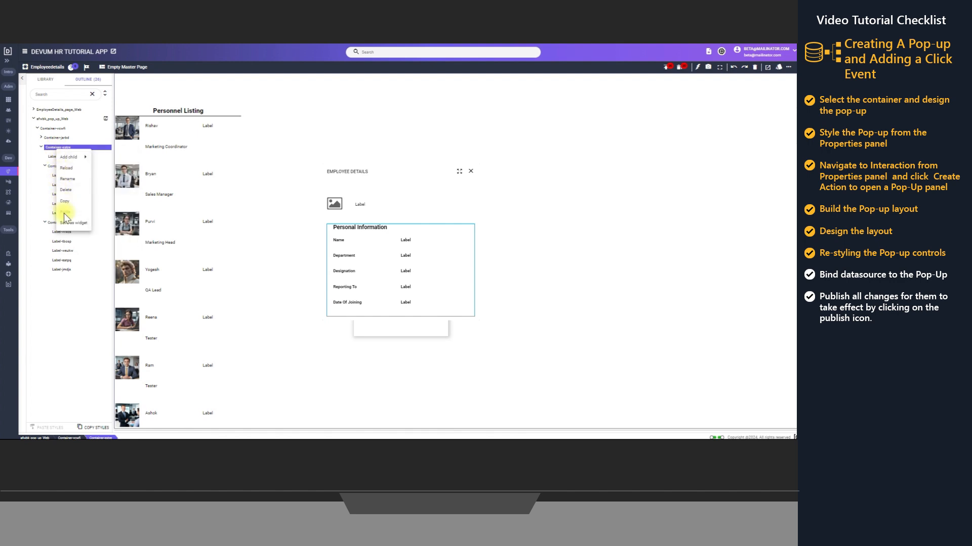
click(40, 228)
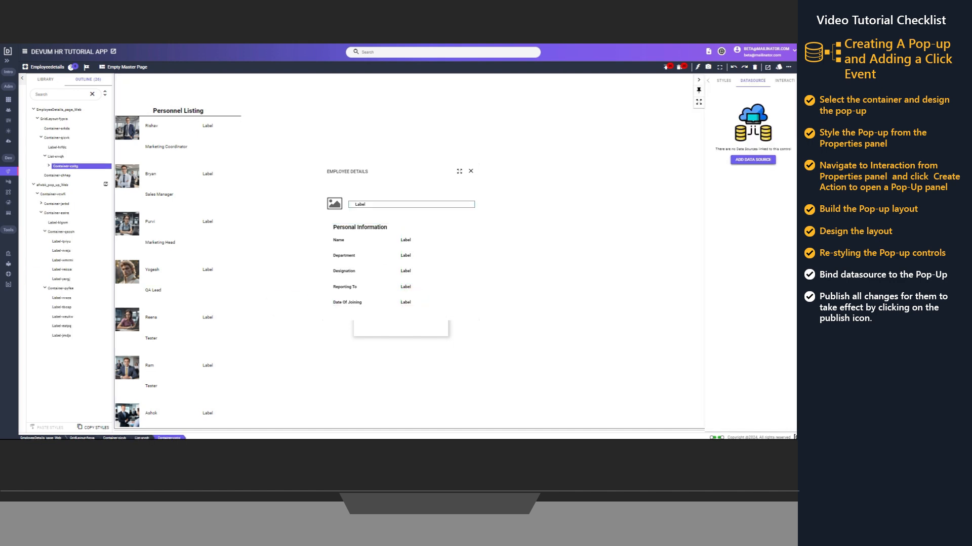
Add a Forms data source to the pop-up's header label, using the employee service and the getById method
click(384, 204)
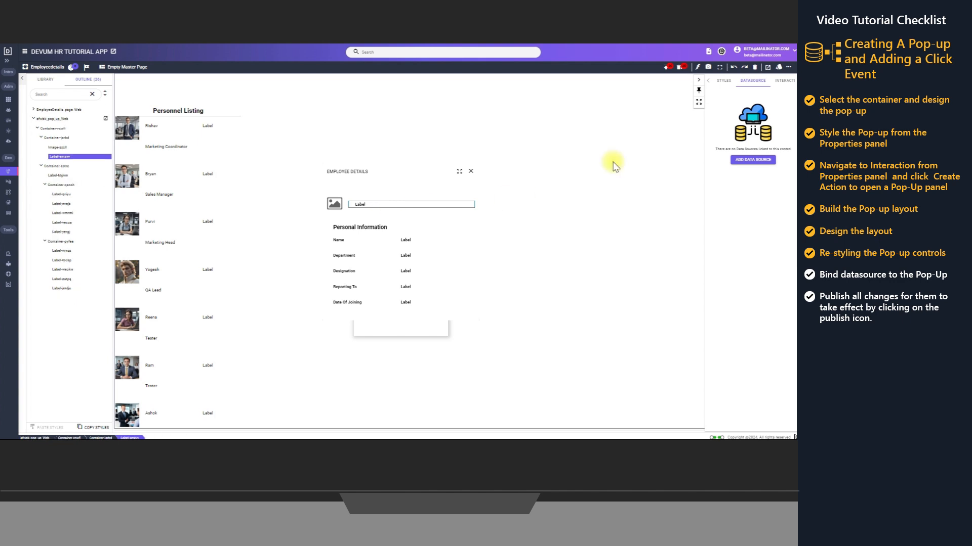
click(757, 160)
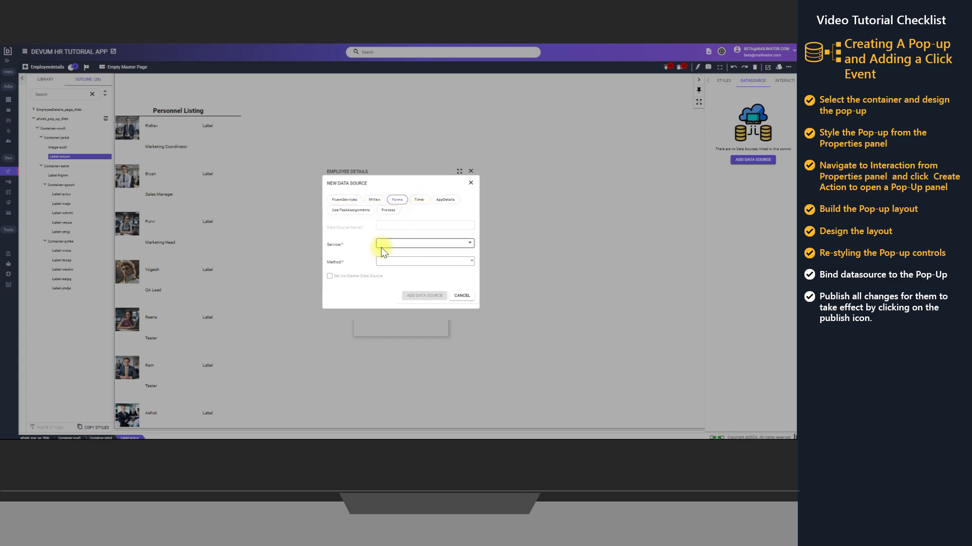
click(395, 245)
text(empl)
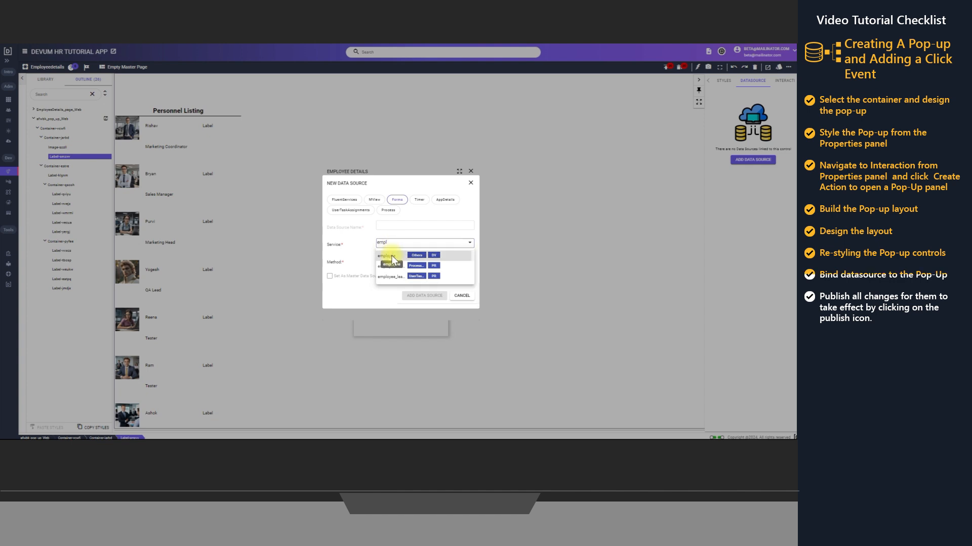
click(391, 256)
click(402, 263)
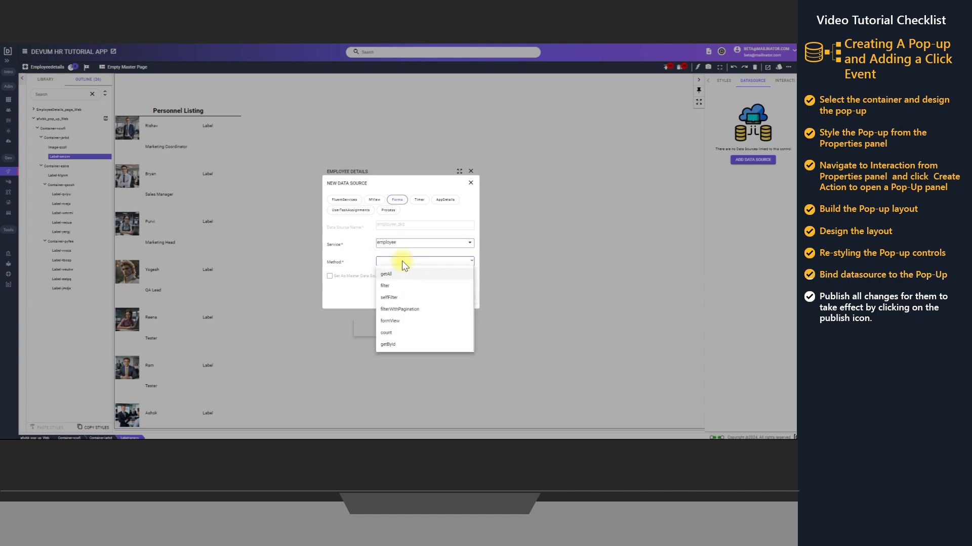
click(389, 346)
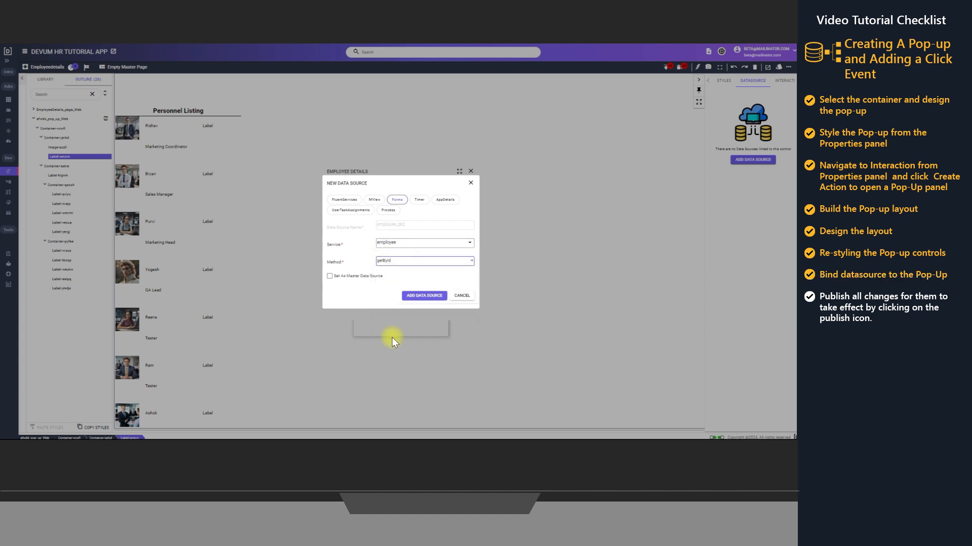
click(428, 298)
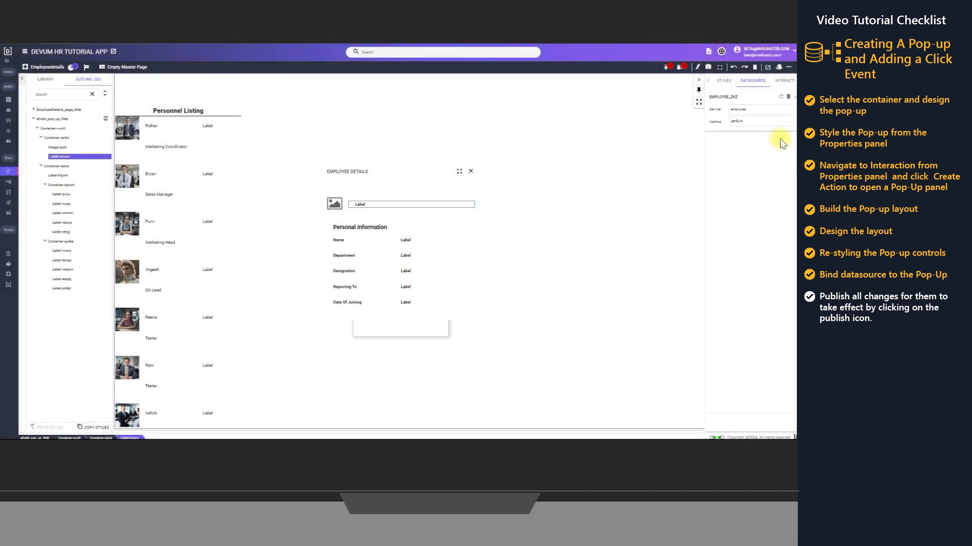
Add an id parameter to the header label's employee data source
click(779, 135)
click(754, 145)
click(733, 173)
Map the id parameter to employee_knm.id from the list container's click event in the Event Store
click(772, 146)
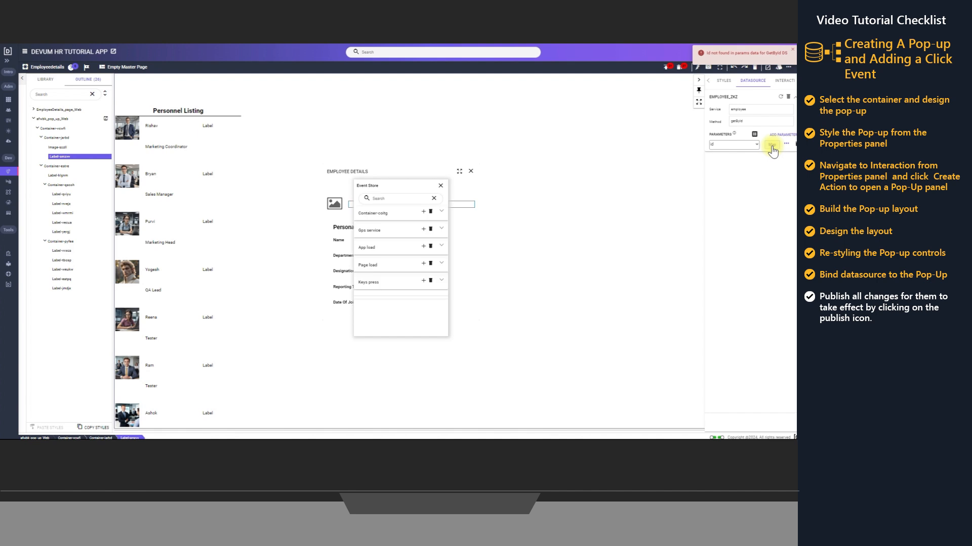
click(395, 216)
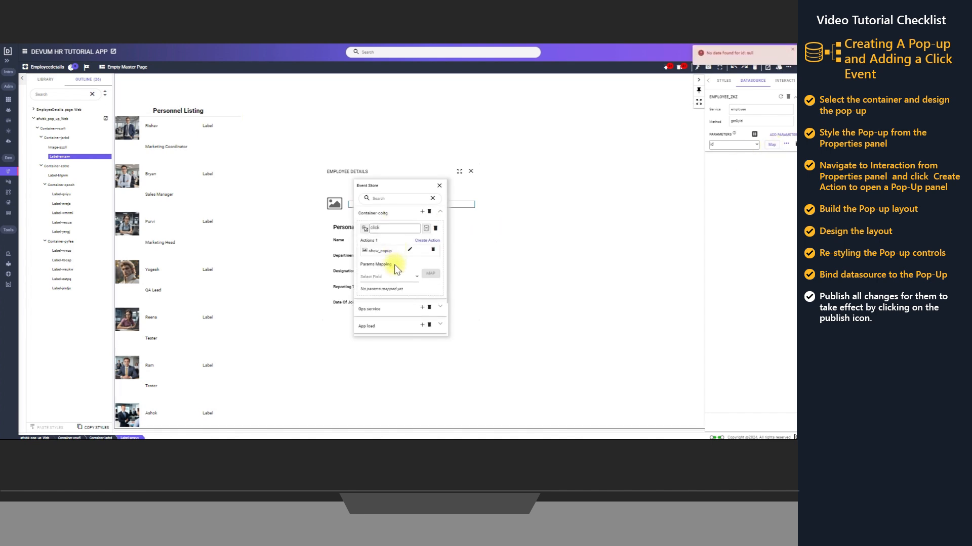
click(395, 278)
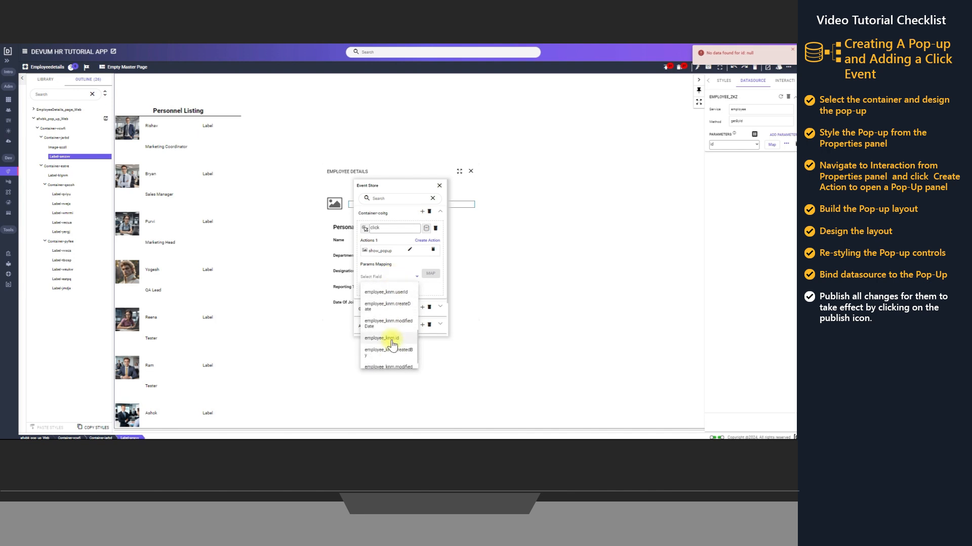
click(392, 340)
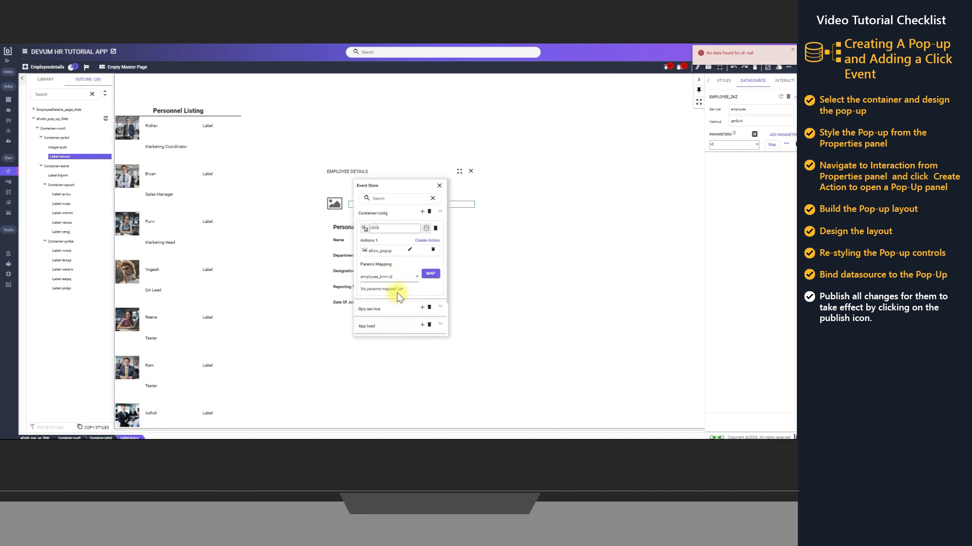
click(430, 274)
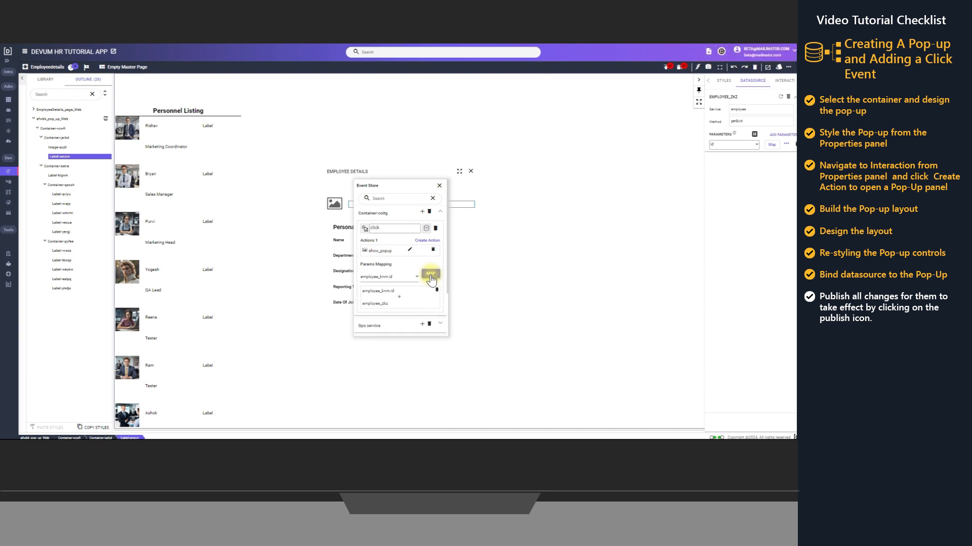
click(439, 186)
Mark the data source's id parameter as mandatory in its additional configuration
click(786, 145)
click(716, 165)
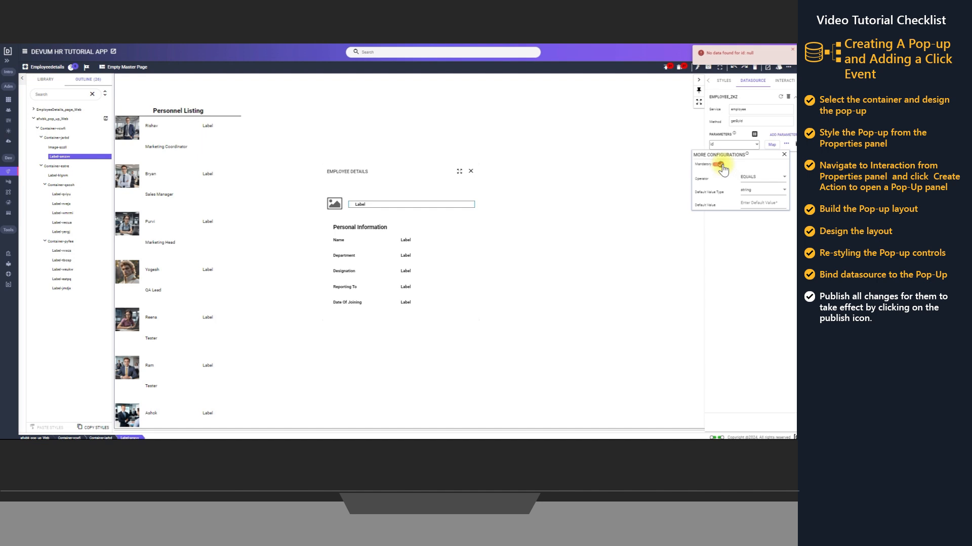
click(783, 155)
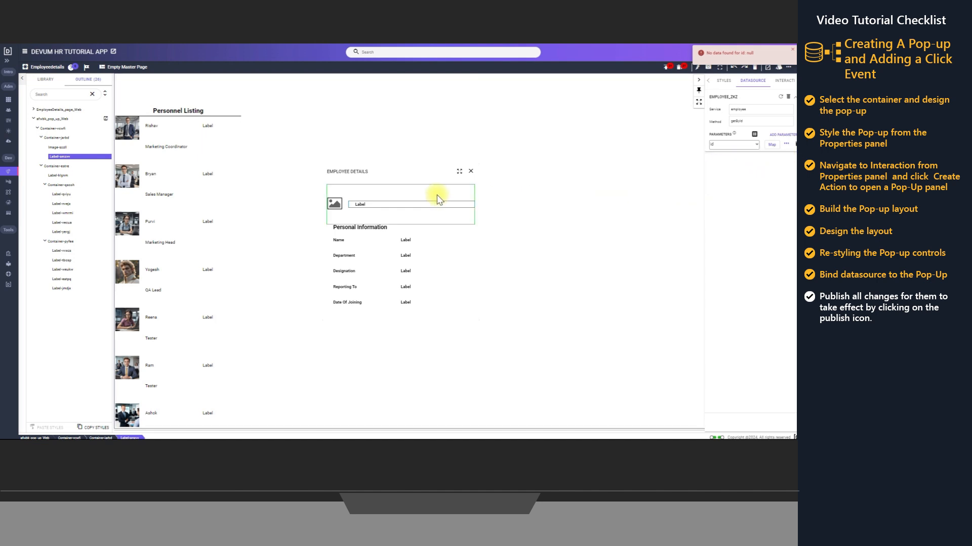
Bind the value of the pop-up's header label to the Name field of its employee data source
right_click(373, 204)
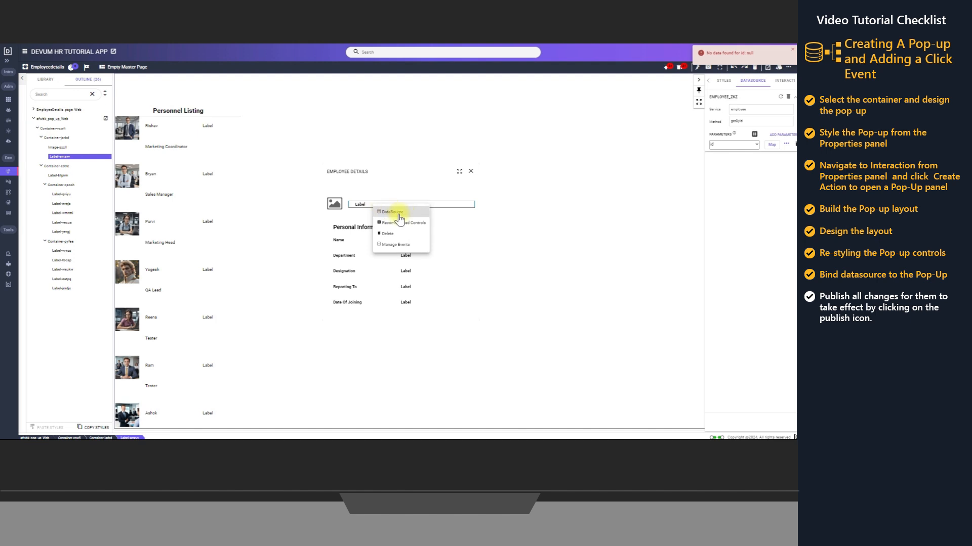
click(393, 212)
click(480, 235)
click(479, 249)
click(479, 248)
click(478, 248)
click(478, 248)
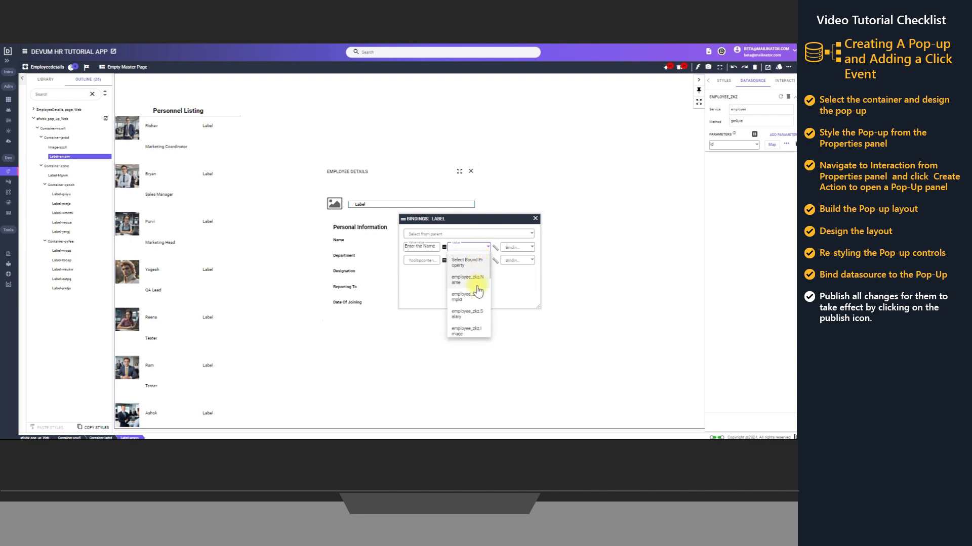
click(476, 280)
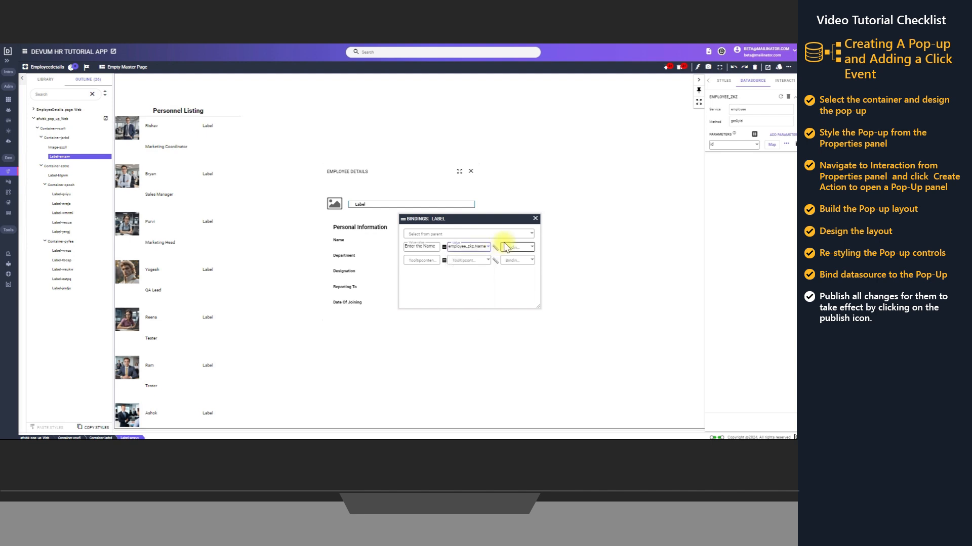
click(535, 219)
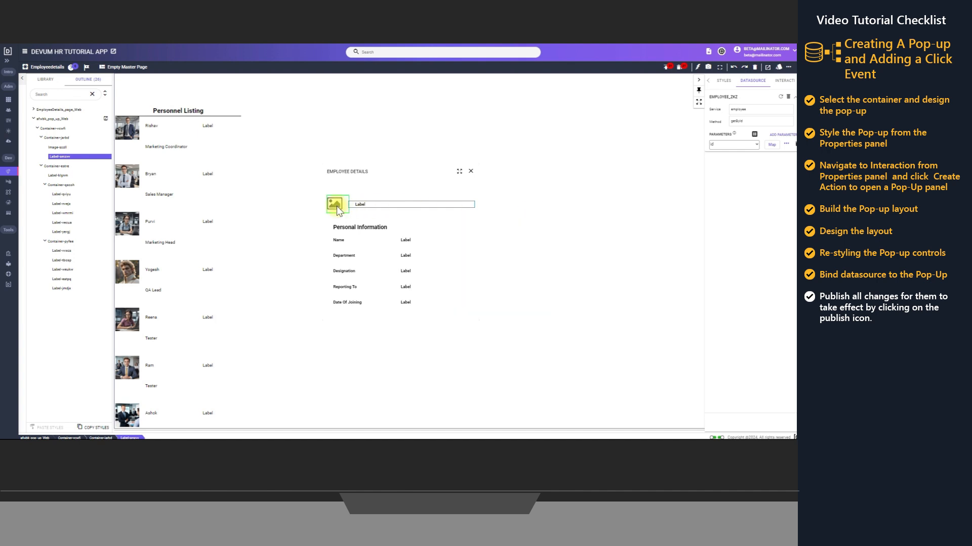
Open the bindings of the pop-up's image control and the source choices for its image property
right_click(336, 206)
click(364, 214)
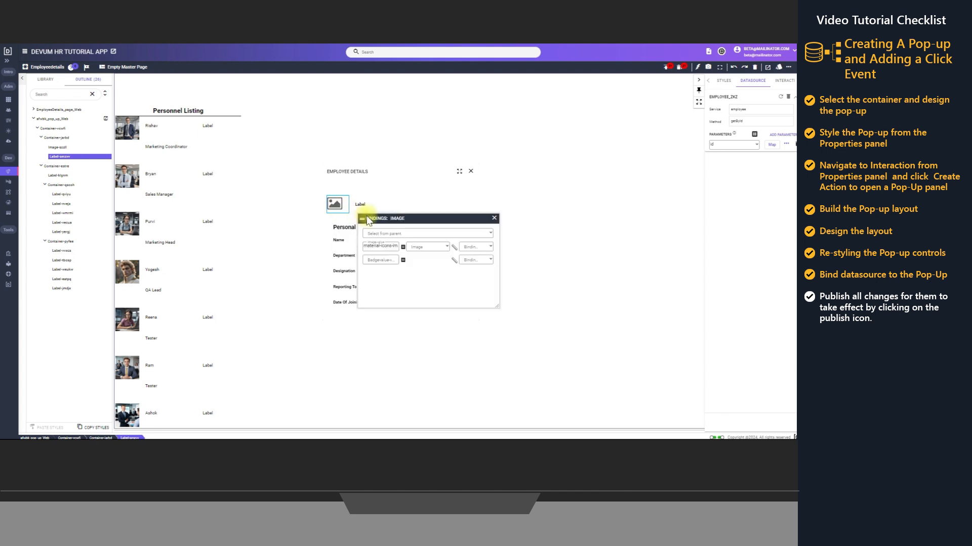
click(432, 236)
click(429, 248)
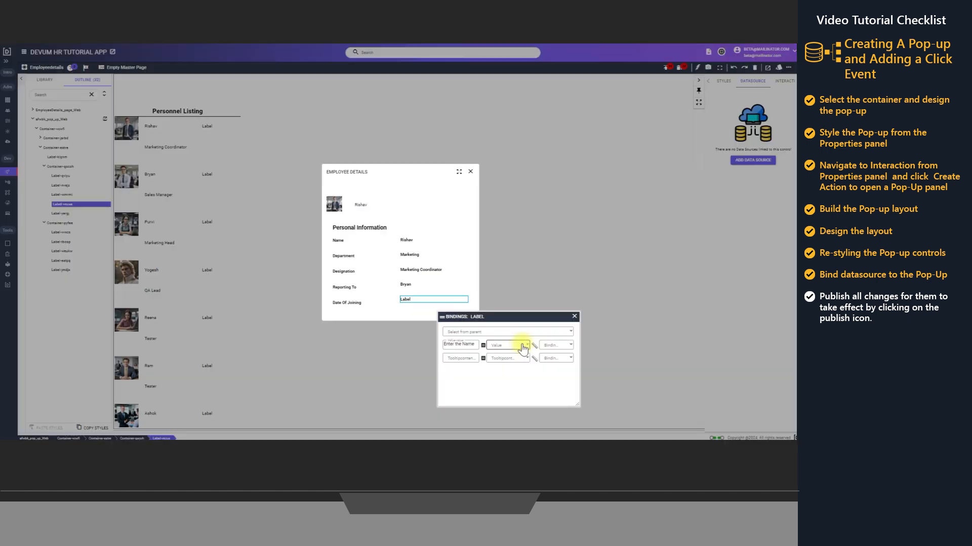
Bind the value label beside Date Of Joining to the DateofJoining field, taking the data source from the pop-up's parent container
click(512, 332)
click(509, 349)
click(512, 345)
scroll(508, 385, down, 2)
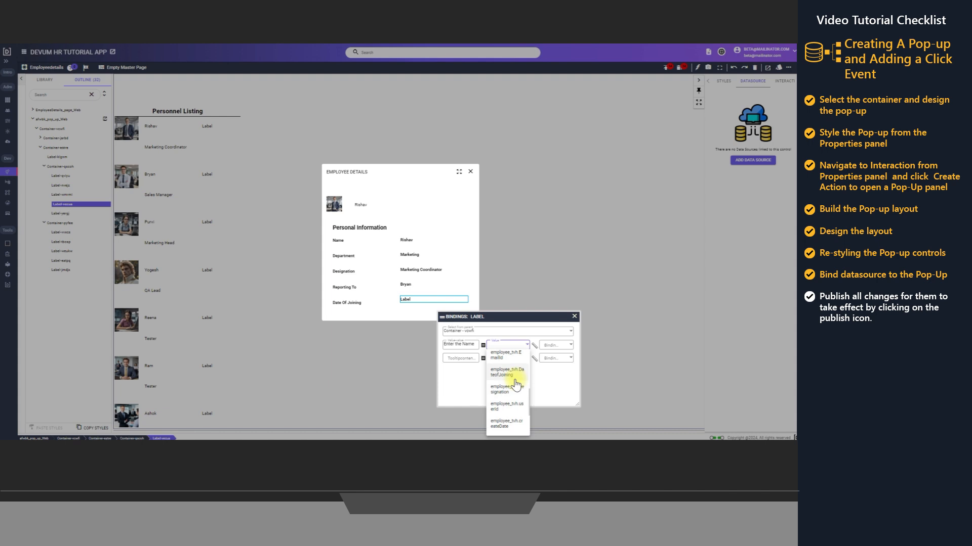
click(508, 389)
click(574, 316)
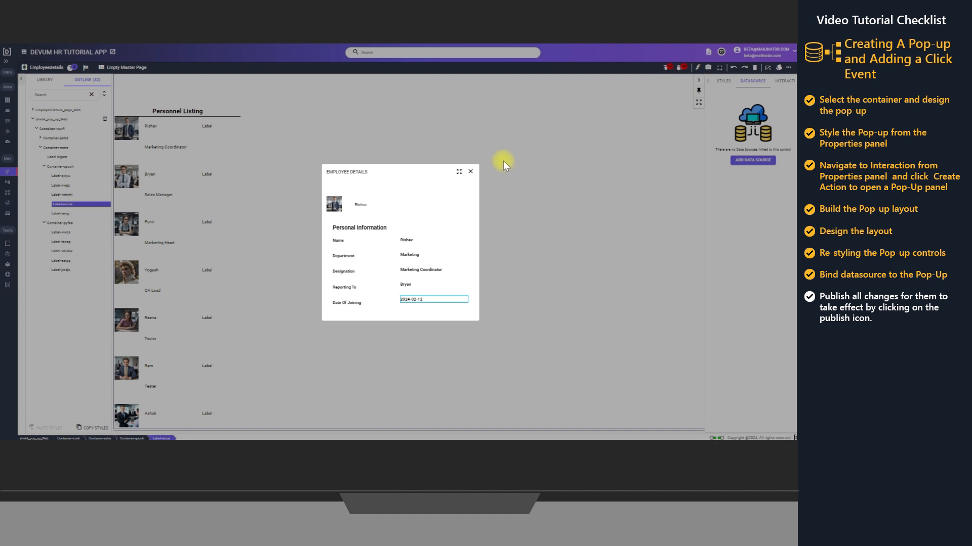
Check the bound employee details by opening the pop-up for the Sales Manager and Marketing Head entries, closing it each time
click(470, 172)
click(123, 193)
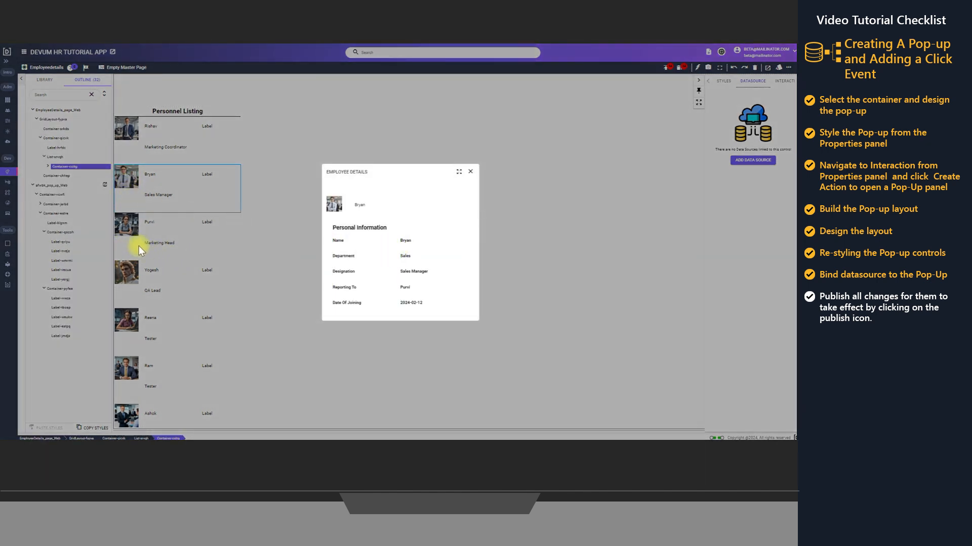
click(470, 172)
click(184, 236)
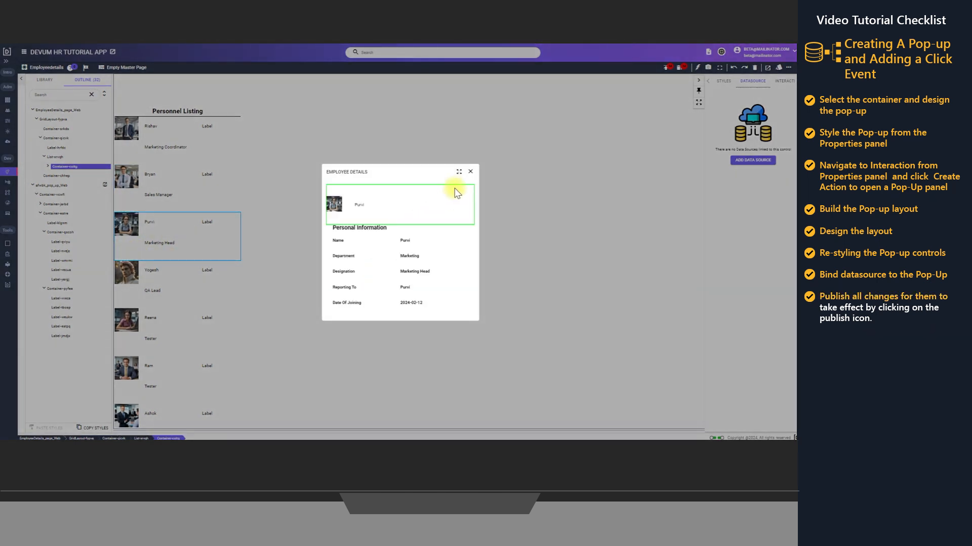
drag(458, 171, 436, 198)
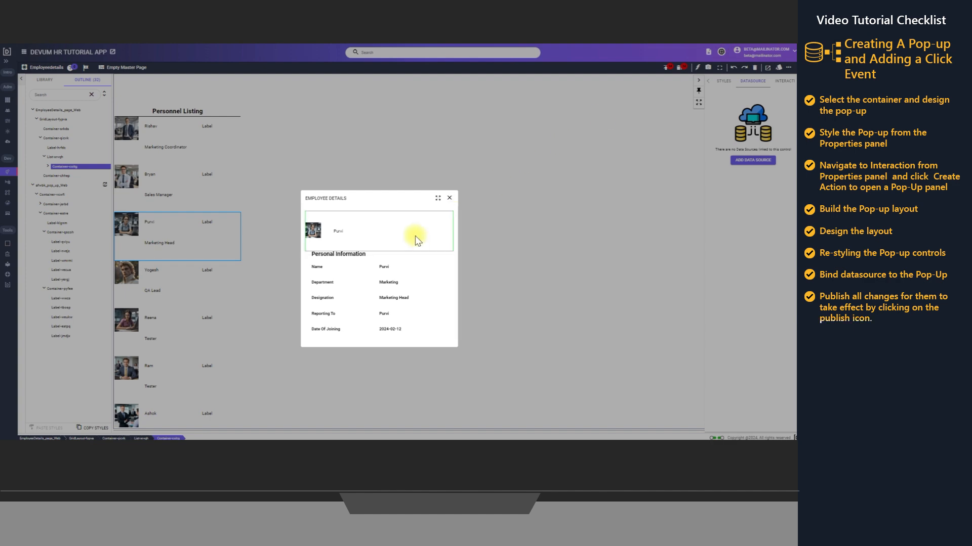
click(450, 198)
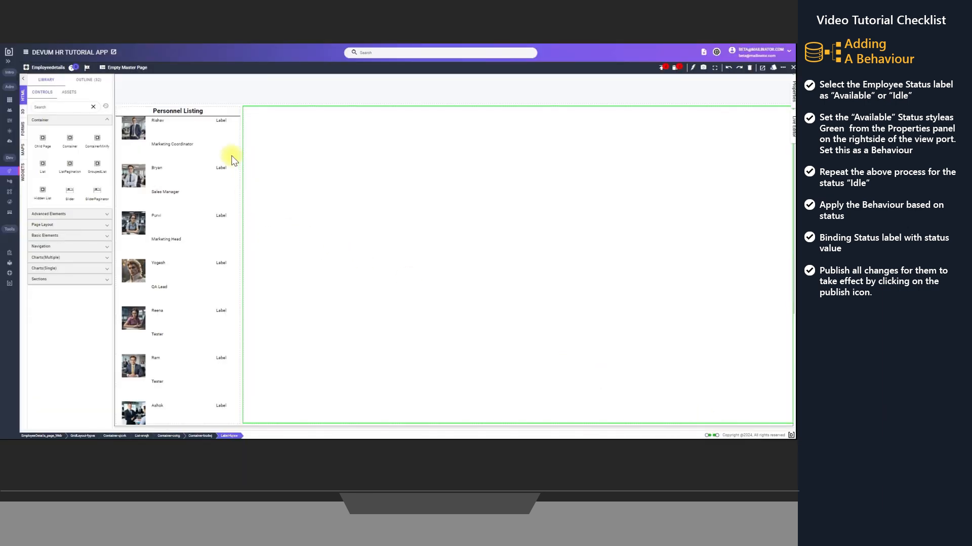
Set a green background colour on the status label beside the first employee in the Personnel Listing
click(224, 123)
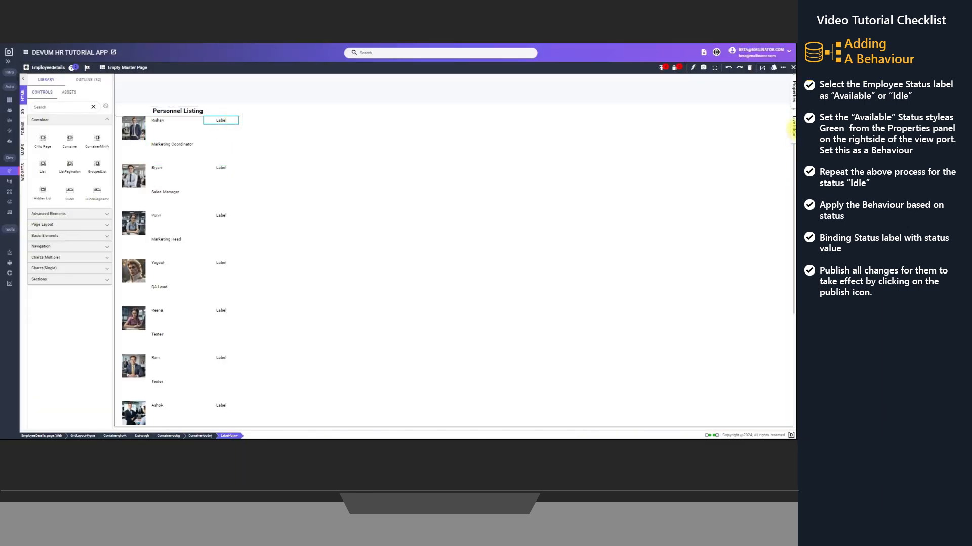
click(792, 97)
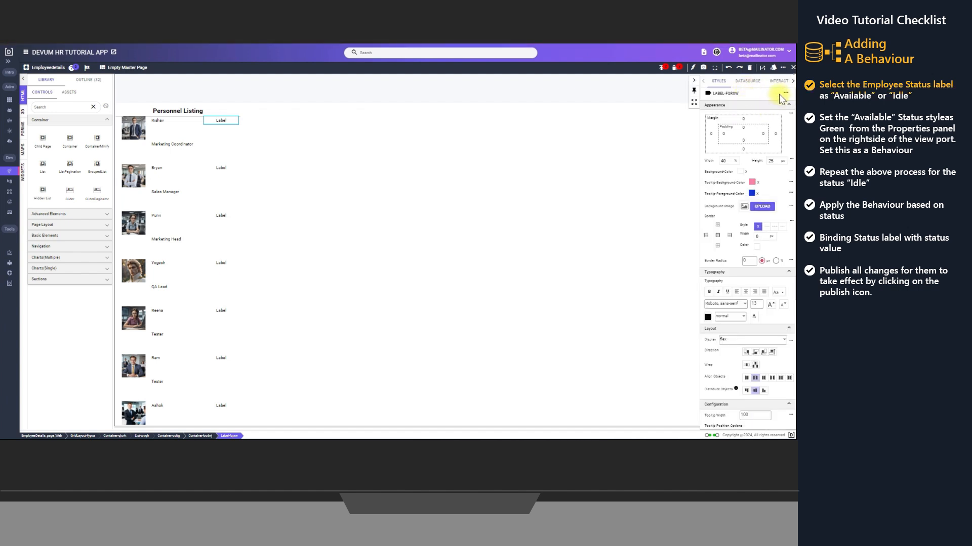
click(742, 173)
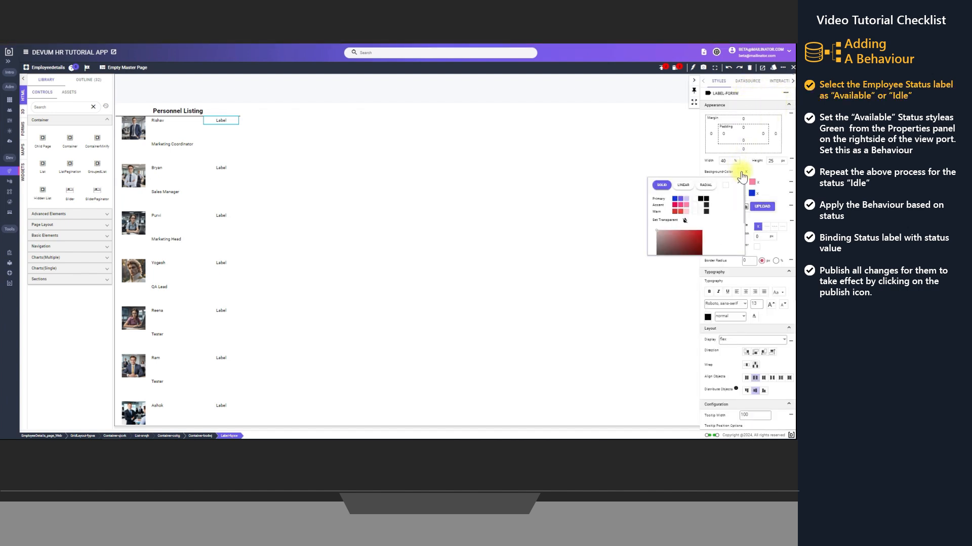
scroll(709, 223, down, 3)
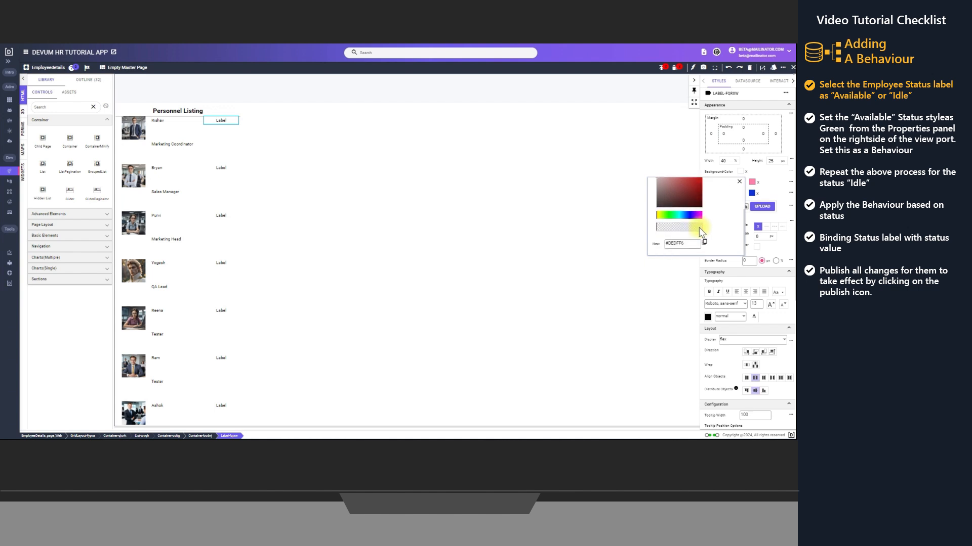
drag(690, 244, 664, 250)
key(ctrl+v)
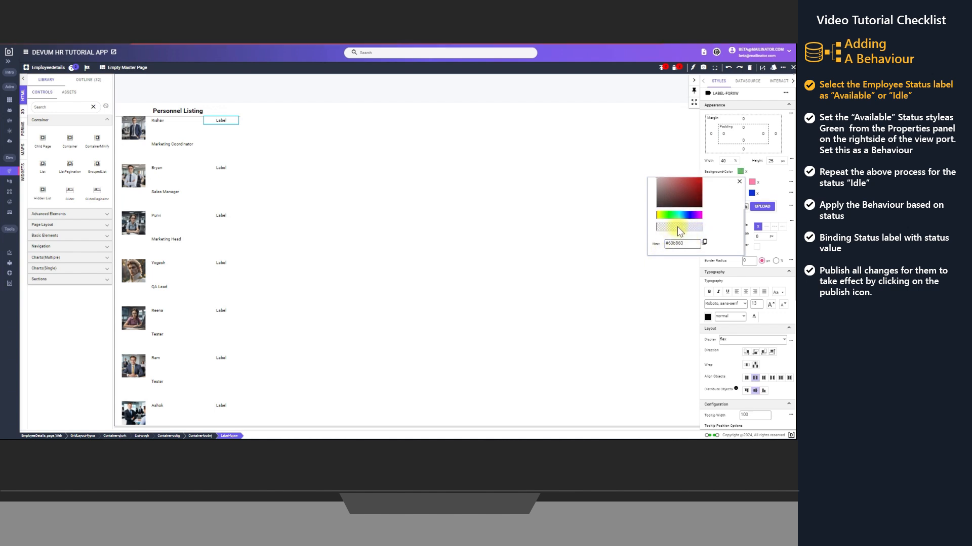
scroll(701, 221, up, 3)
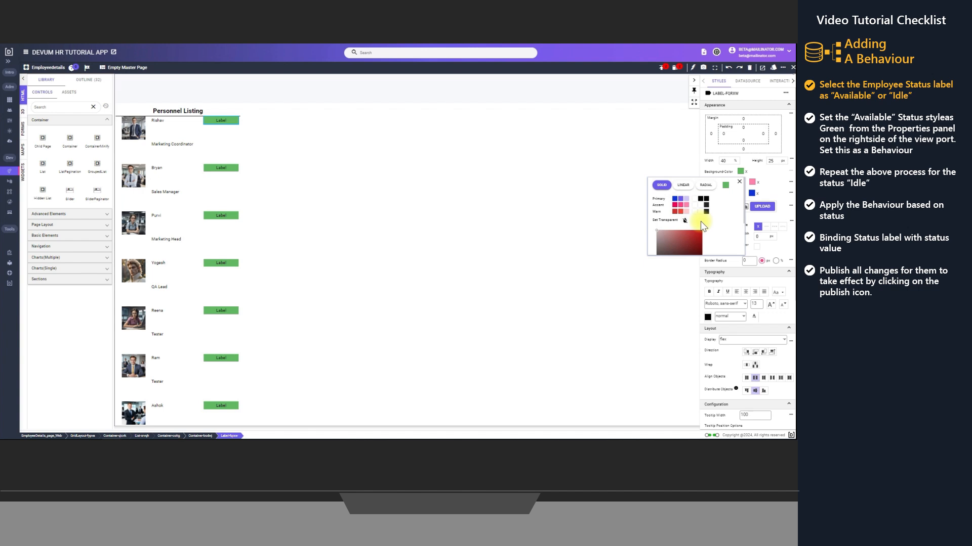
click(739, 182)
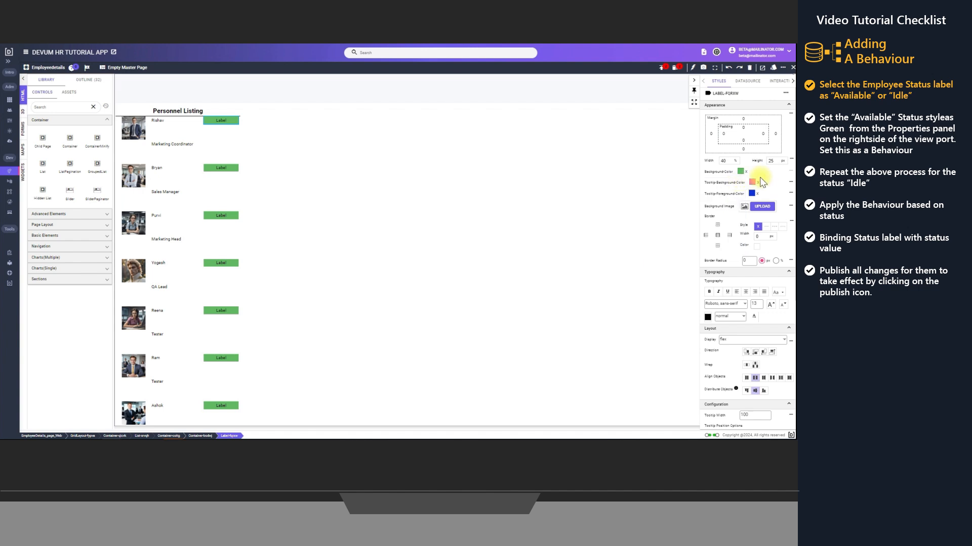
Start a new behaviour from the green status label's style, with both name and description set to "Available Behavior"
click(784, 95)
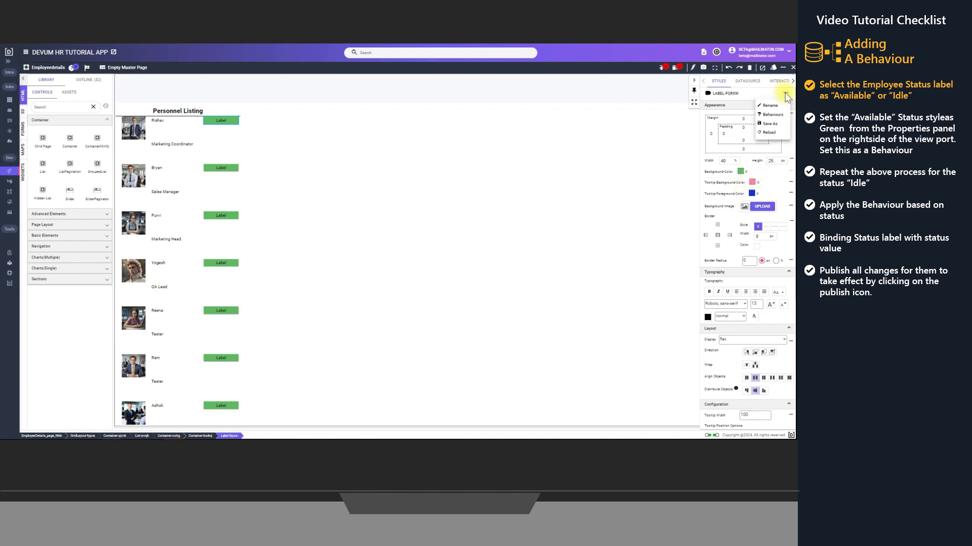
click(779, 116)
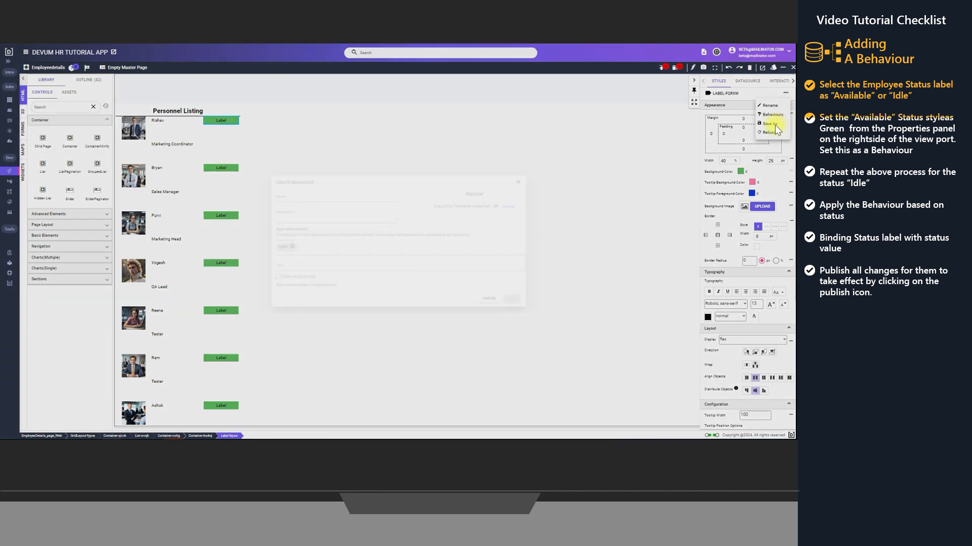
click(298, 193)
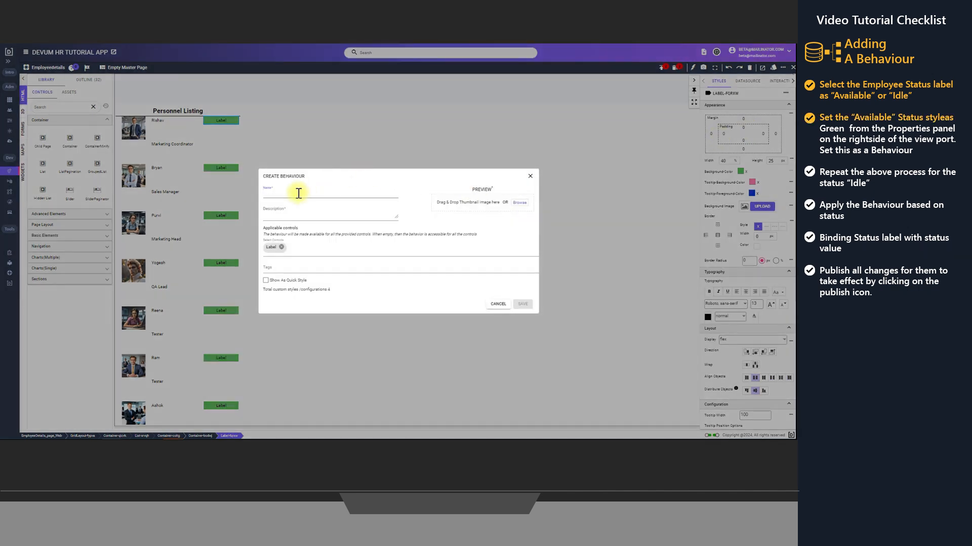
text(Available)
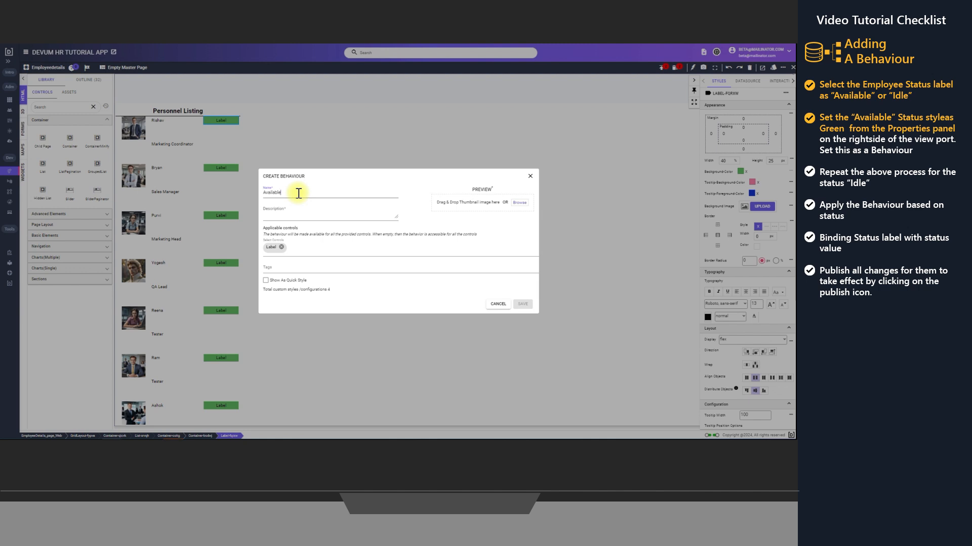
text( Be)
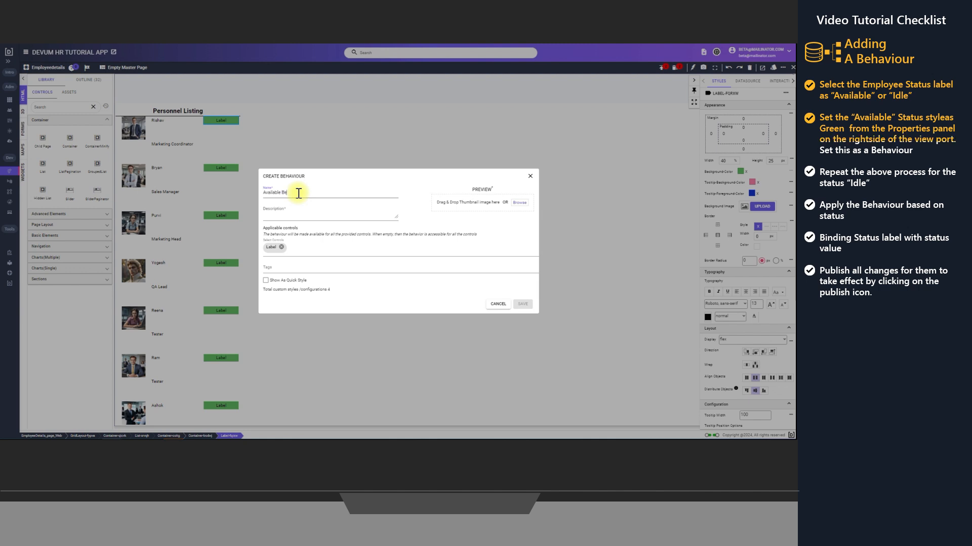
text(haviour)
drag(303, 193, 258, 194)
key(ctrl+c)
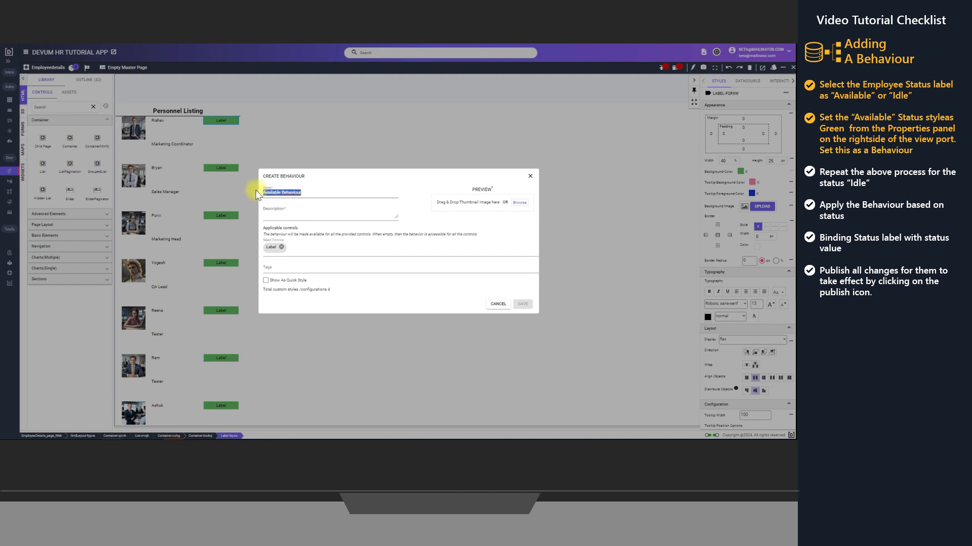
click(281, 216)
key(ctrl+v)
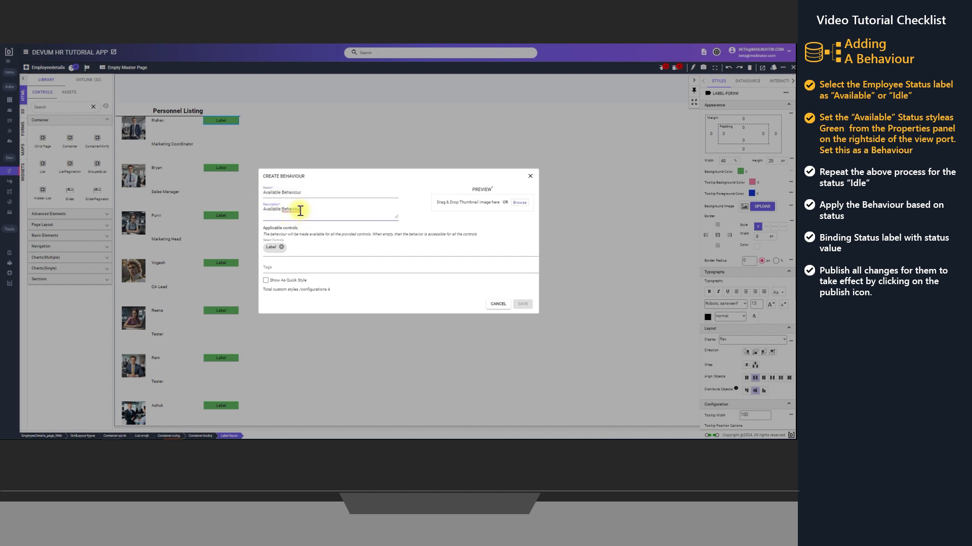
click(300, 211)
key(BackSpace)
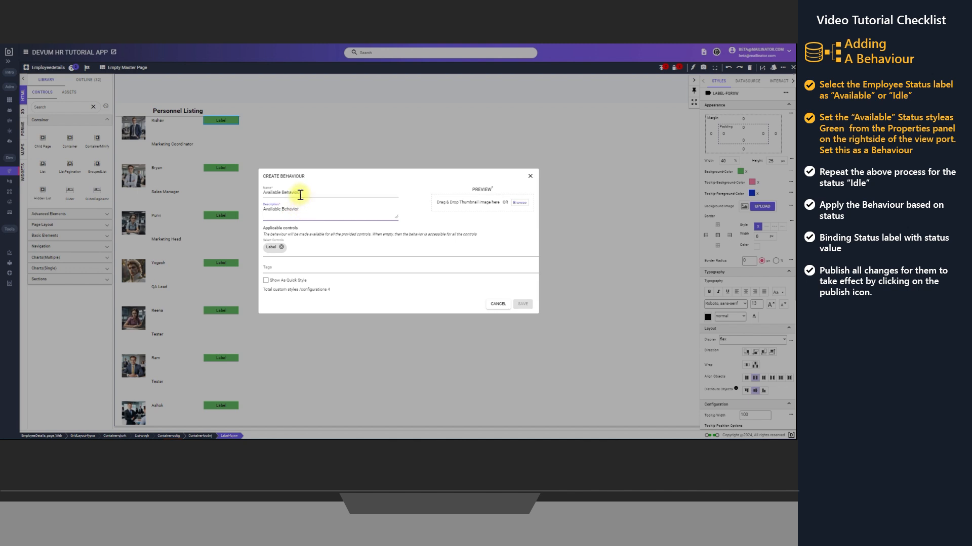
click(300, 194)
key(BackSpace)
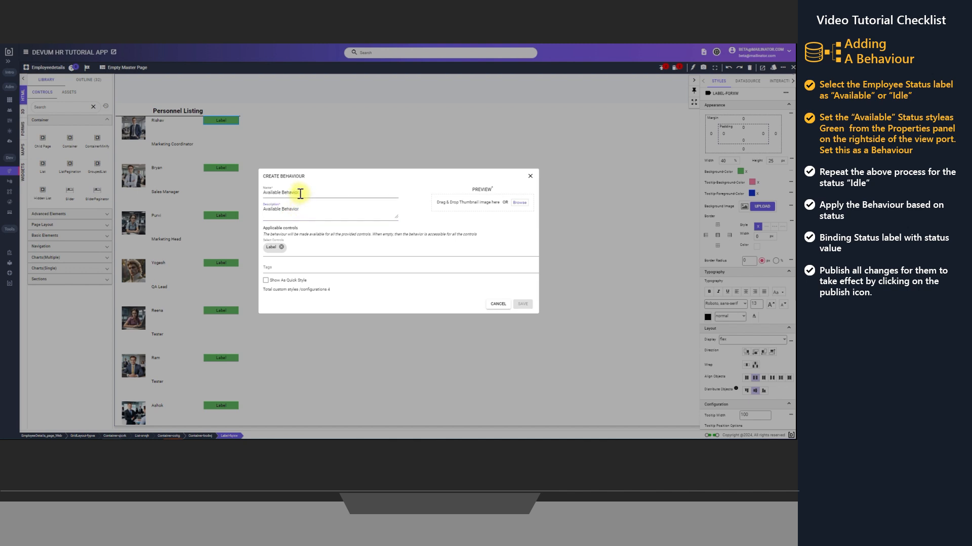
Upload the "available" picture from the Images folder as the behaviour's preview thumbnail and save the behaviour
click(520, 203)
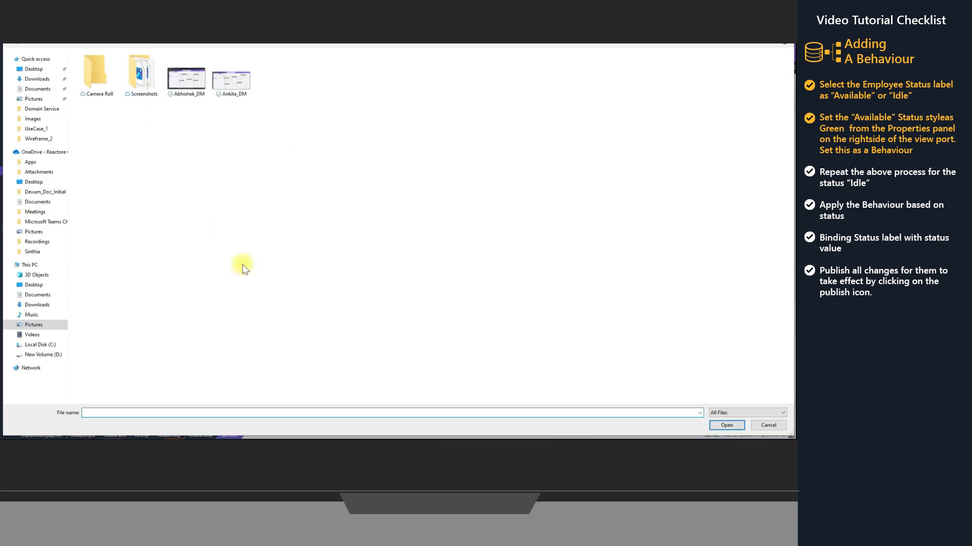
click(34, 251)
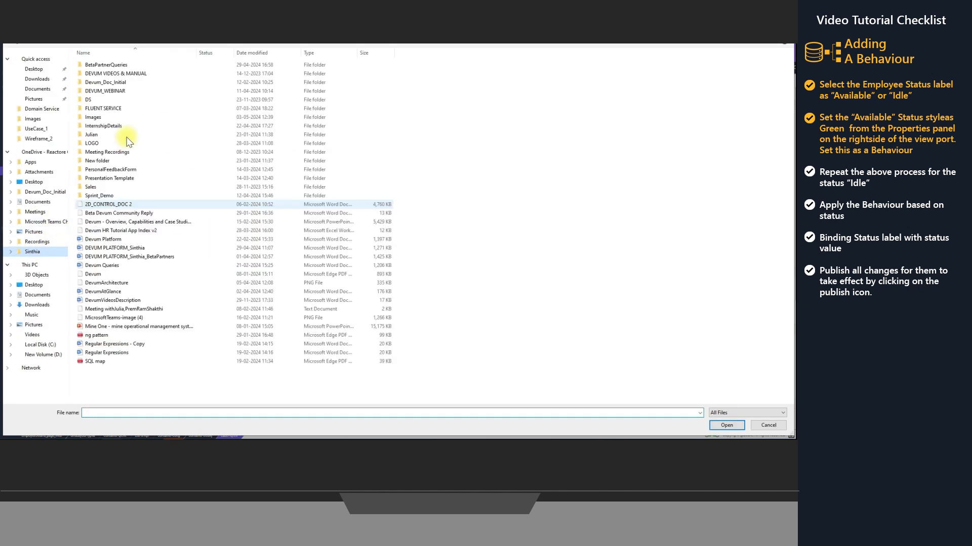
double_click(106, 117)
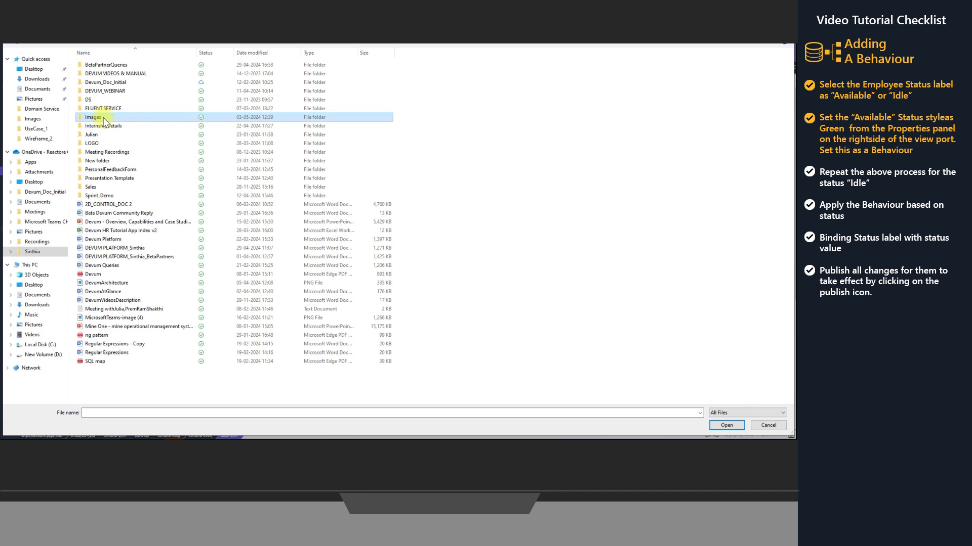
click(142, 73)
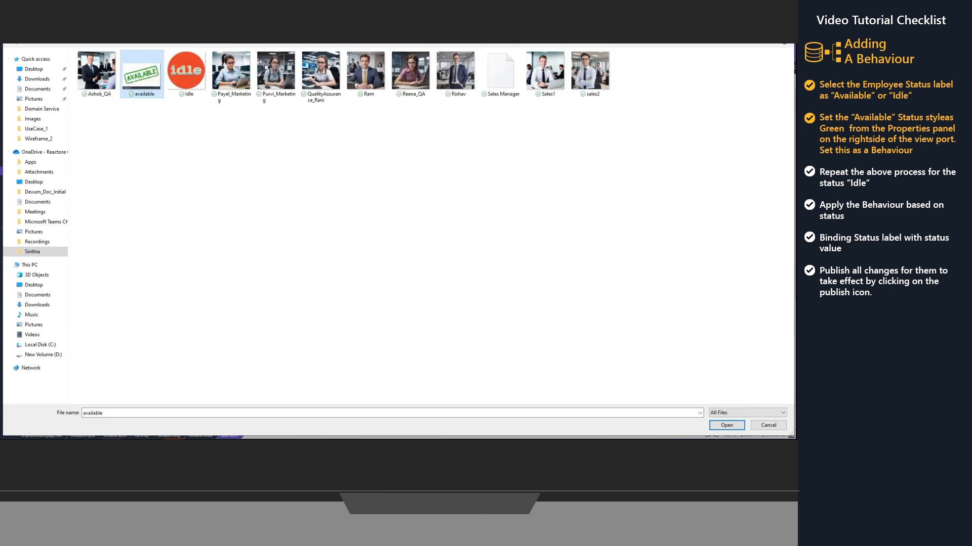
click(726, 425)
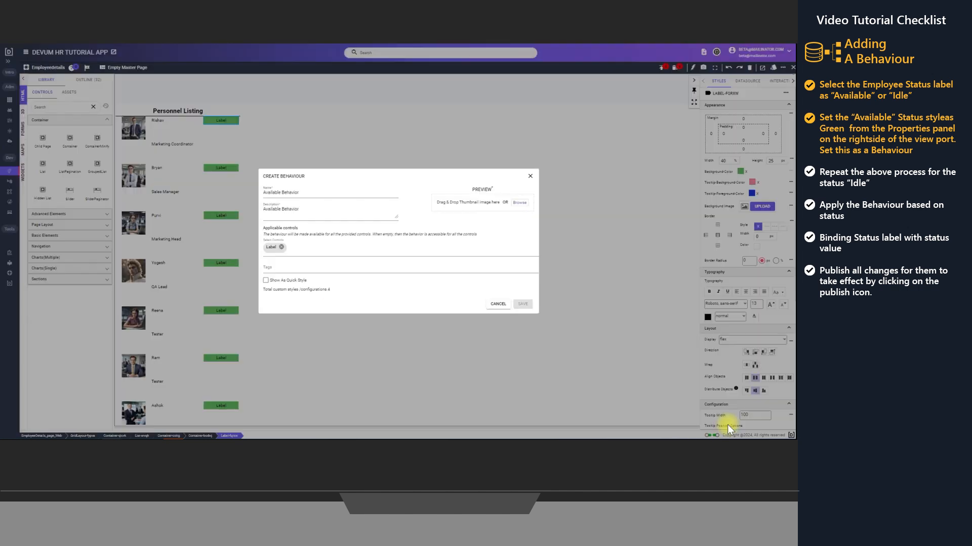
click(523, 309)
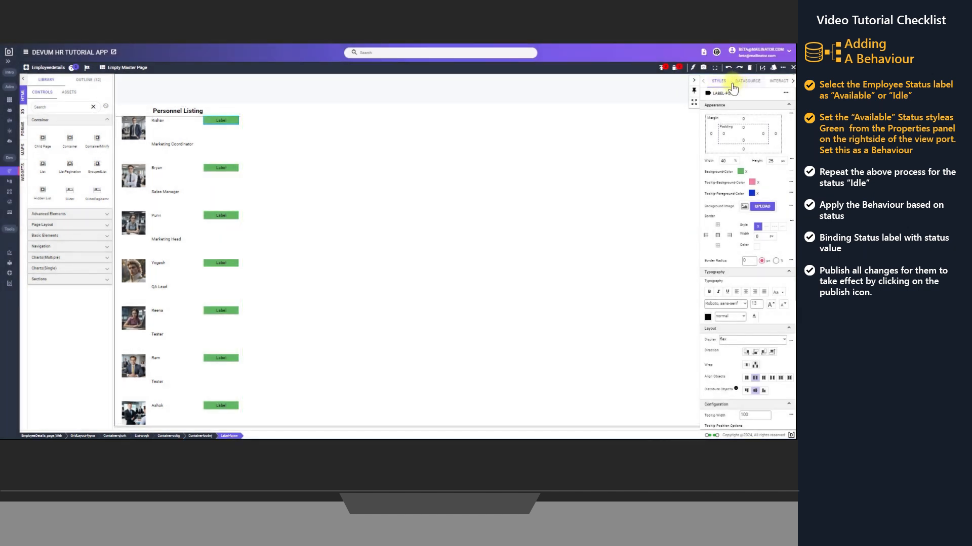
Change the background colour of the first employee's status label to orange using a hex value
click(211, 123)
click(740, 172)
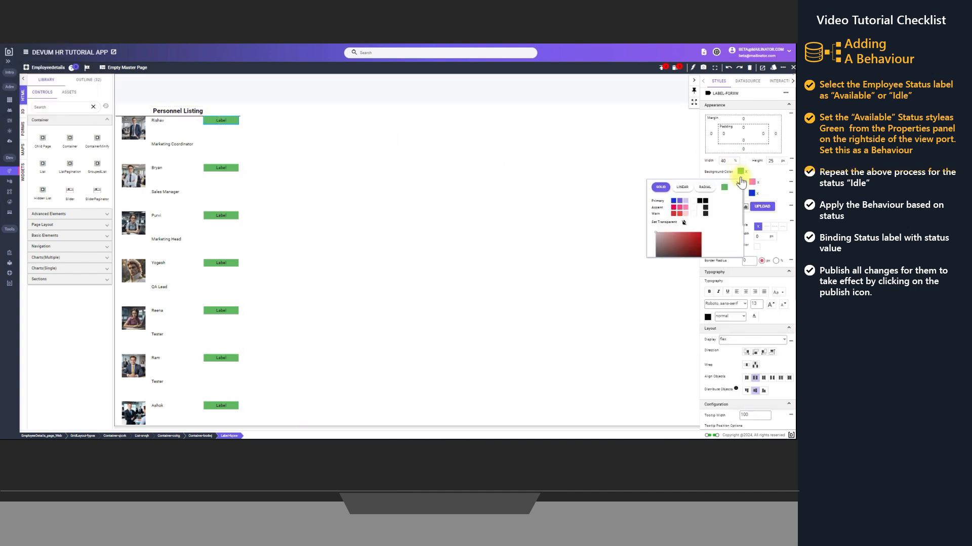
drag(697, 246, 657, 245)
text(fd9723)
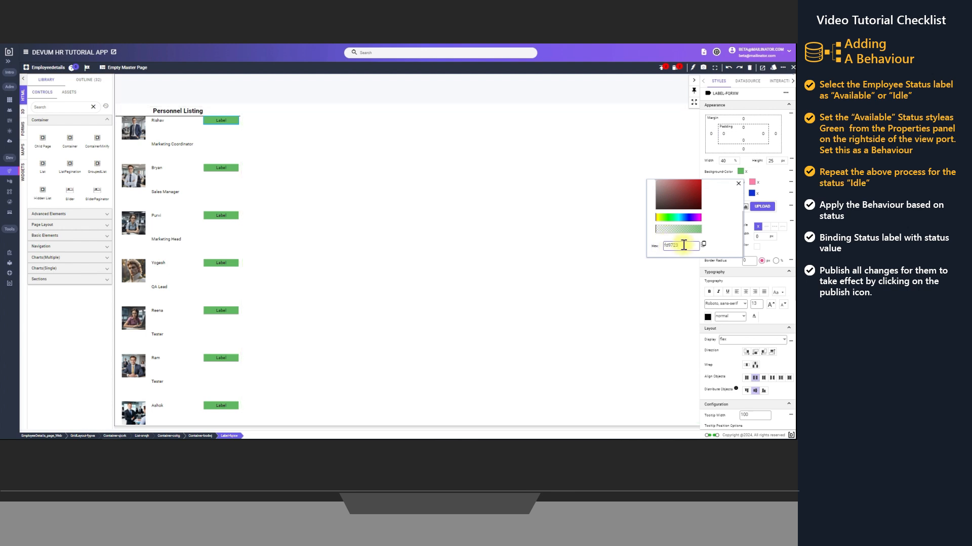
double_click(681, 248)
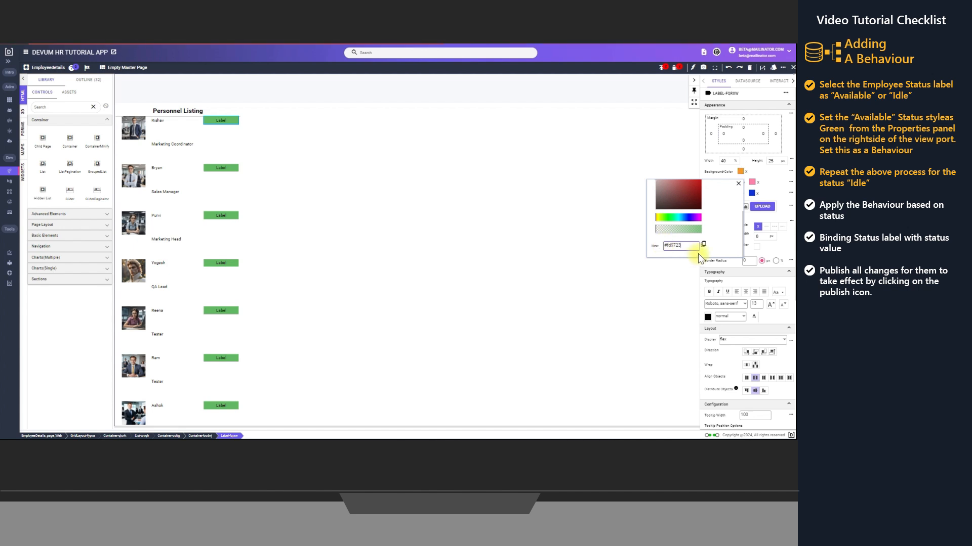
key(Return)
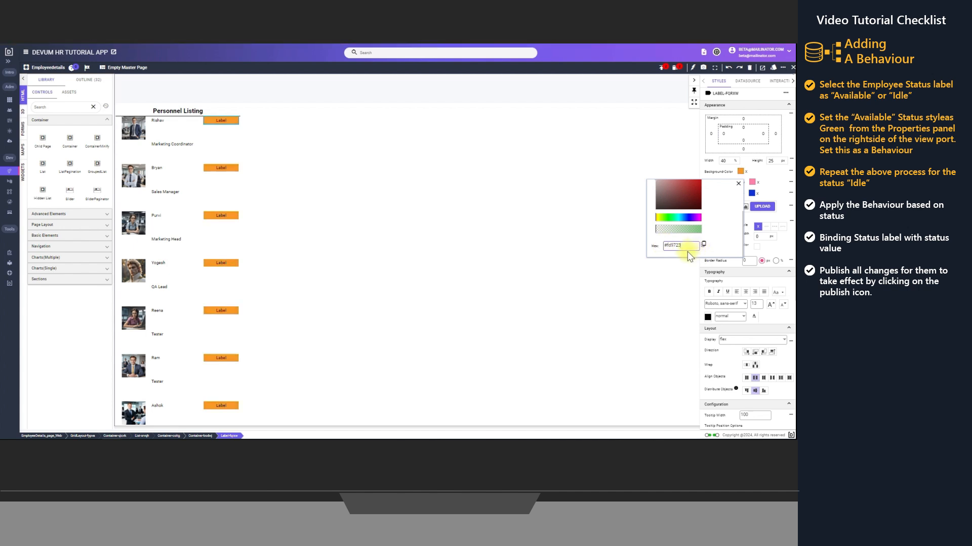
click(738, 183)
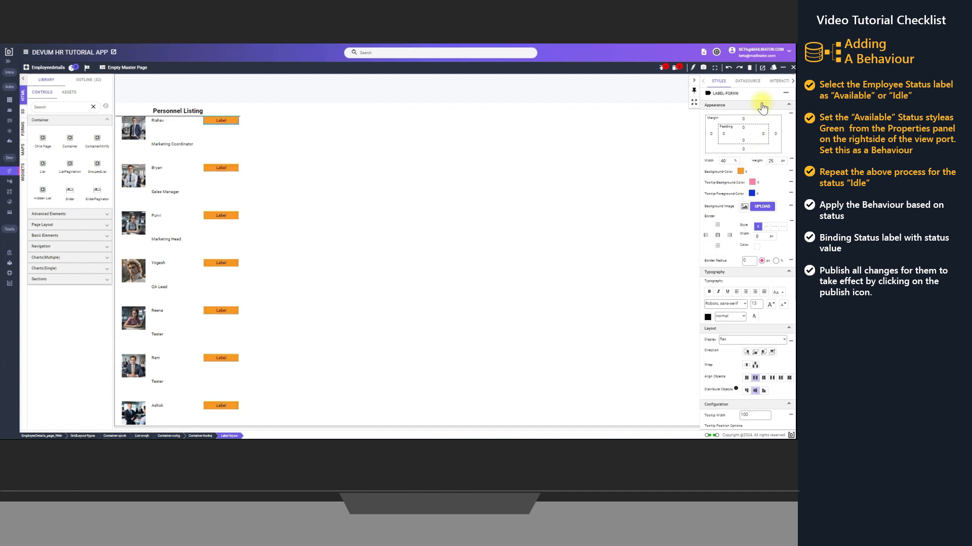
Start a new behaviour from the orange status label's style, with both name and description set to "Idle Behavior"
click(786, 95)
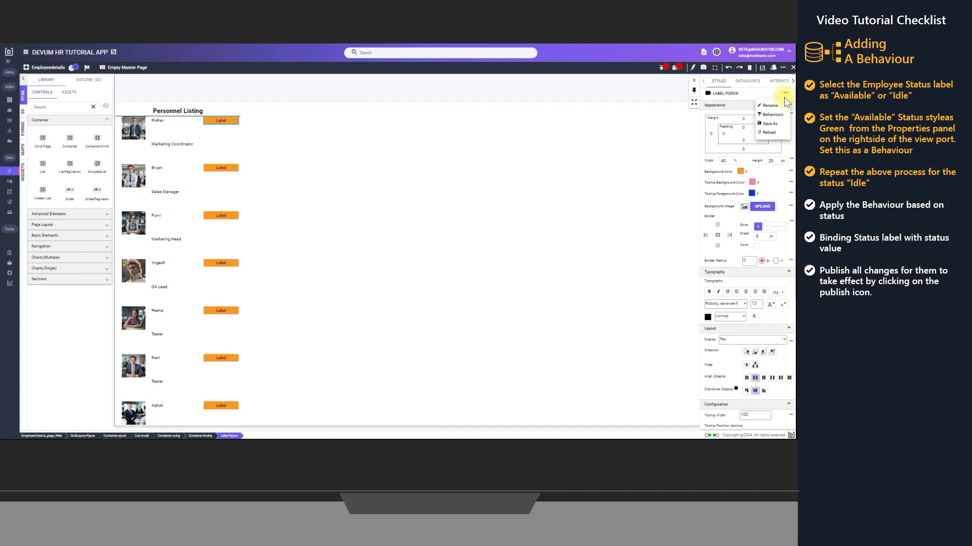
click(773, 129)
click(293, 194)
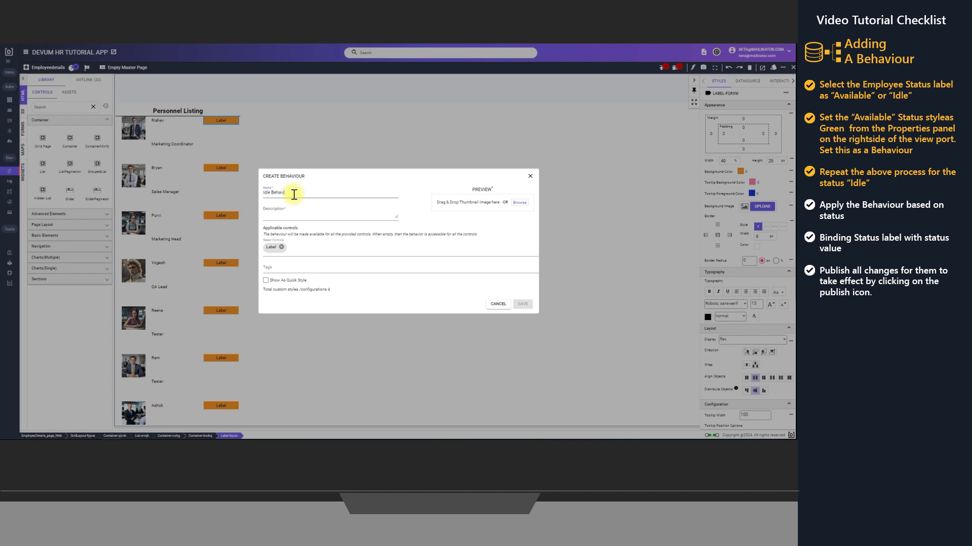
drag(294, 195, 257, 193)
key(ctrl+c)
click(285, 215)
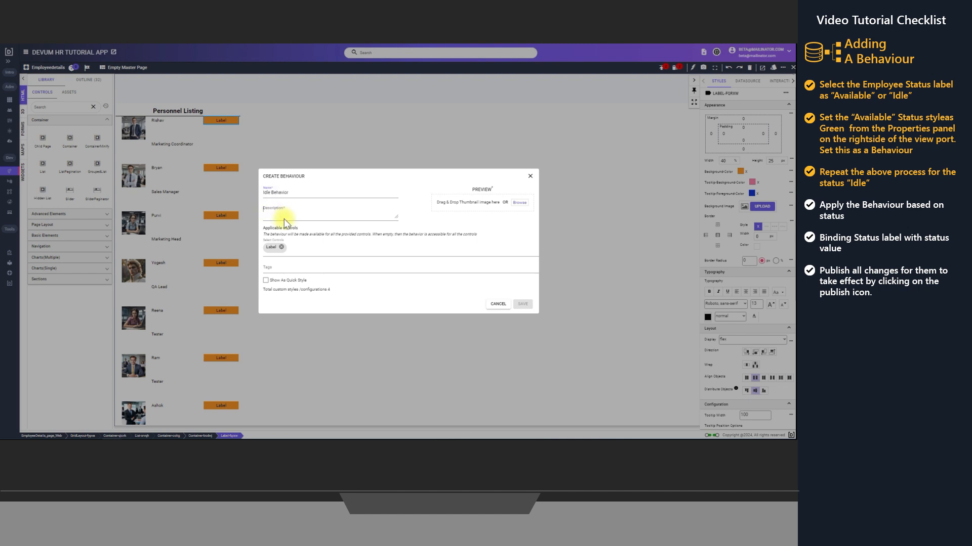
key(ctrl+v)
Upload the "Idle" picture as the preview thumbnail of the idle behaviour and save the behaviour
click(520, 203)
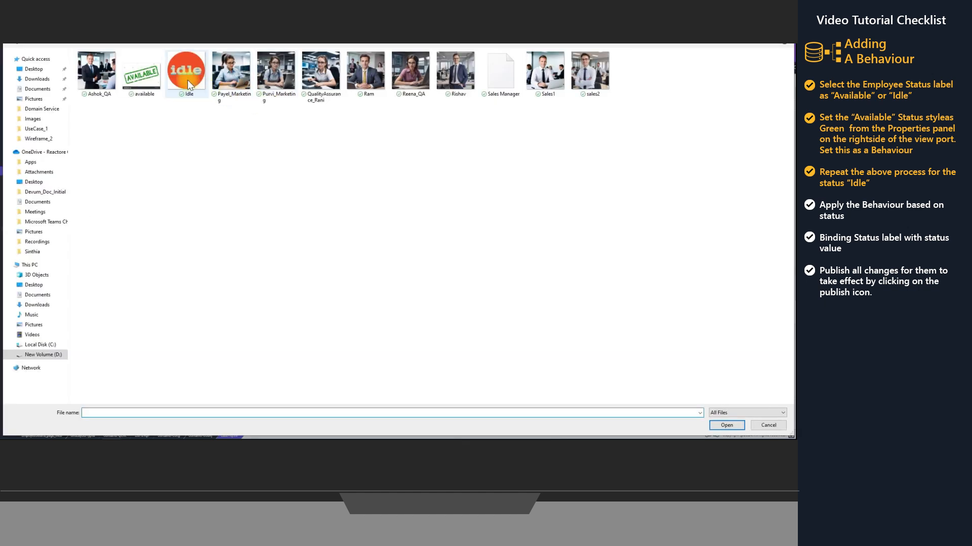
click(187, 78)
click(726, 425)
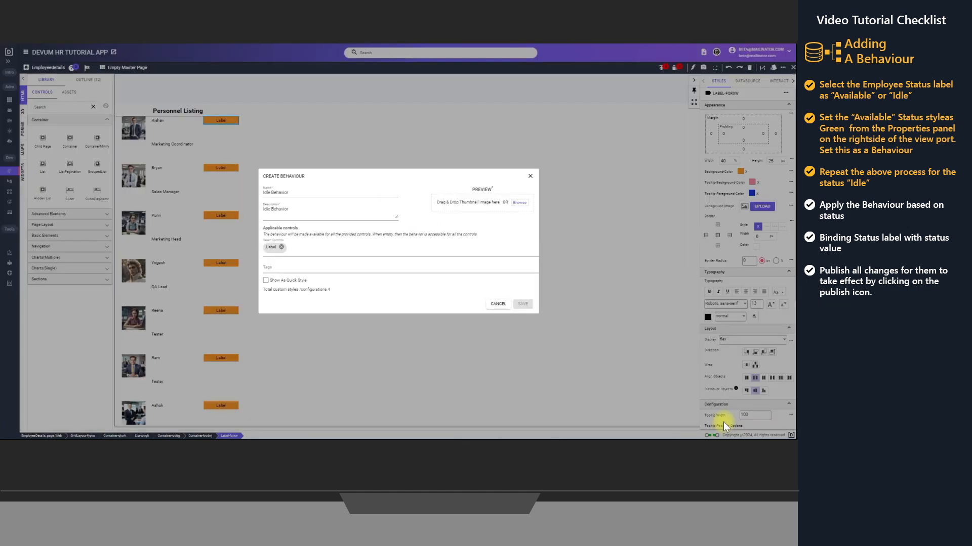
click(524, 310)
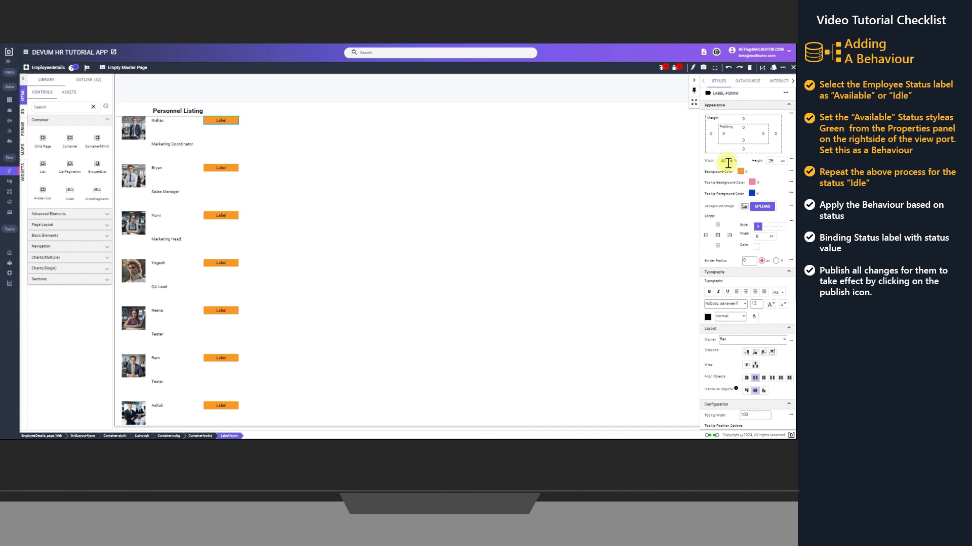
Change the status label's background colour to light turquoise using a hex value
click(741, 172)
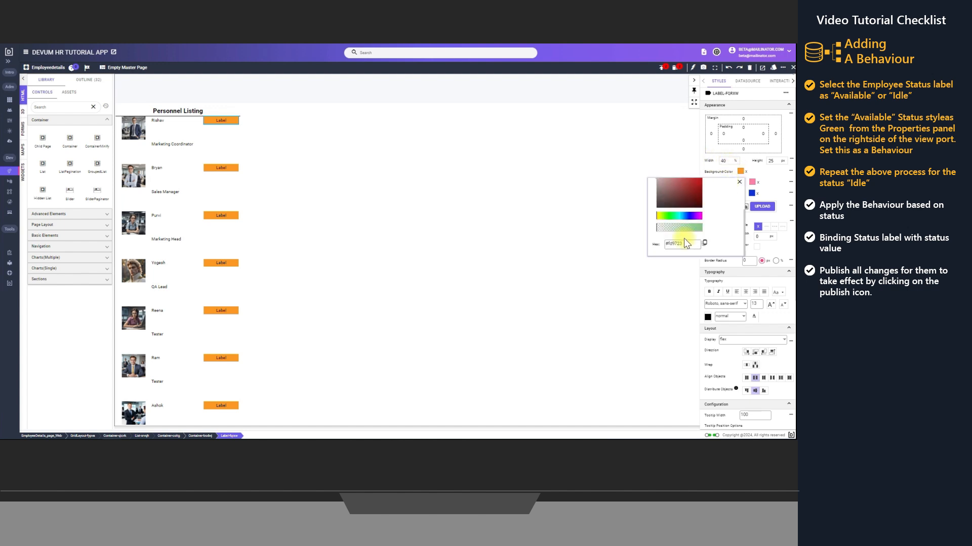
drag(685, 240, 658, 242)
text(#7bdce3)
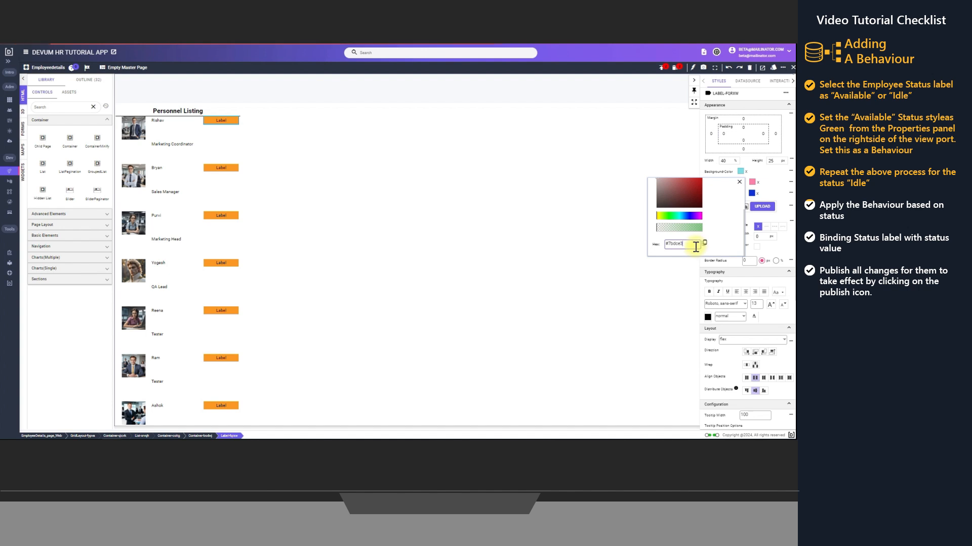
click(739, 181)
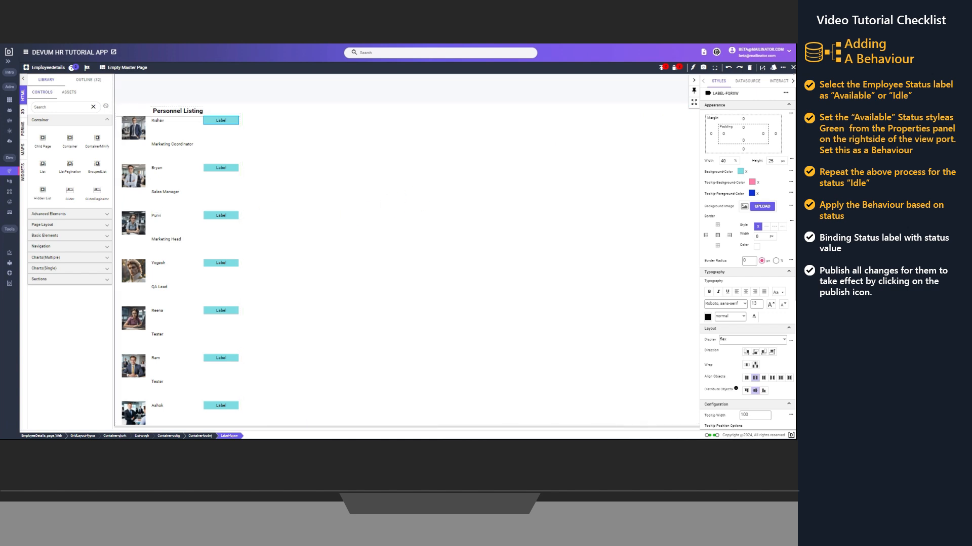
Add a condition group to the status label that must satisfy All of its conditions
click(792, 82)
click(792, 81)
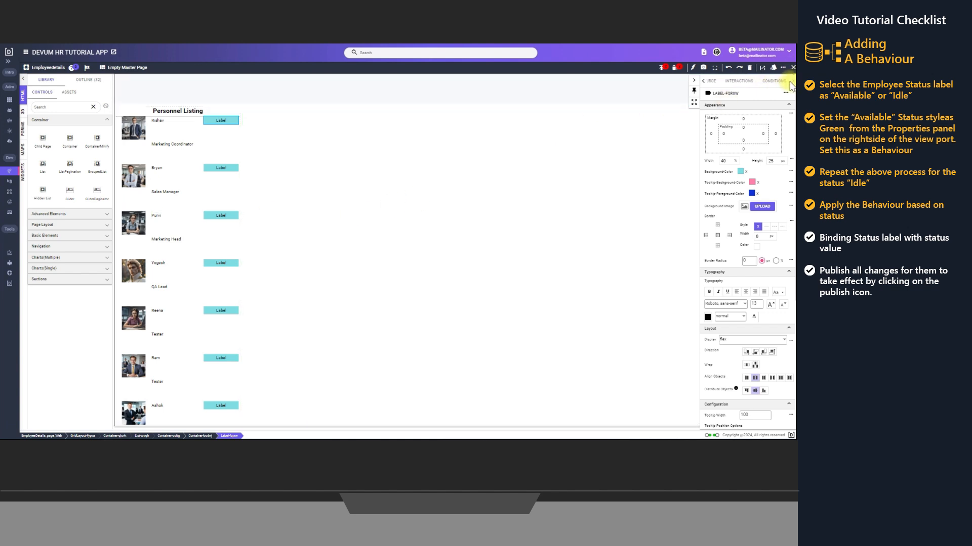
click(772, 81)
click(733, 103)
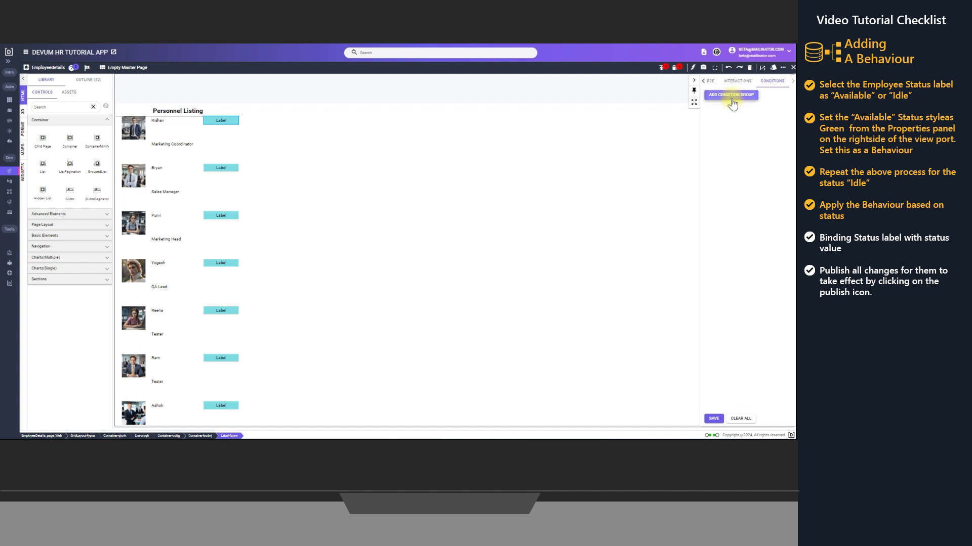
click(728, 94)
click(728, 104)
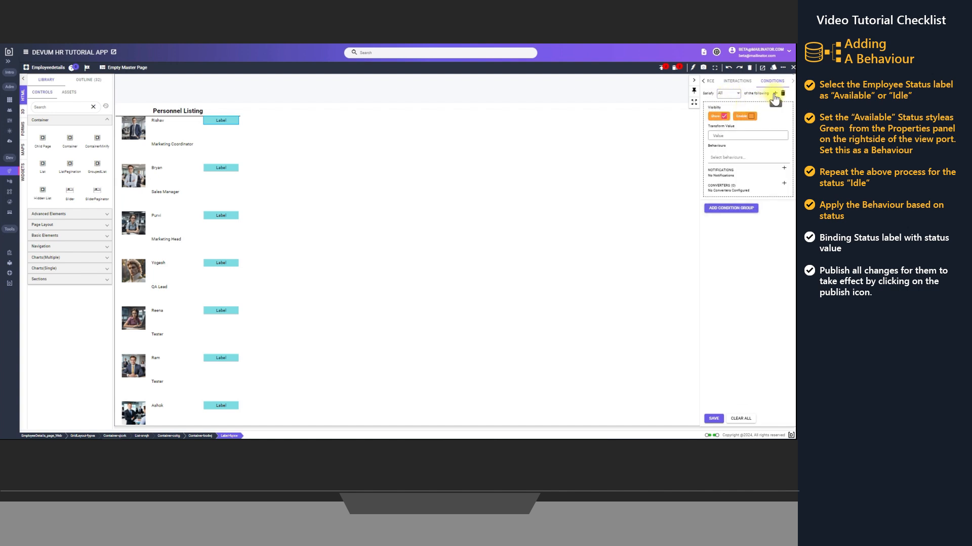
Add a condition to the group based on the employee data source's Status property
click(775, 94)
click(740, 109)
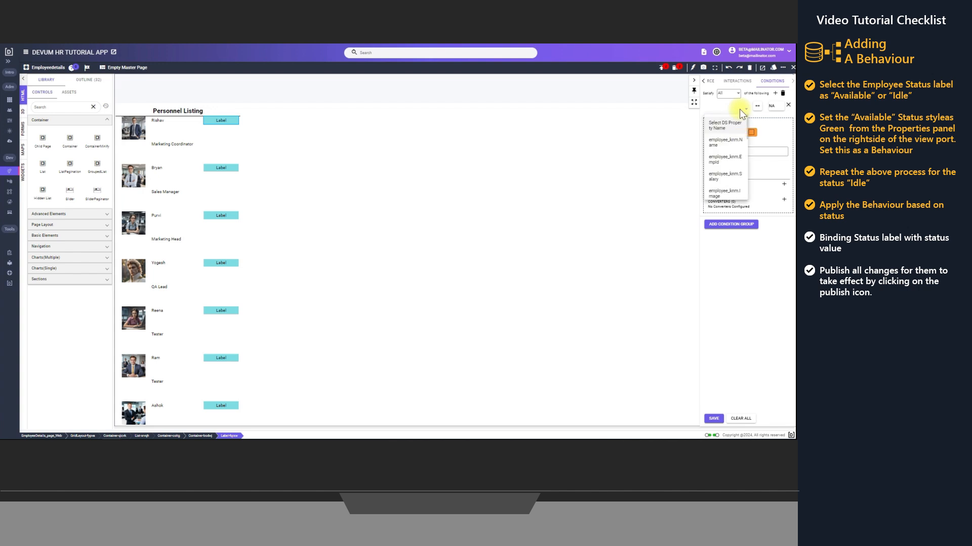
scroll(726, 170, down, 2)
scroll(726, 170, down, 1)
click(725, 149)
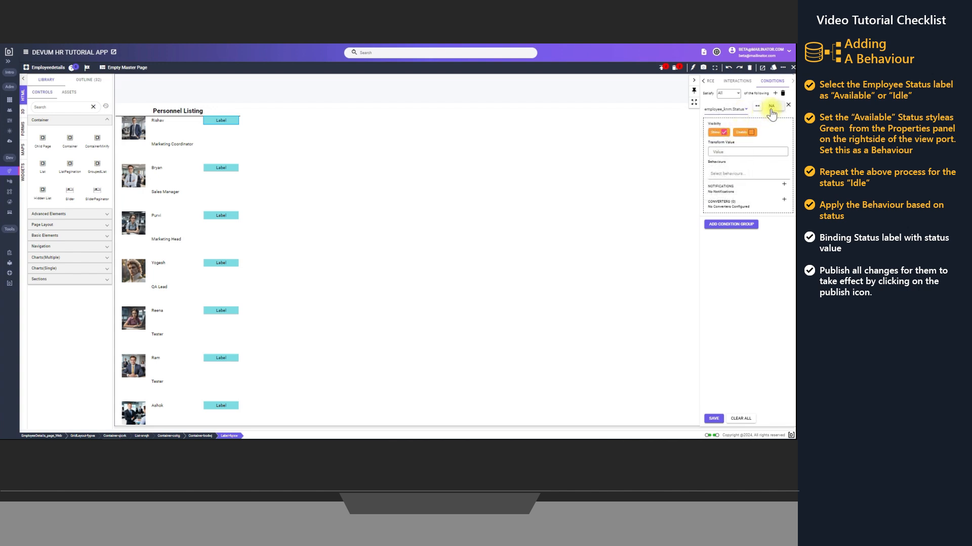
Compare the Status condition with the static value "Available" and assign the Available Behavior to its group
click(771, 108)
click(369, 232)
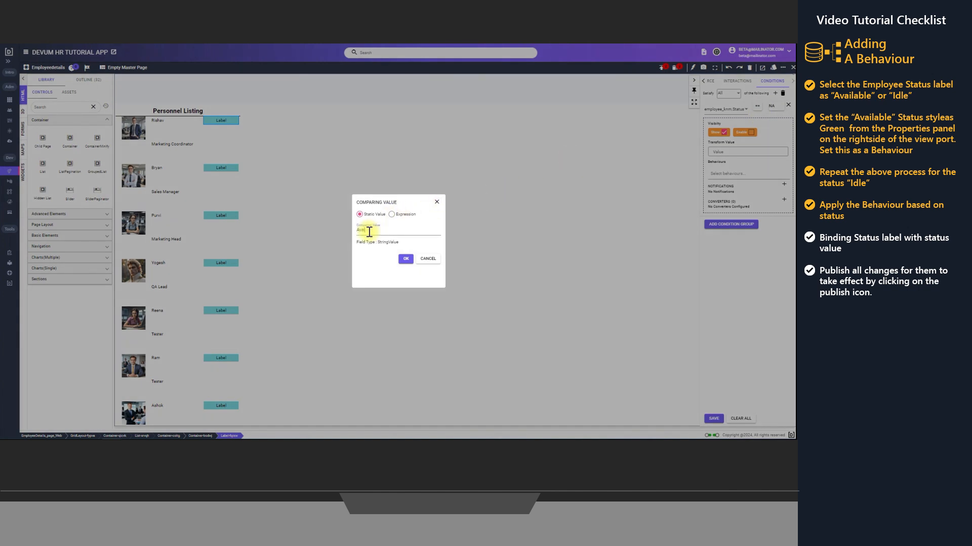
text(Available)
click(405, 259)
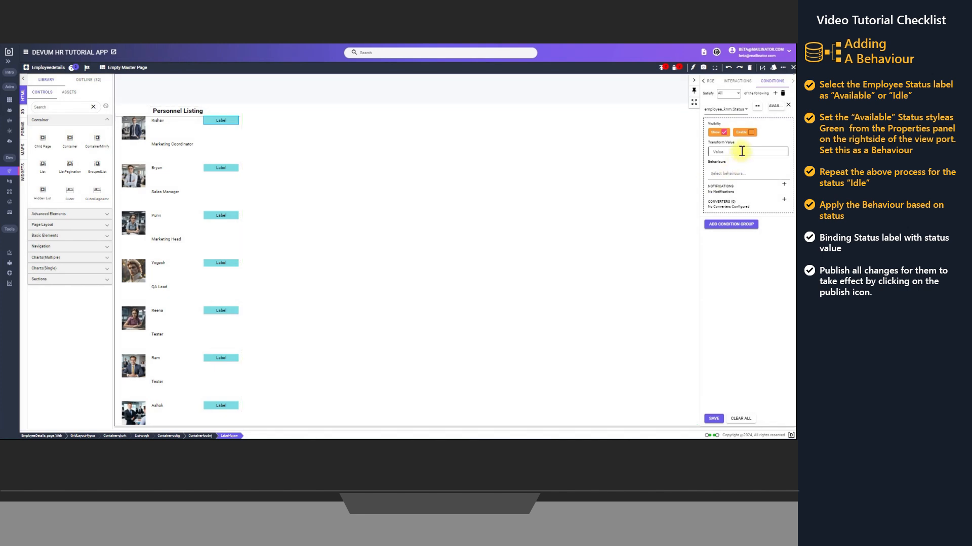
click(729, 174)
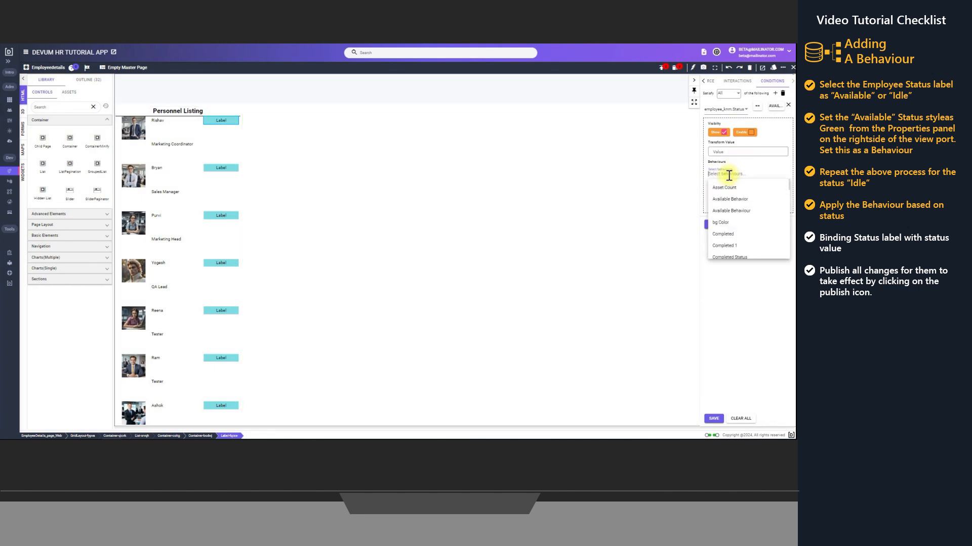
click(742, 201)
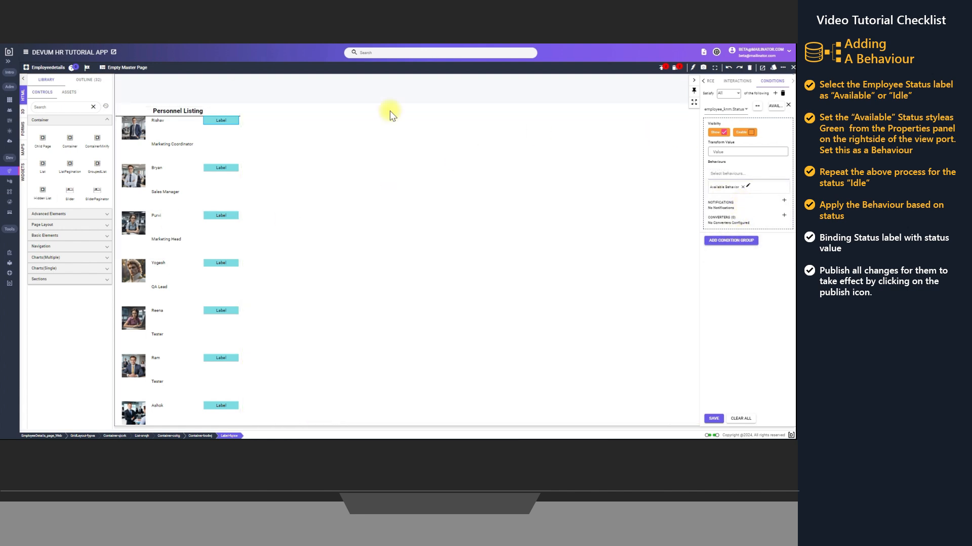
Add a second condition group satisfying All, with a condition based on the employee data source's Status property
click(732, 241)
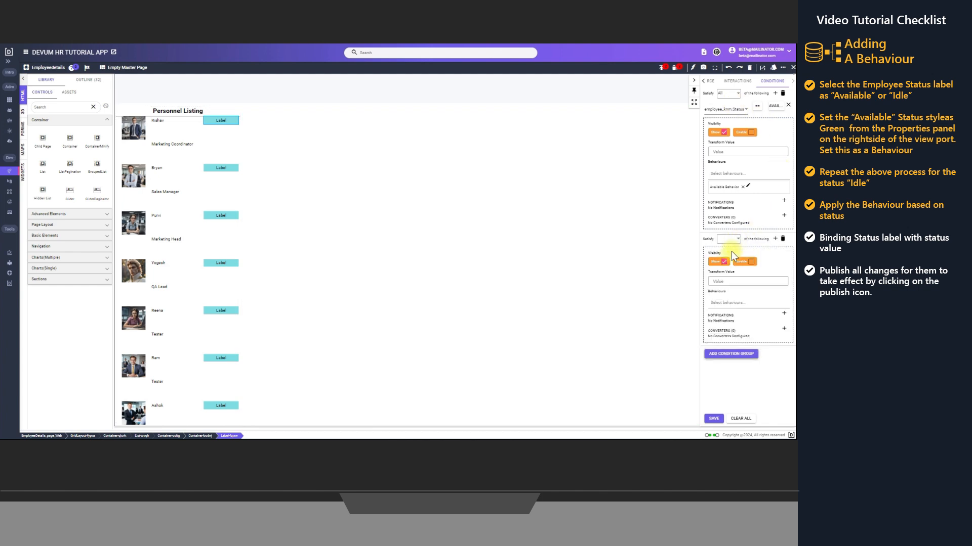
click(736, 240)
click(726, 251)
click(775, 239)
click(734, 259)
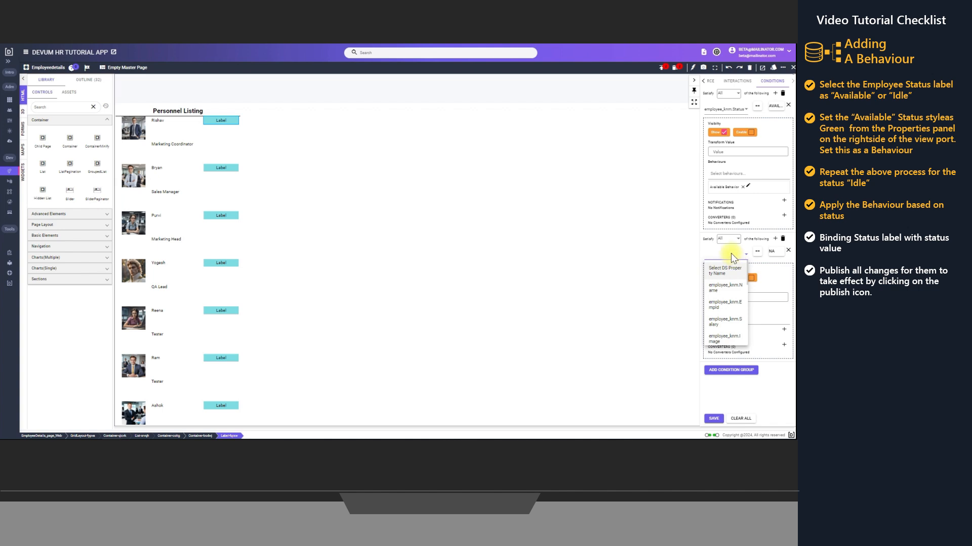
scroll(726, 328, down, 1)
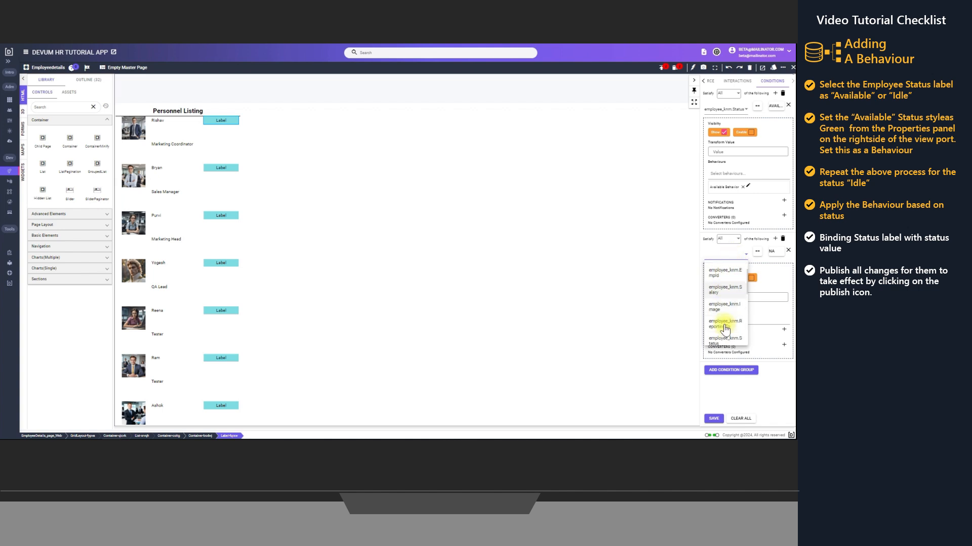
scroll(724, 327, down, 1)
click(724, 290)
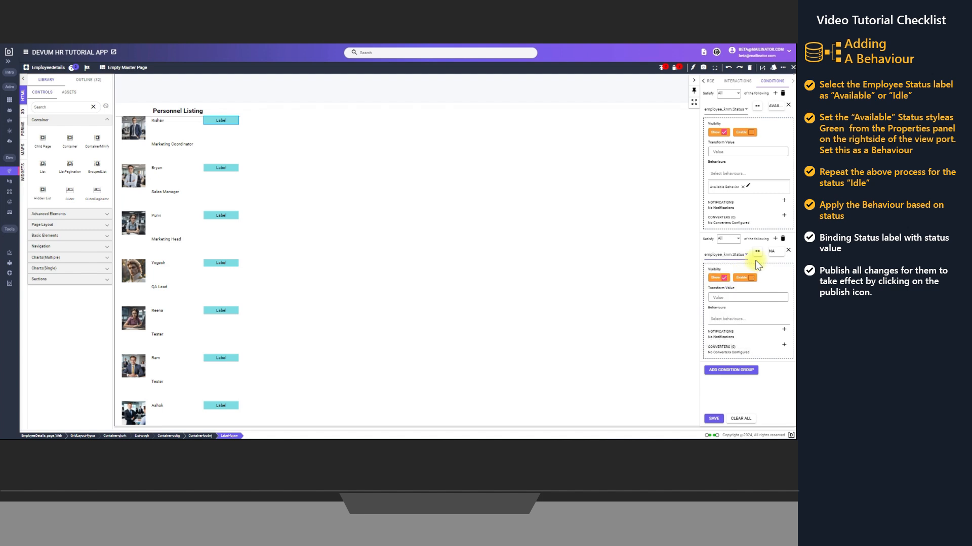
Set the second group's Status condition to compare against the static value "Idle"
click(771, 252)
click(385, 231)
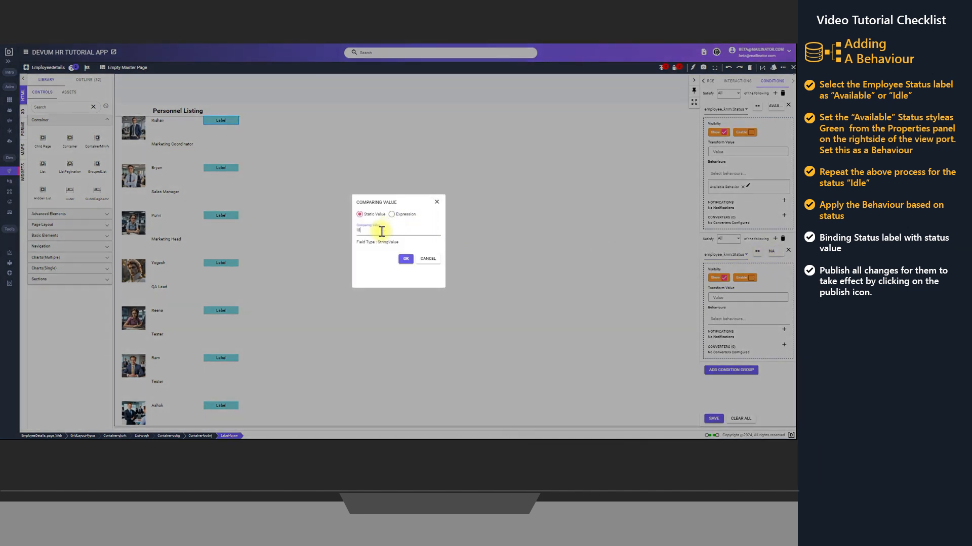
click(406, 259)
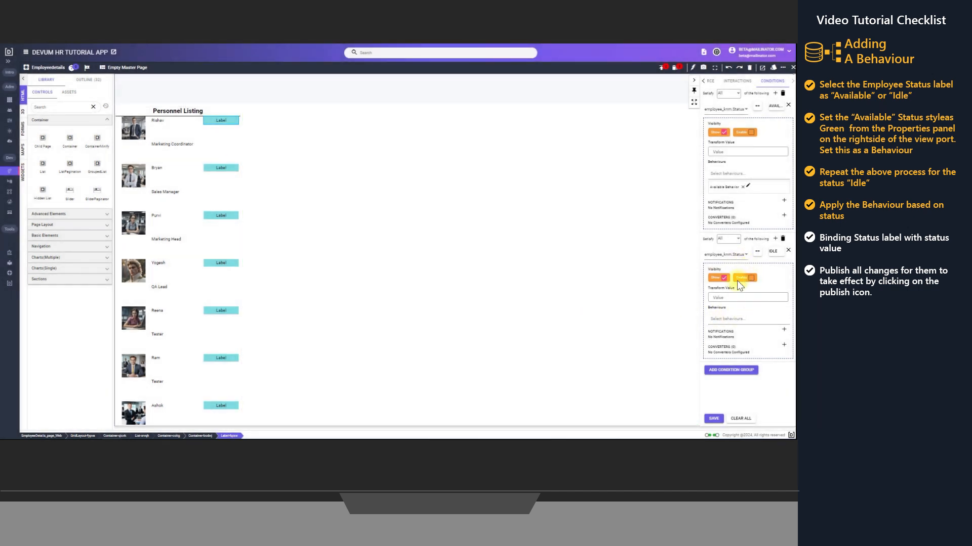
Assign the Idle Behavior to the second condition group and save the status label's conditions
click(726, 319)
scroll(729, 355, down, 4)
scroll(729, 375, down, 3)
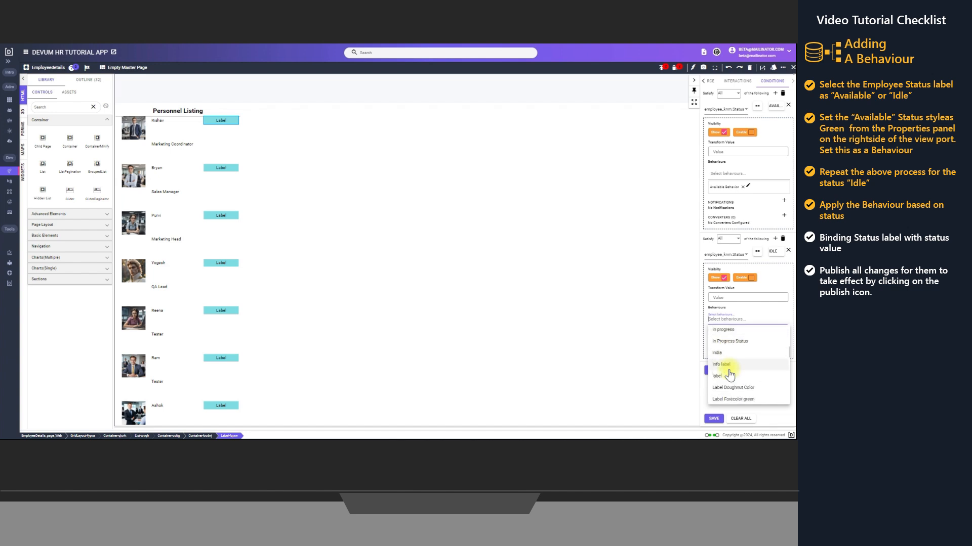
scroll(729, 375, down, 5)
scroll(729, 375, up, 1)
scroll(730, 374, up, 6)
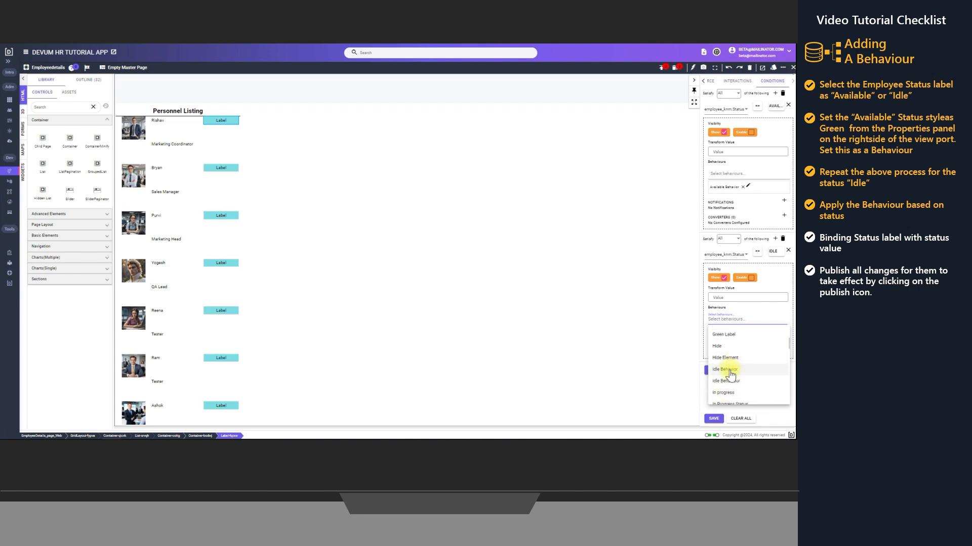
click(729, 371)
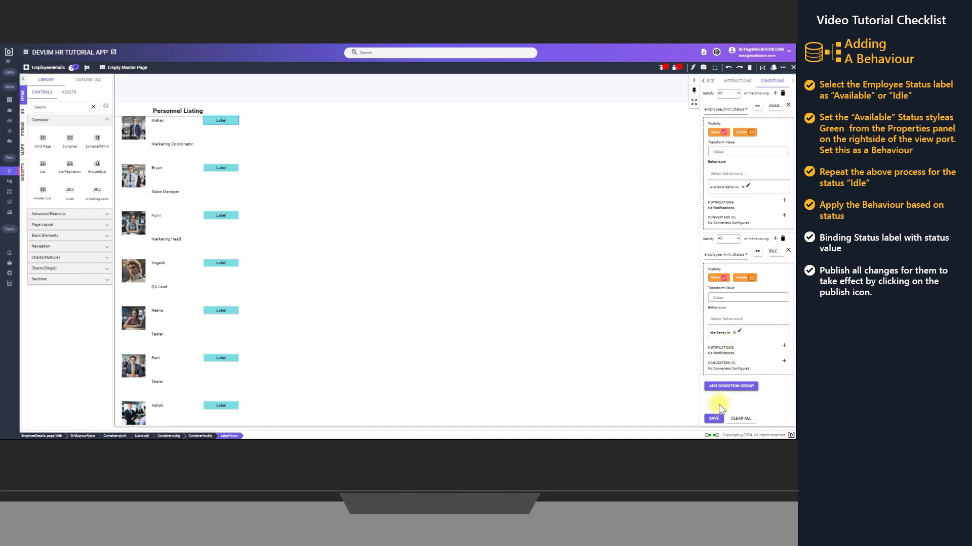
click(713, 420)
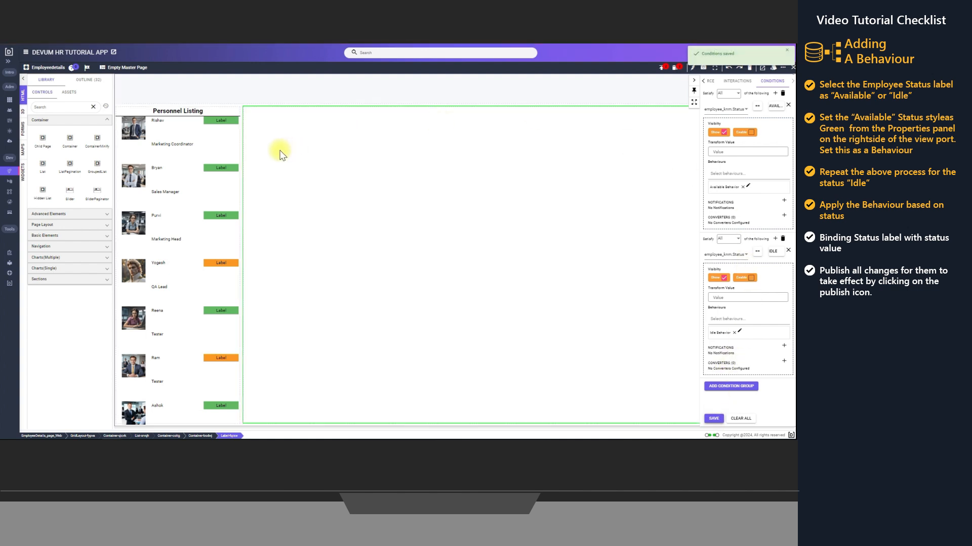
Bind the status label's value to the employee Status property, using the parent list as its data source
right_click(221, 122)
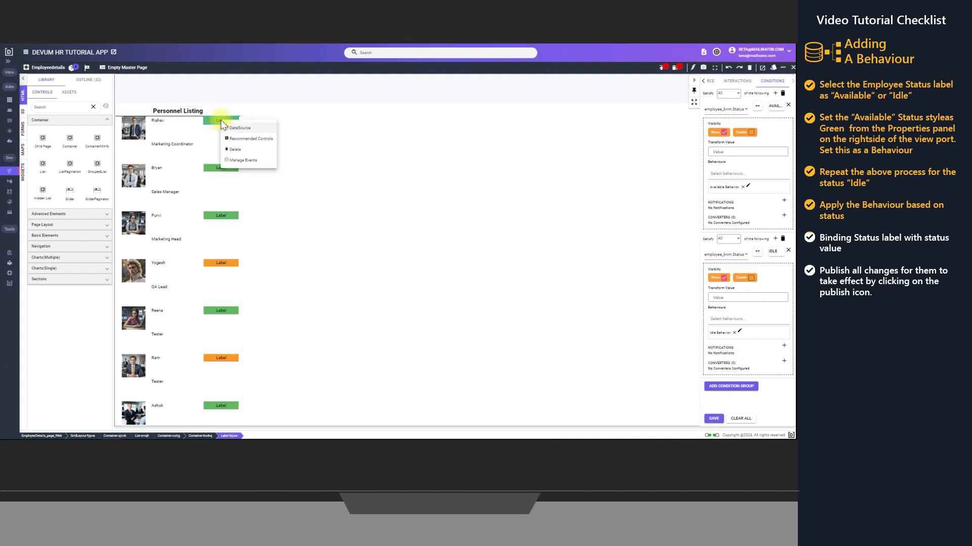
click(234, 128)
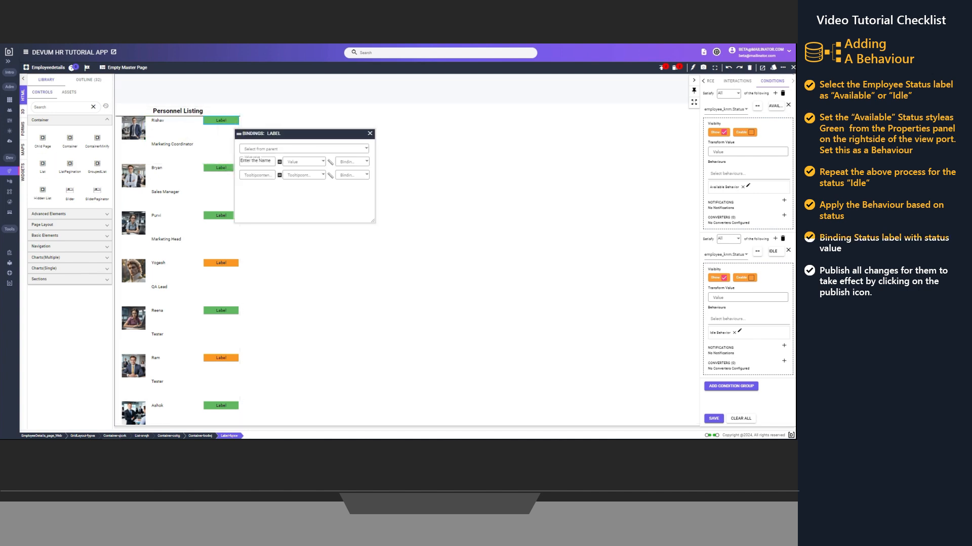
click(311, 148)
click(265, 173)
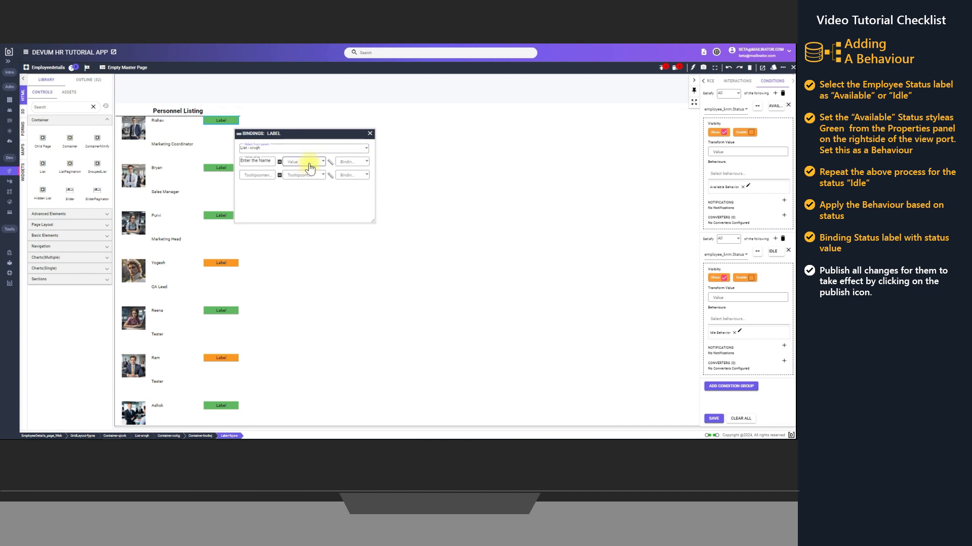
click(307, 163)
scroll(303, 230, down, 1)
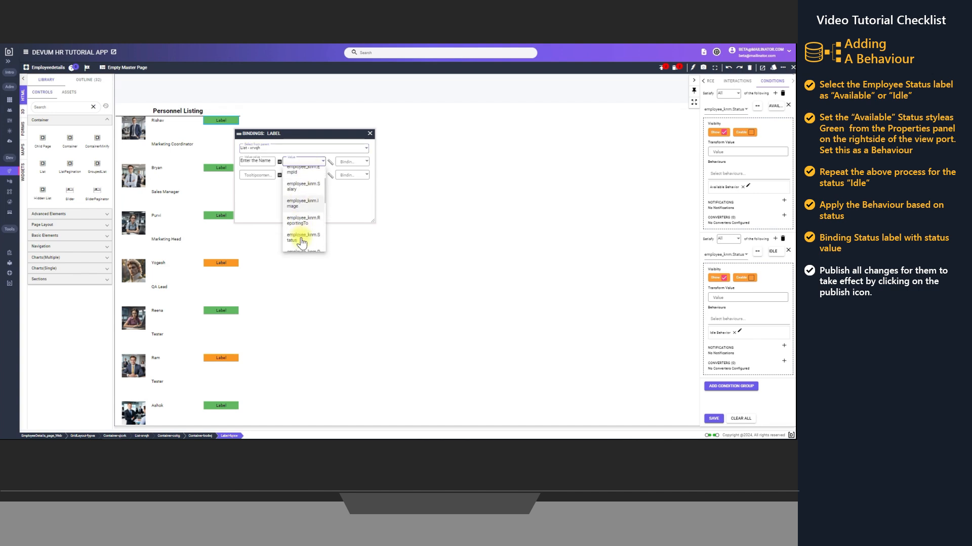
click(302, 239)
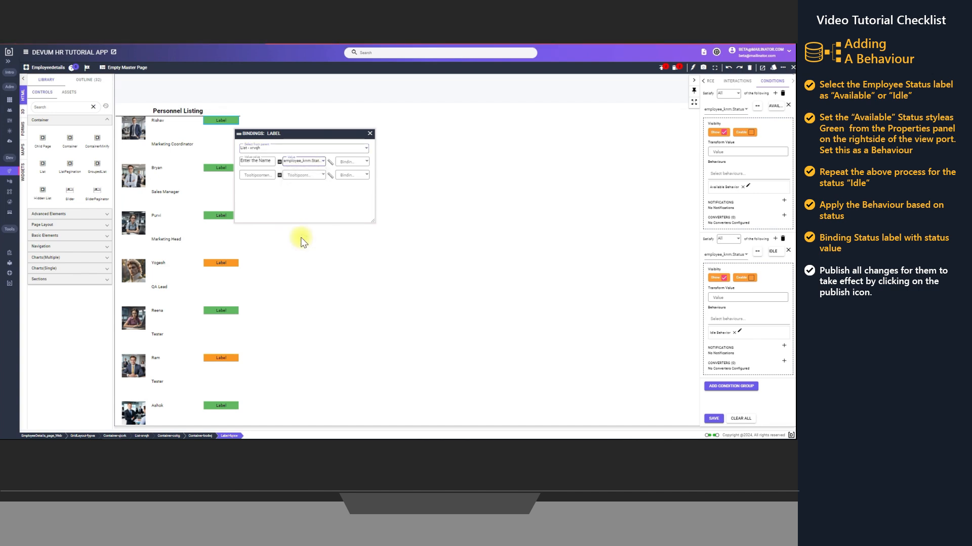
click(370, 133)
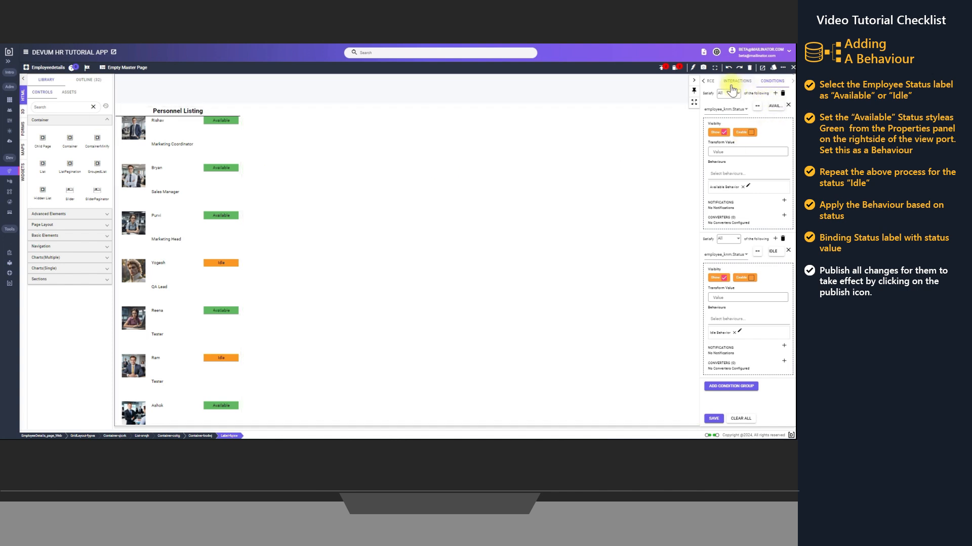
Collapse the properties area and check the first employee's details popup from the Personnel Listing, closing it again
click(694, 83)
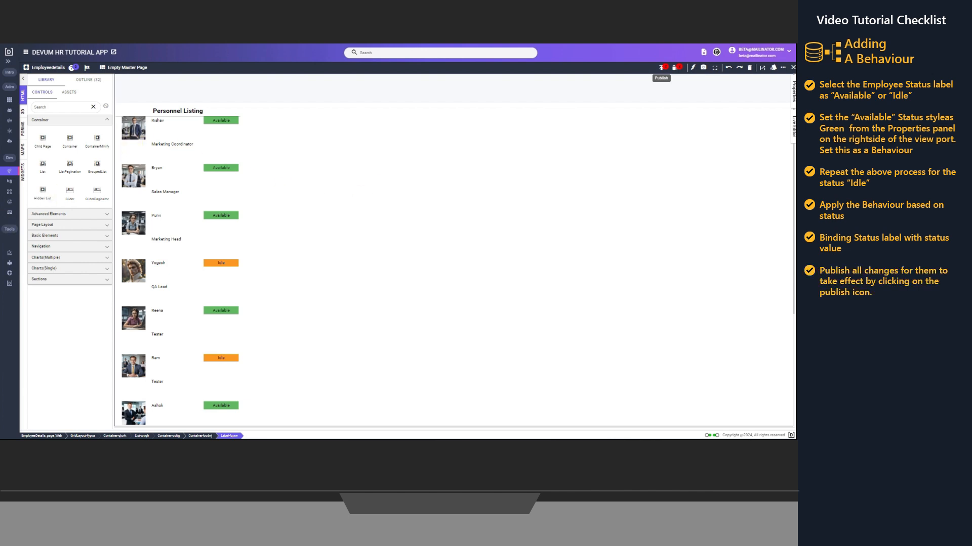
click(129, 147)
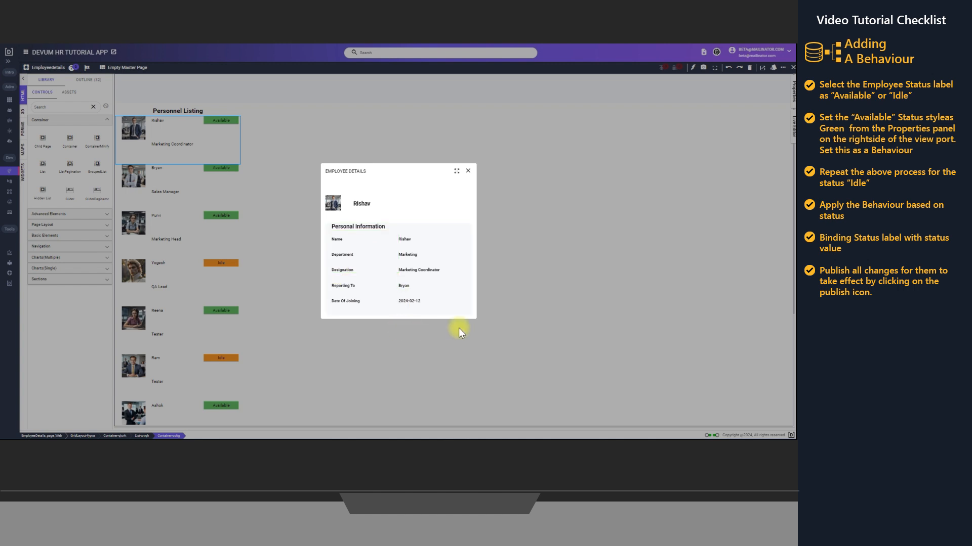
click(468, 171)
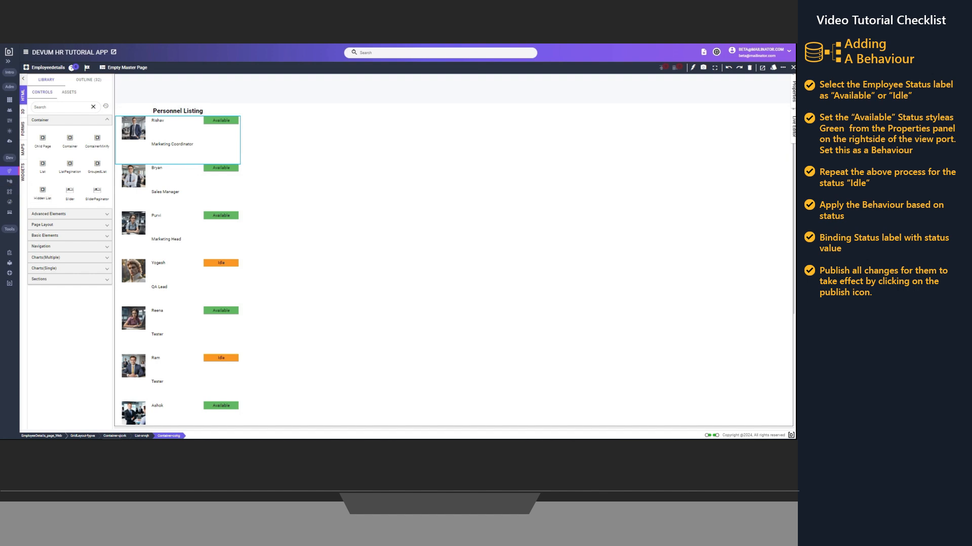